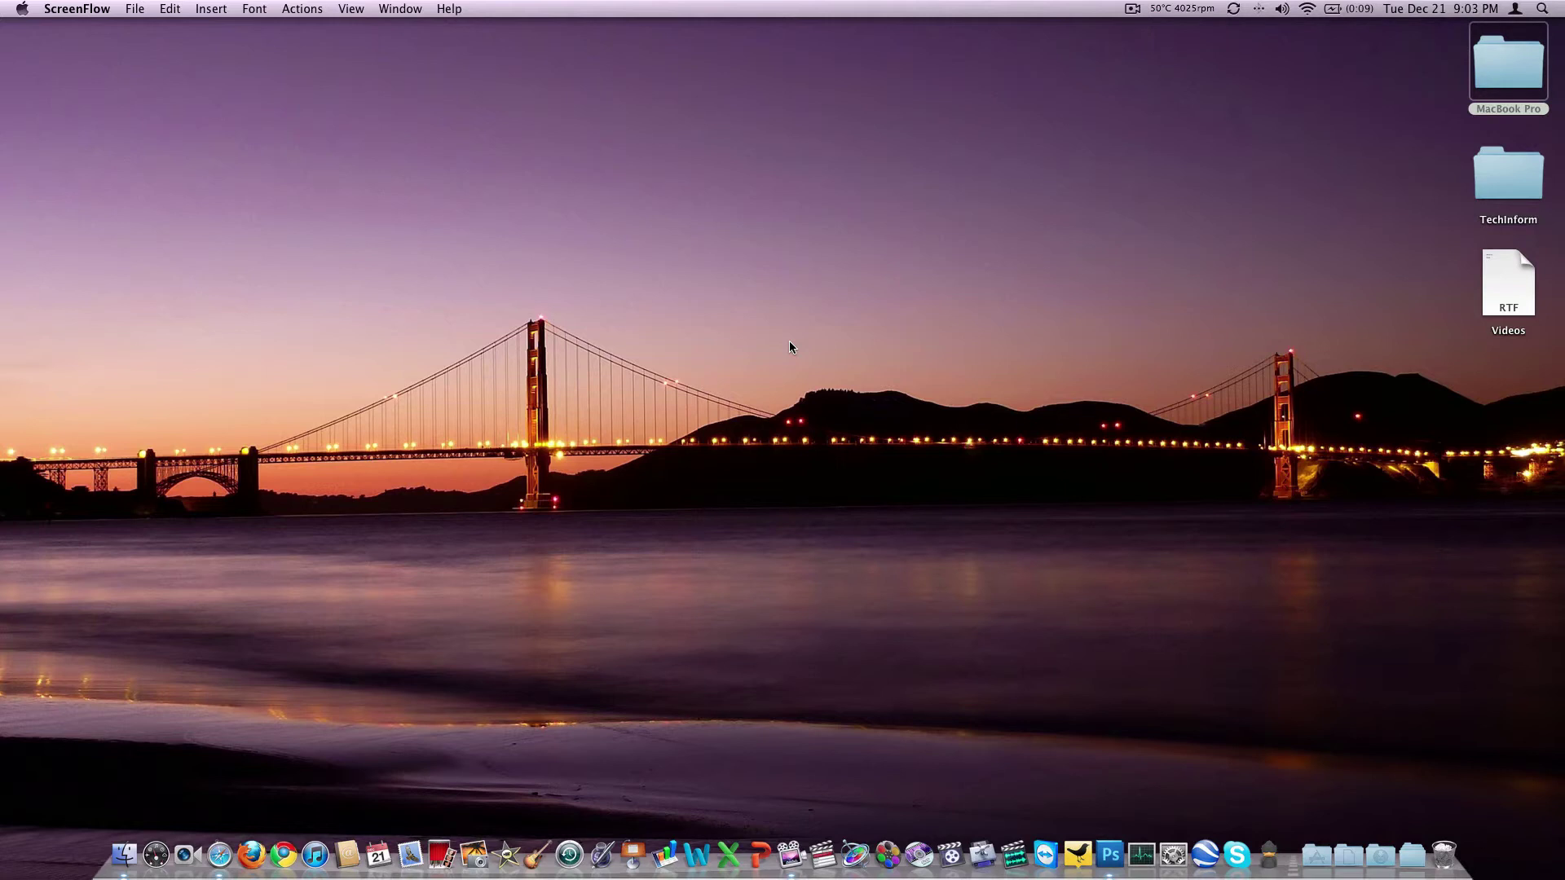
# - Bring Adobe Photoshop CS5 to the front from its Dock icon
pyautogui.click(1110, 854)
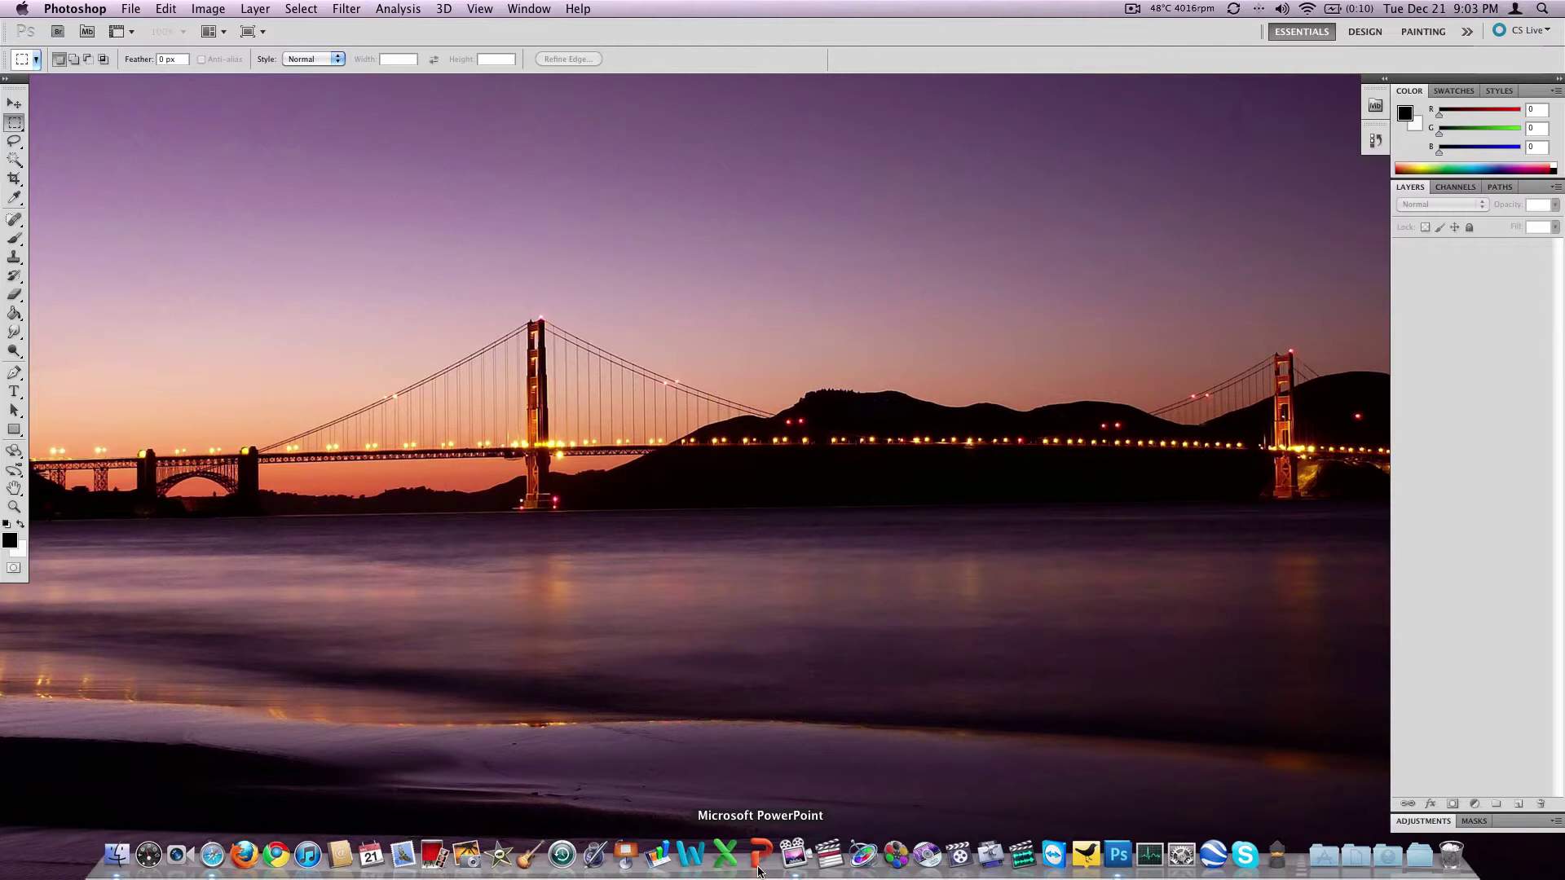
# - Create a new white document 8 inches wide at 150 ppi and drag its window larger
pyautogui.press('super+n')
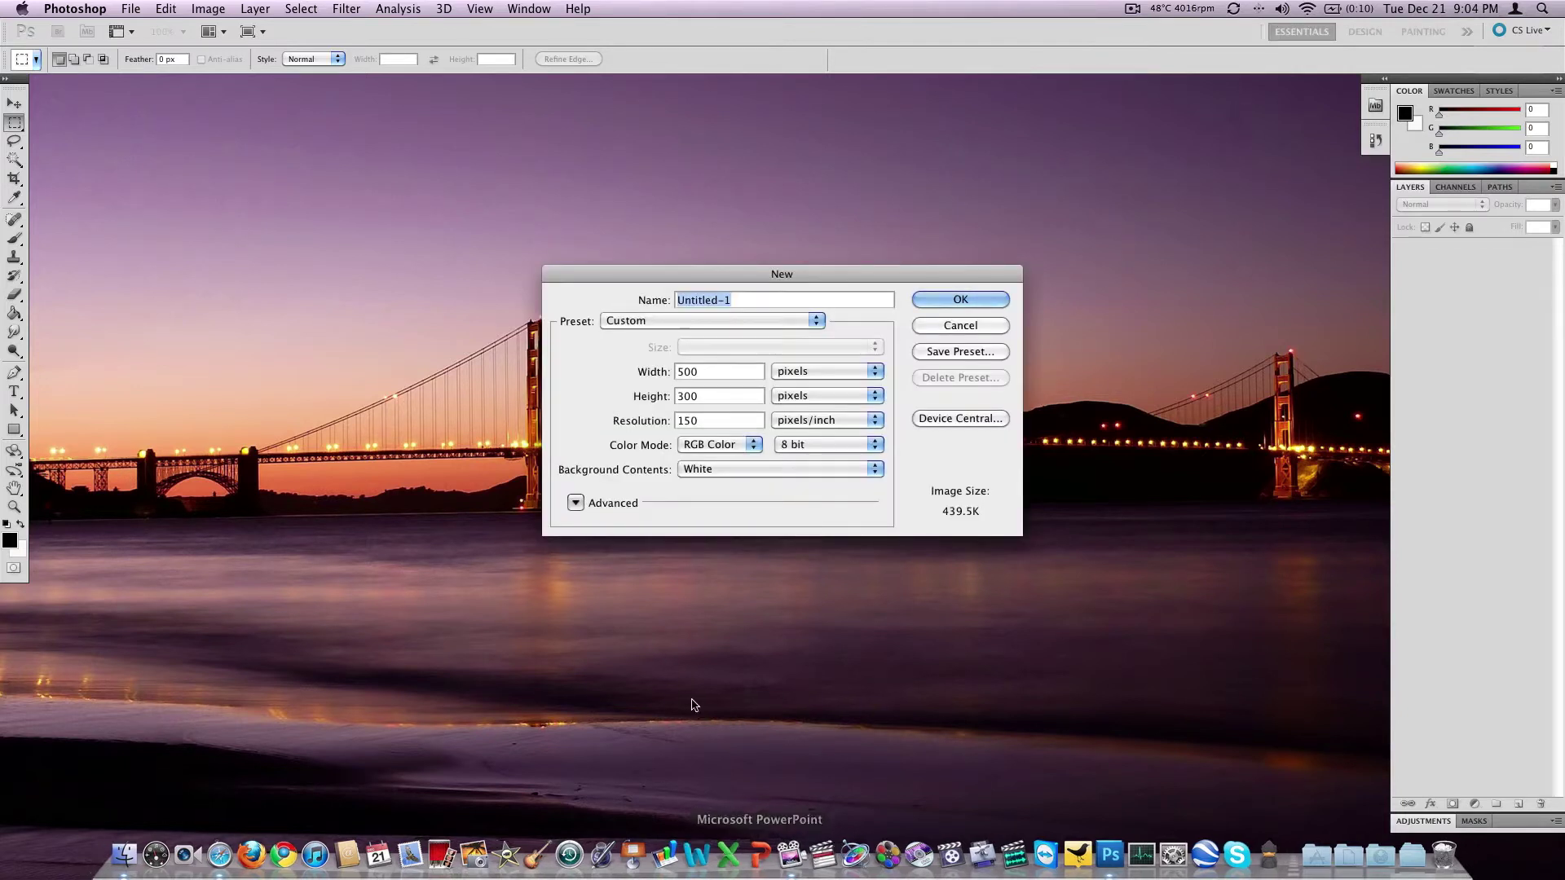
pyautogui.click(778, 372)
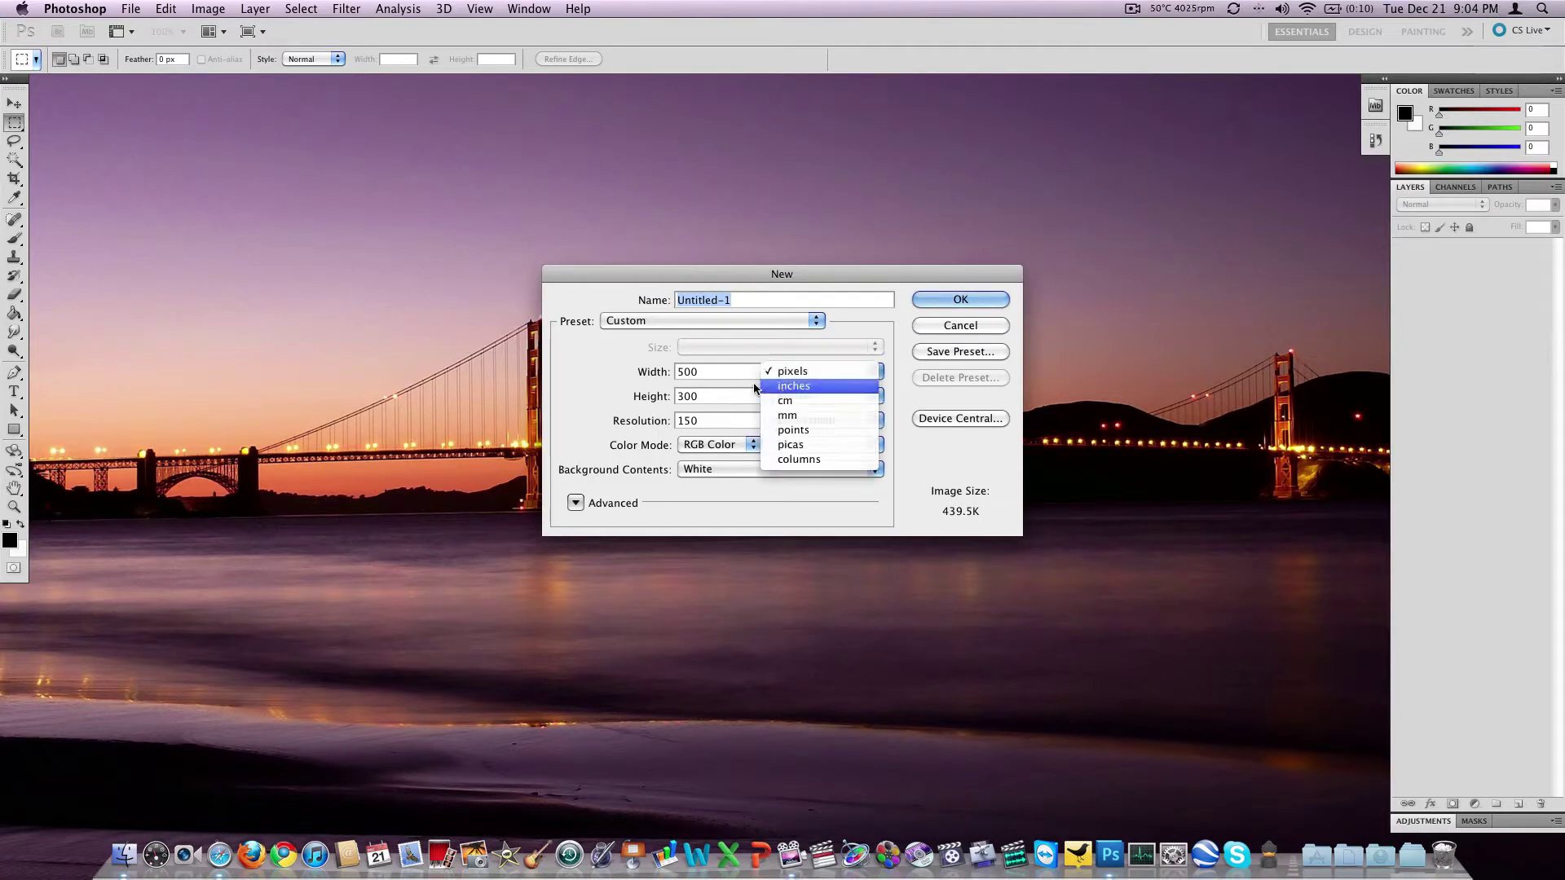
pyautogui.click(755, 386)
pyautogui.write('8')
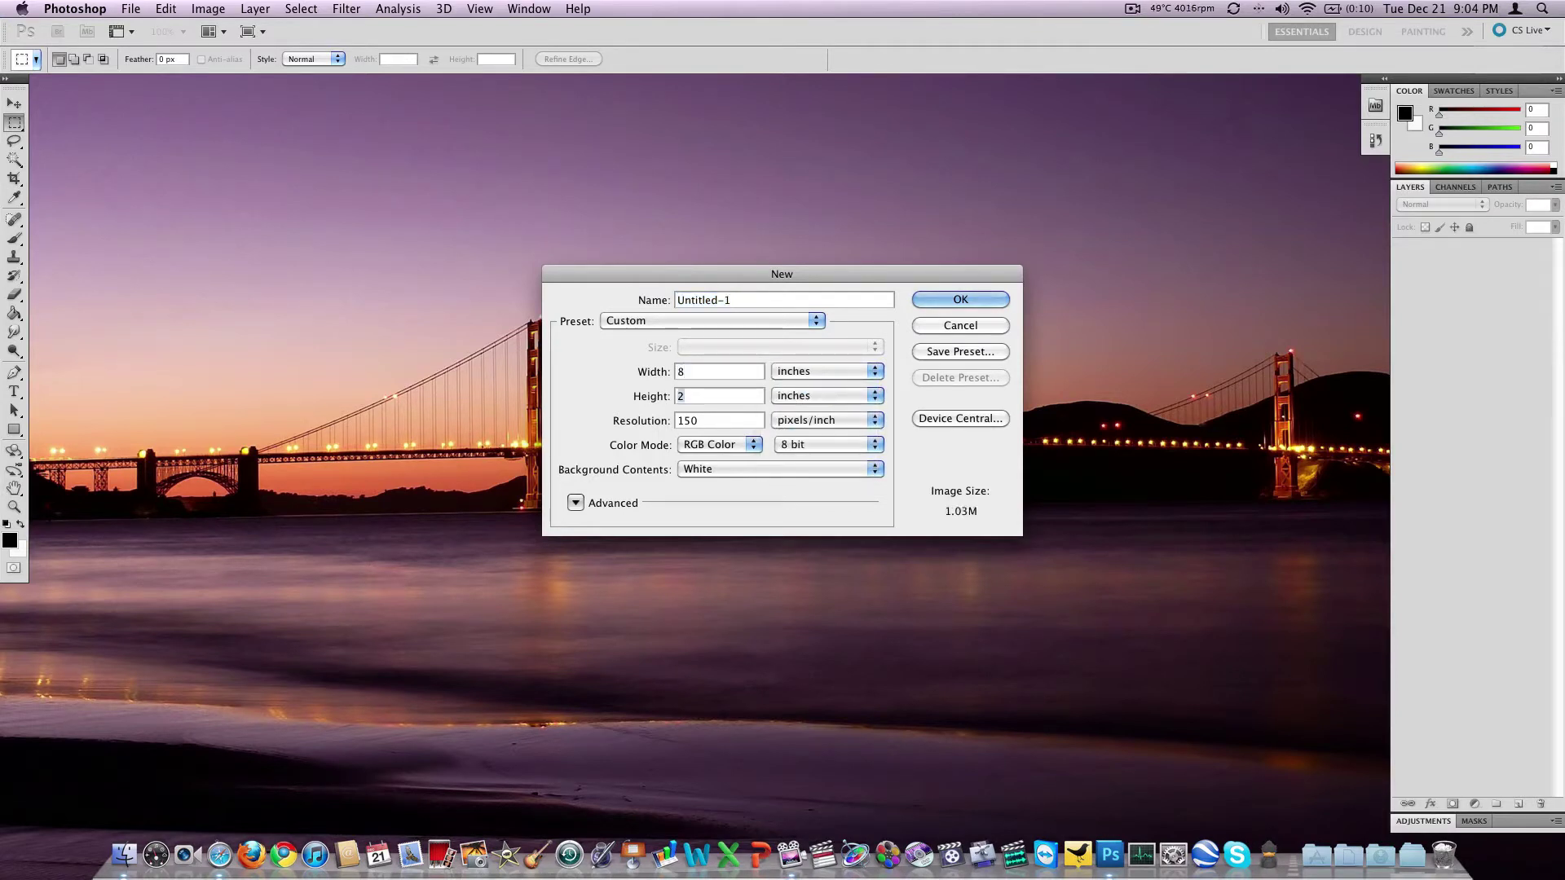
pyautogui.write('10')
pyautogui.press('Return')
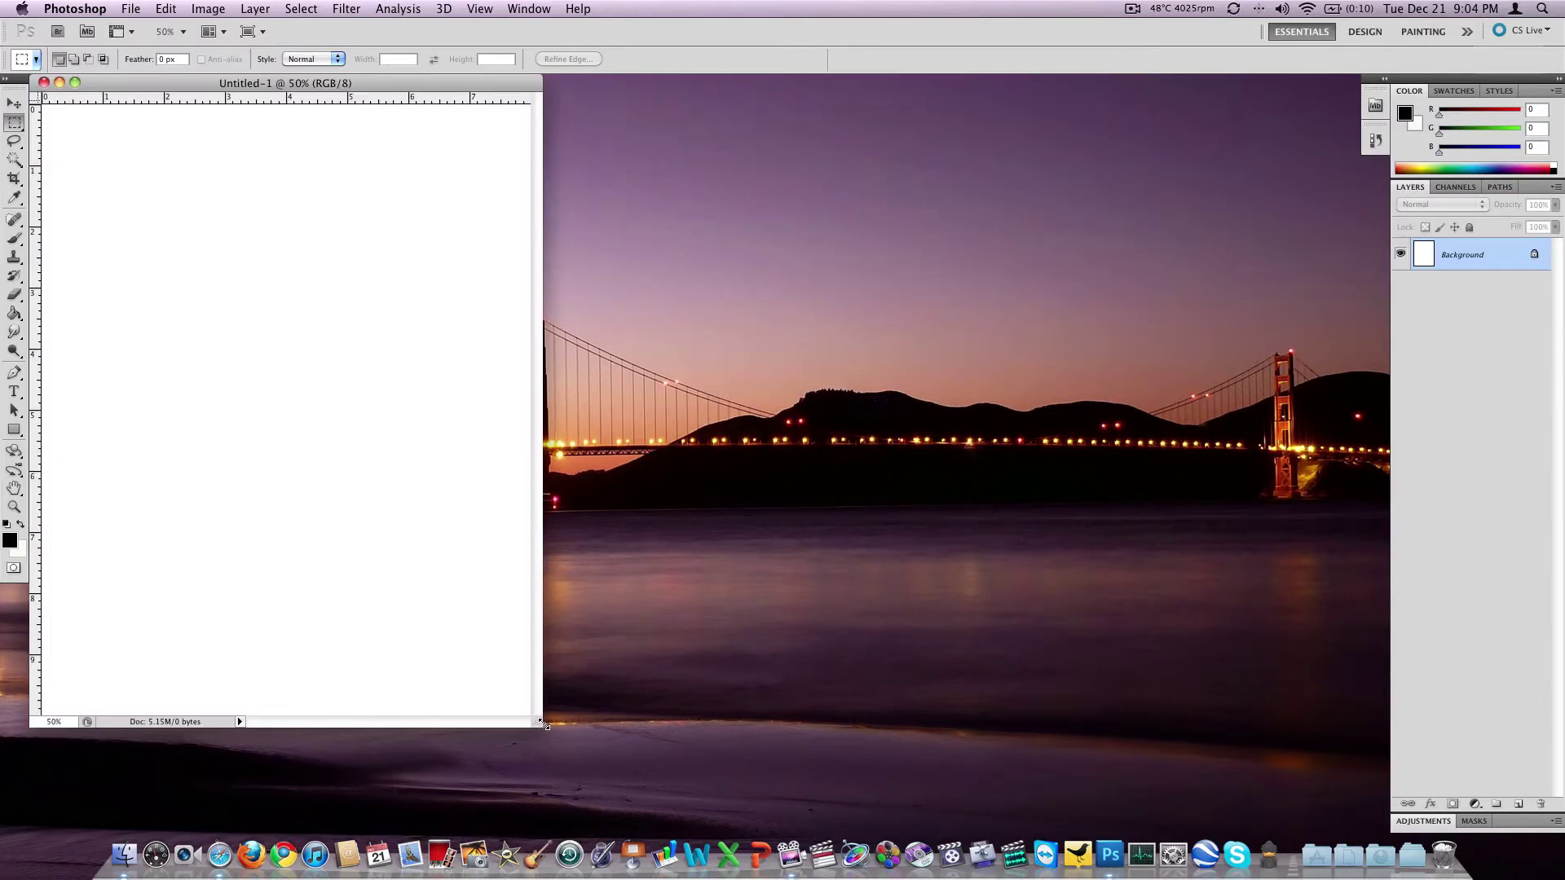
pyautogui.moveTo(541, 722); pyautogui.dragTo(1123, 794)
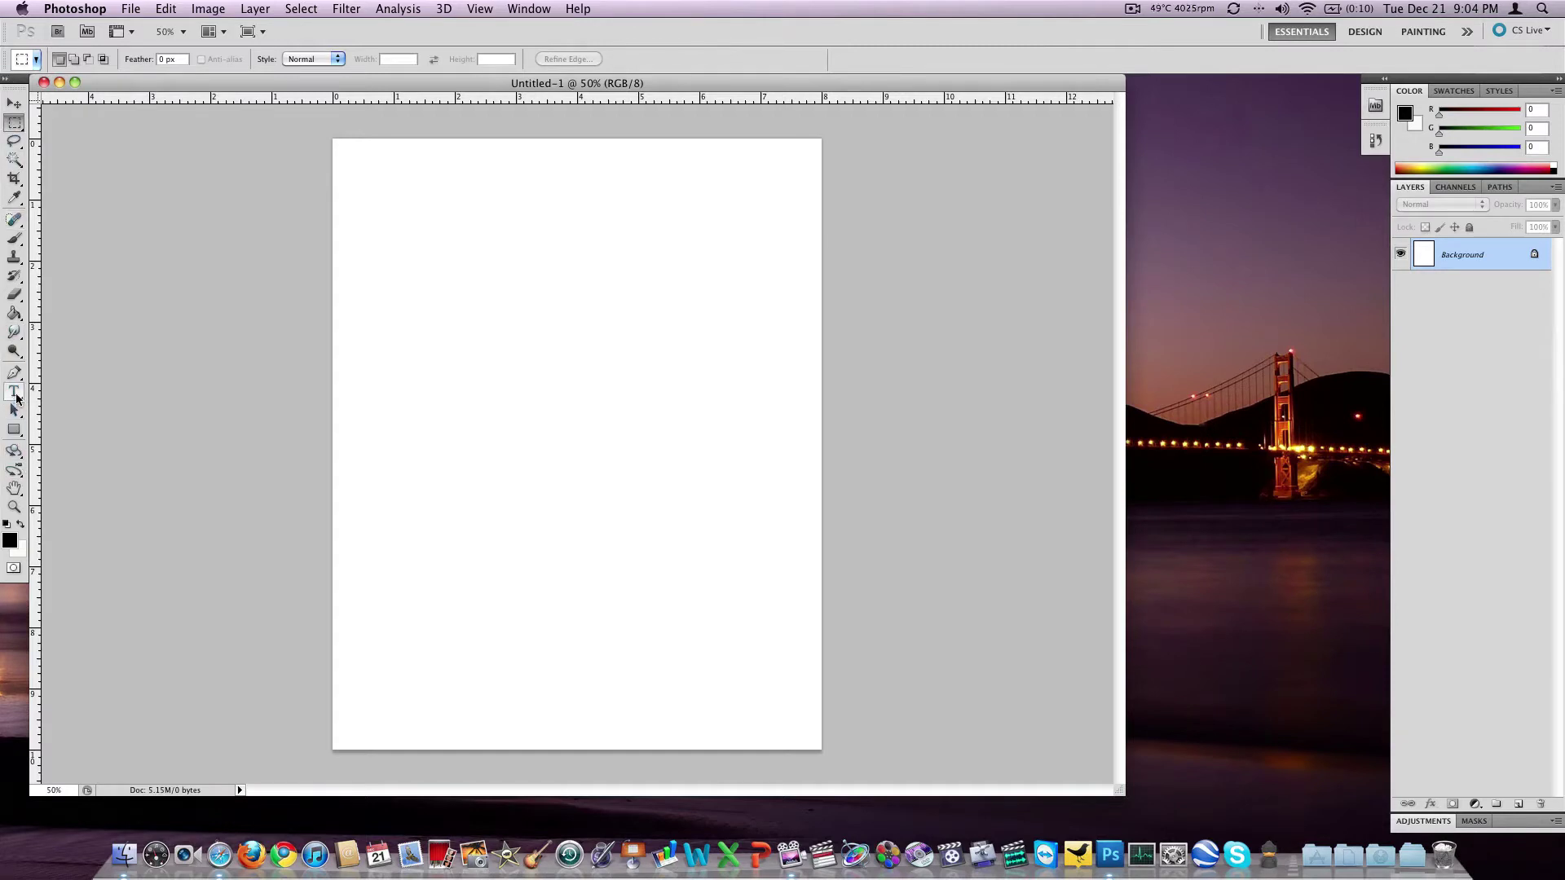
pyautogui.click(18, 397)
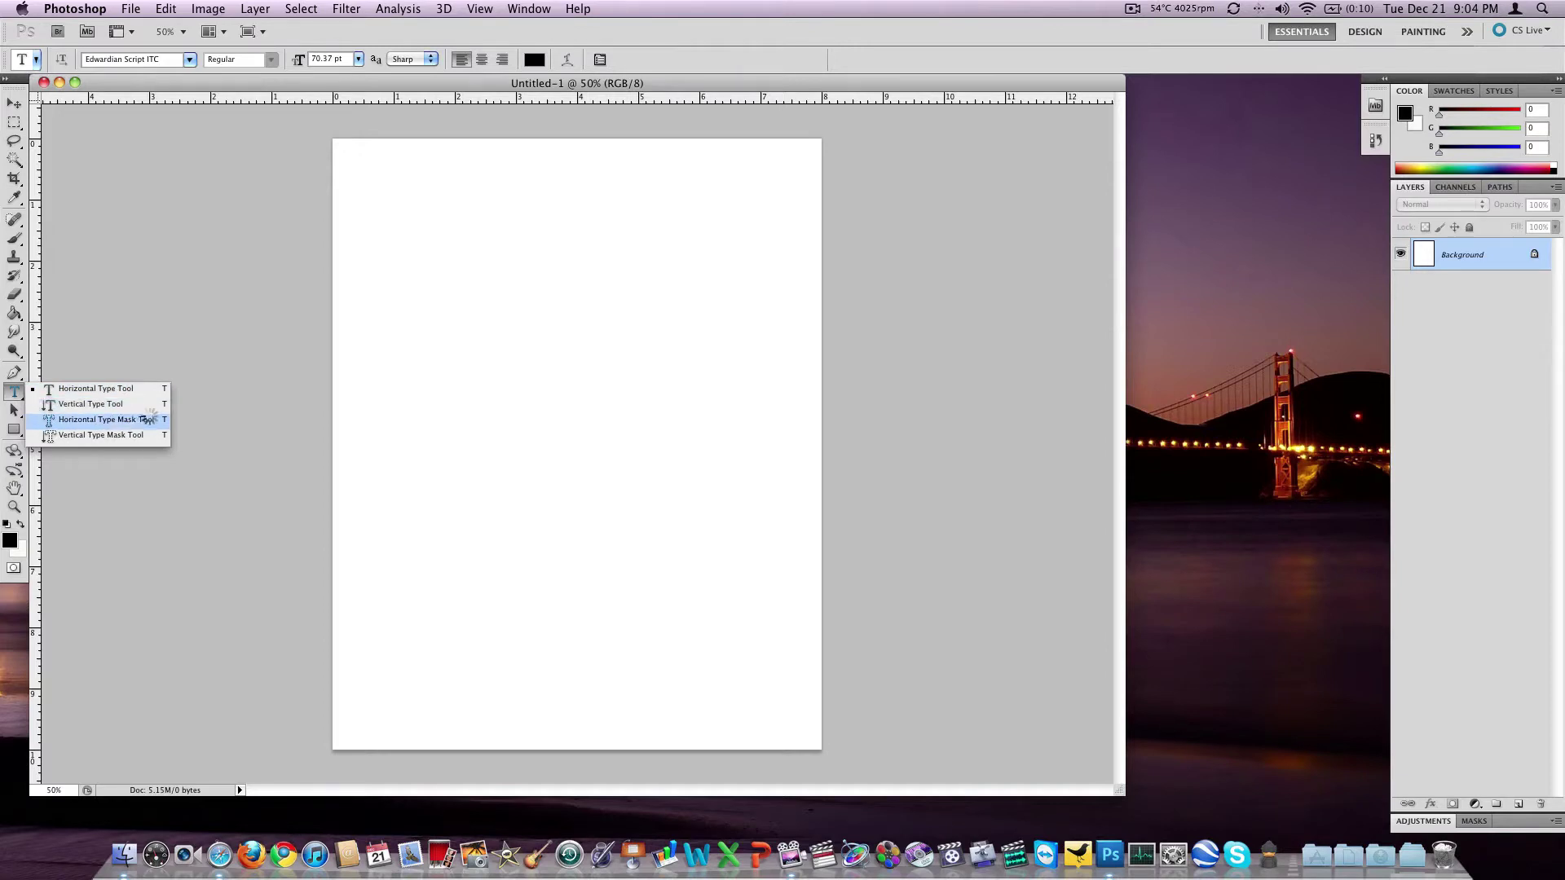
pyautogui.click(148, 390)
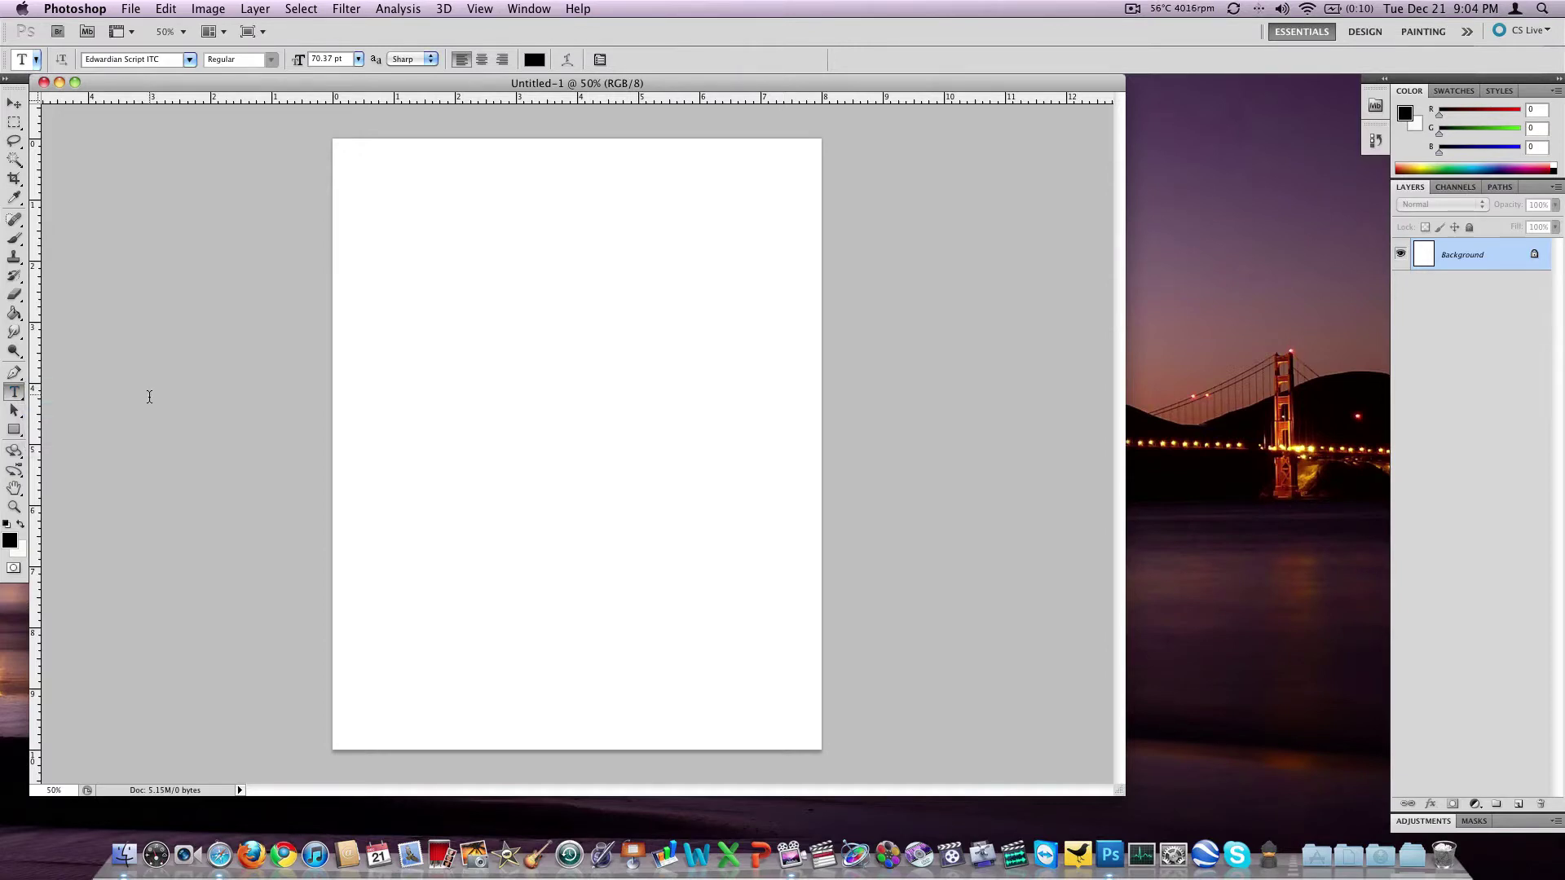
pyautogui.click(10, 543)
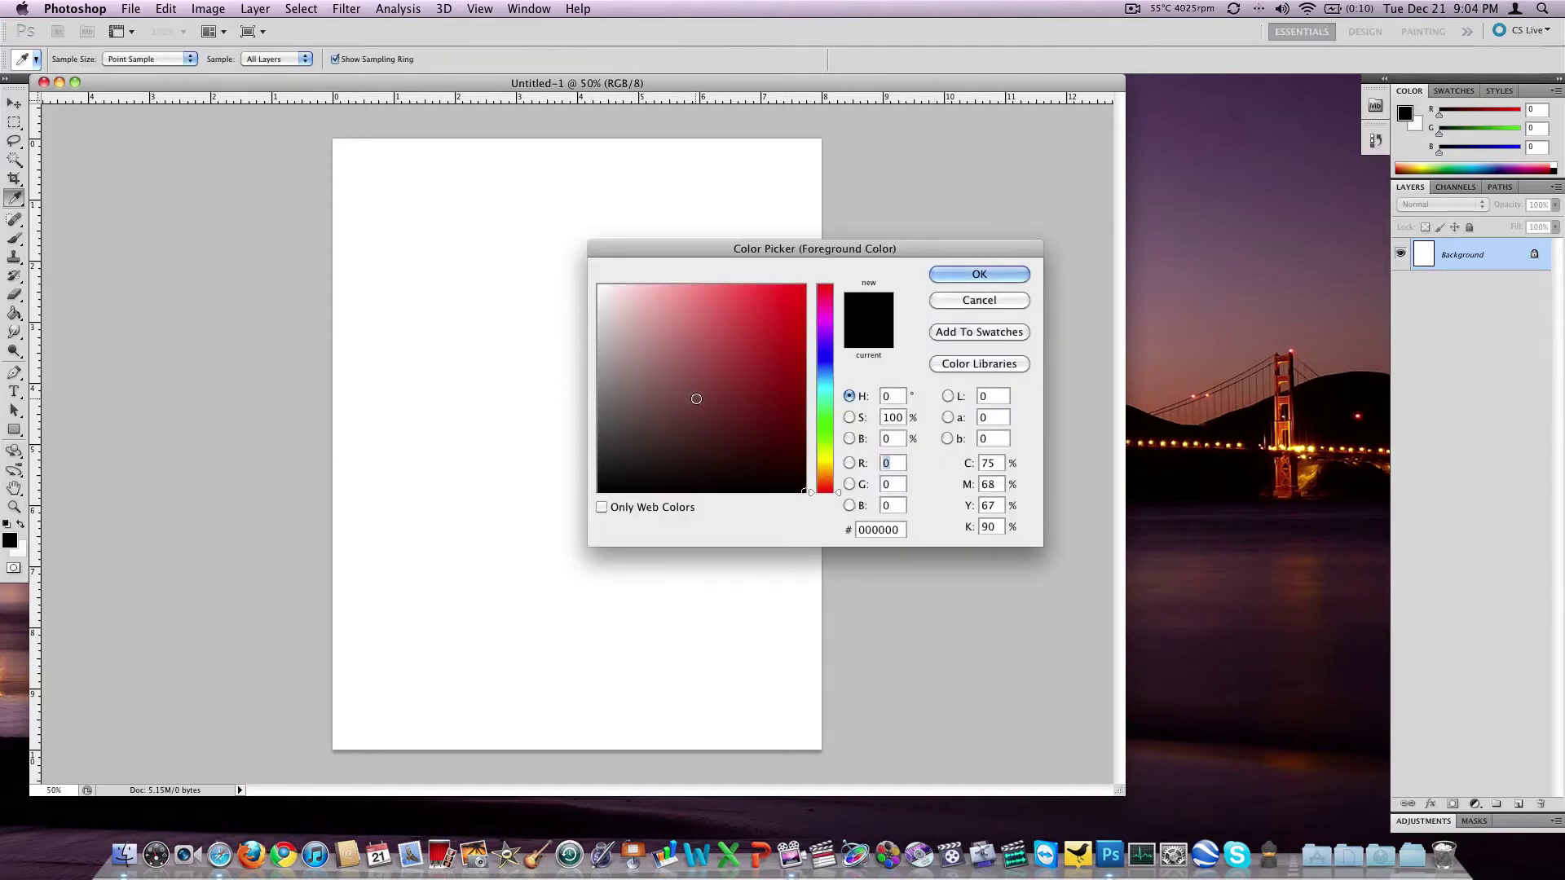
pyautogui.moveTo(695, 399); pyautogui.dragTo(588, 517)
pyautogui.moveTo(686, 482); pyautogui.dragTo(744, 587)
pyautogui.click(958, 277)
pyautogui.press('t')
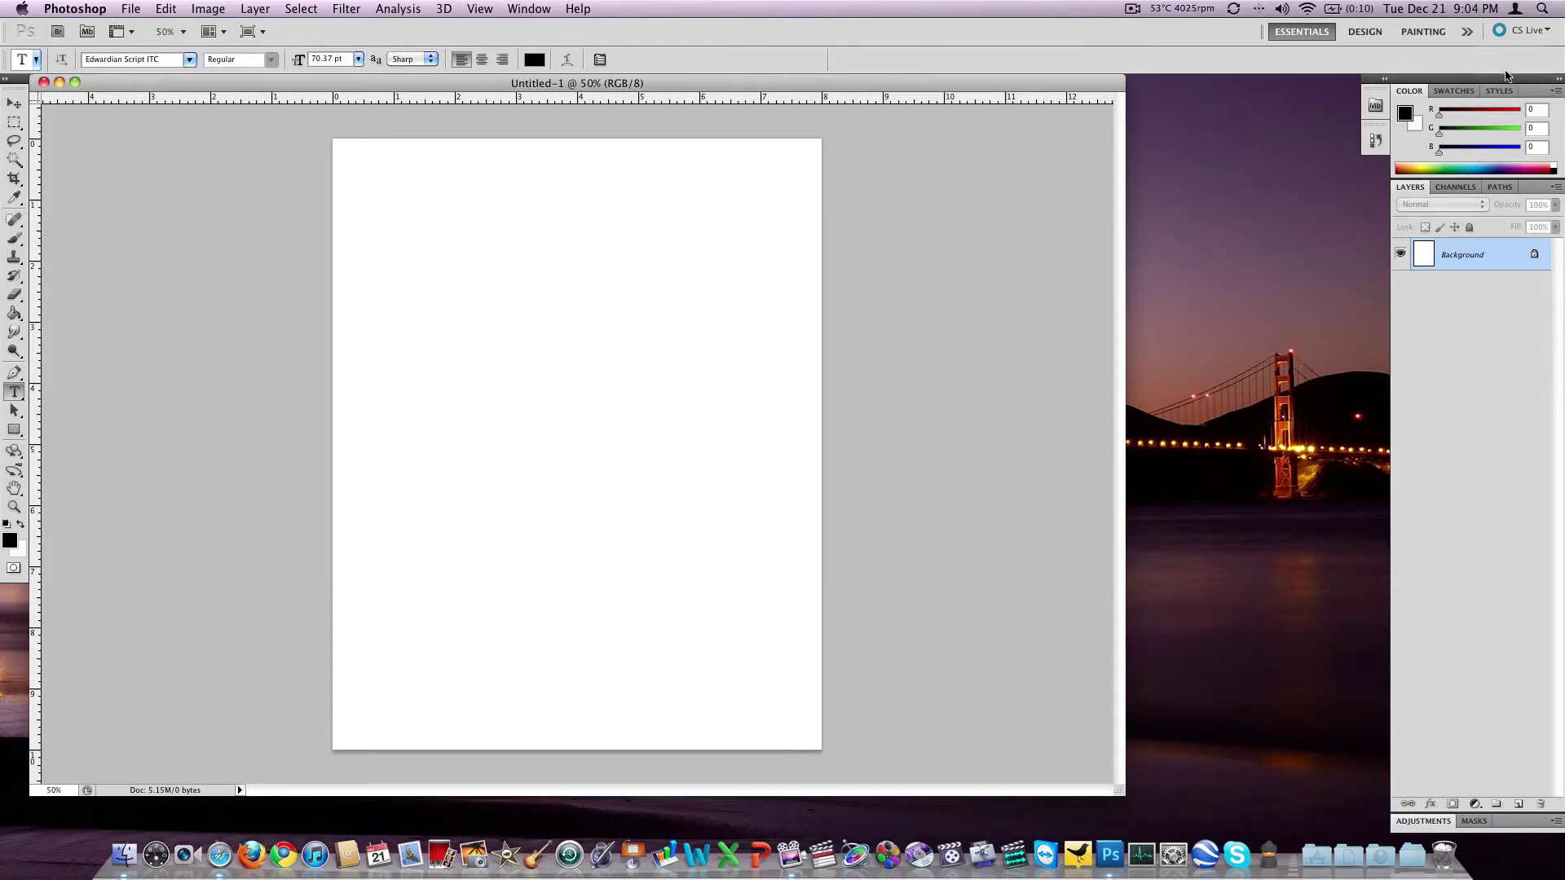
# - Move the panel dock aside and unlock the Background as Layer 0
pyautogui.moveTo(1508, 75); pyautogui.dragTo(1329, 79)
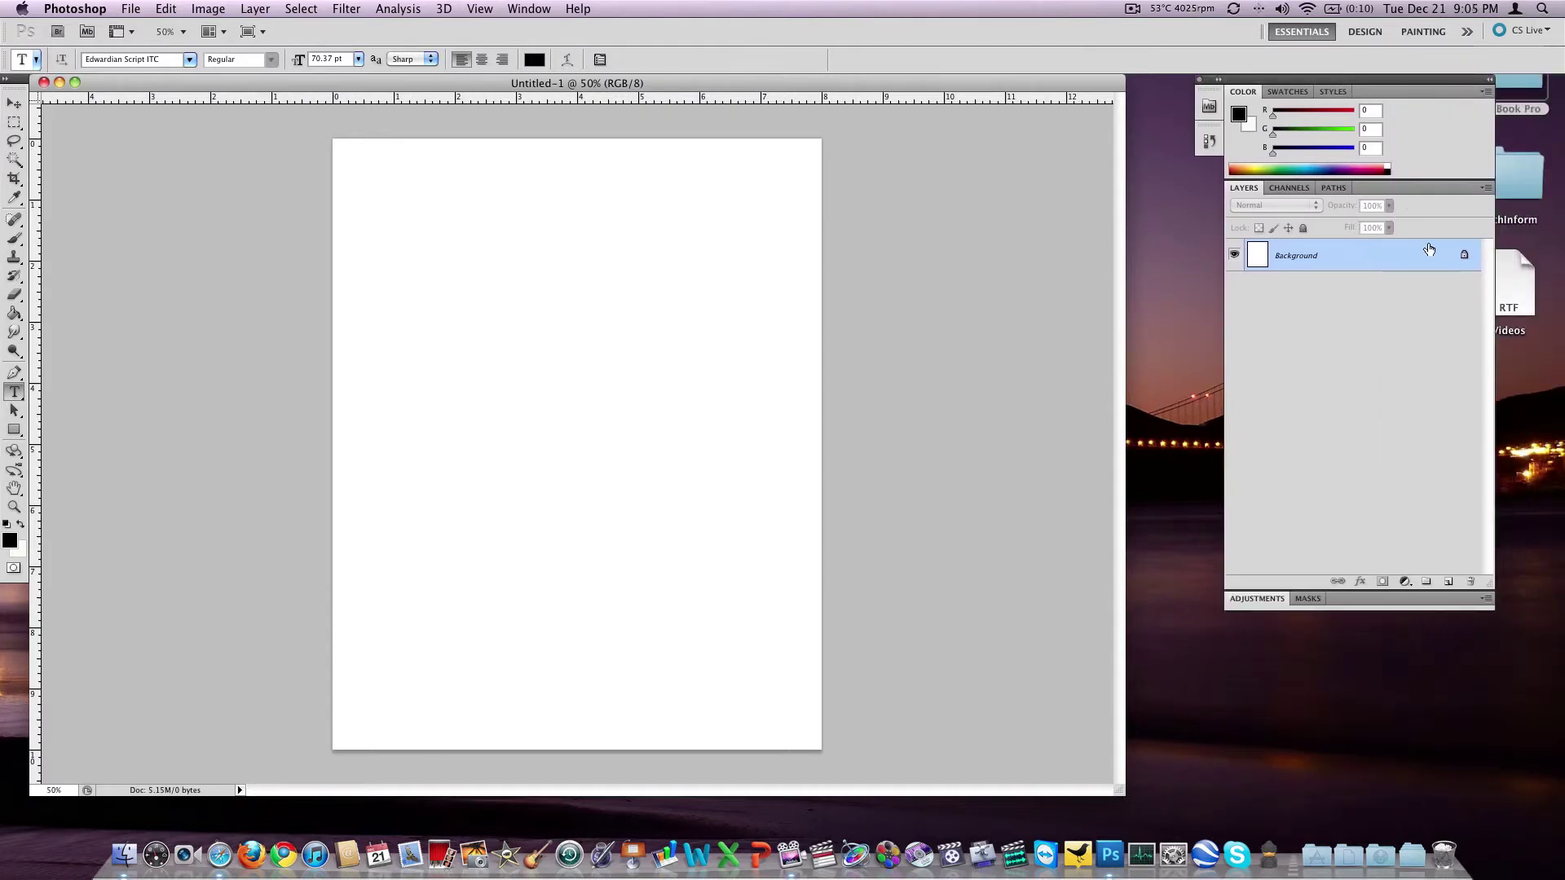
pyautogui.doubleClick(1465, 259)
pyautogui.press('Return')
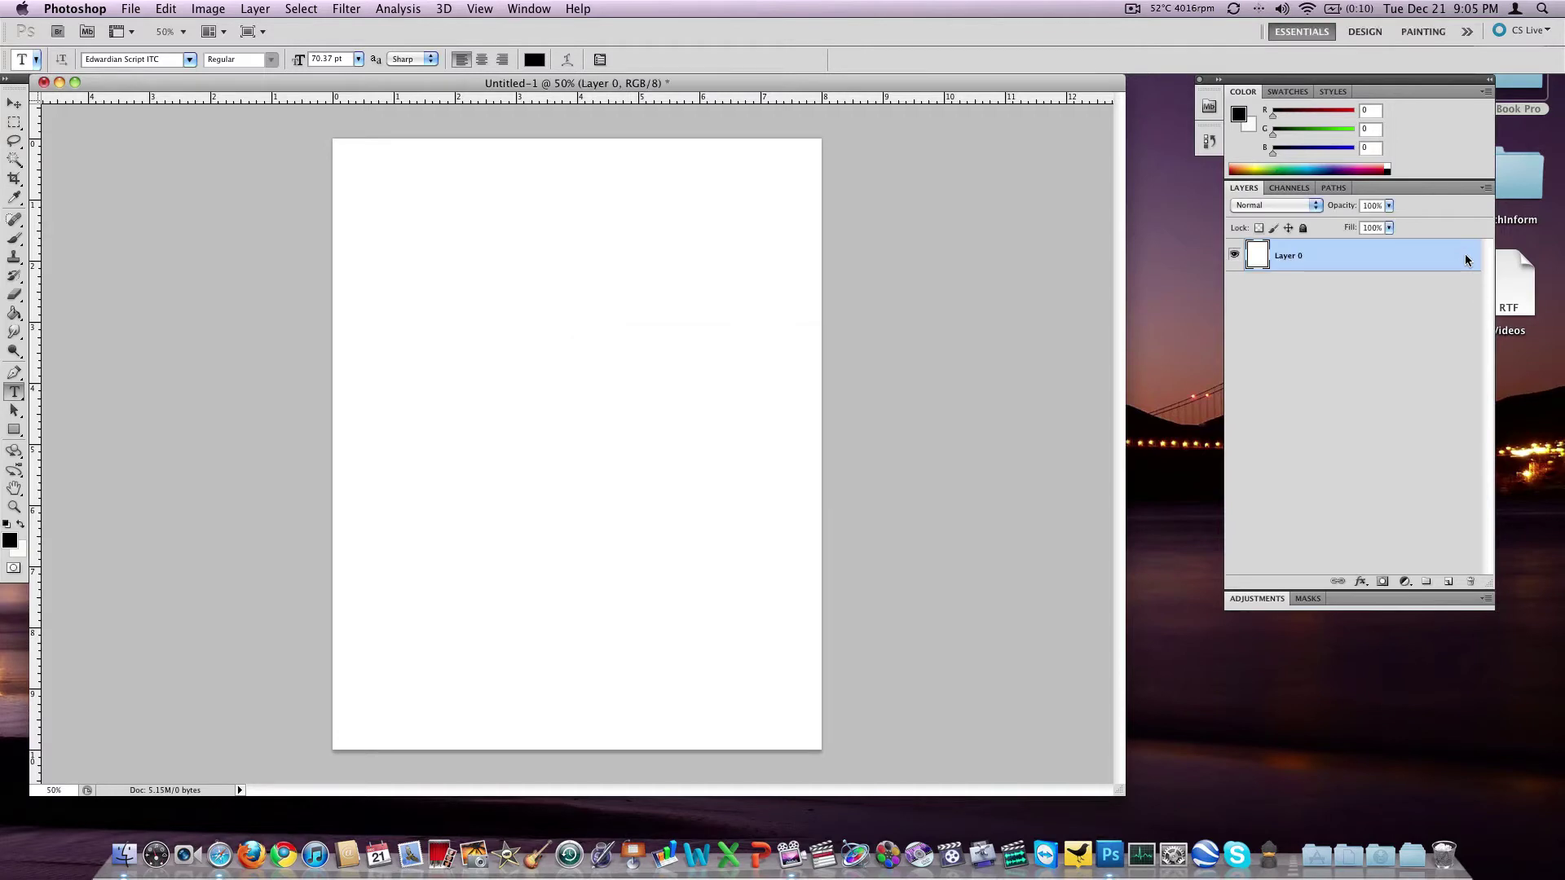
# - Type the script line 'laskjdfilasekjlaksjdfie;alsji' near the top of the page and commit it
pyautogui.click(427, 237)
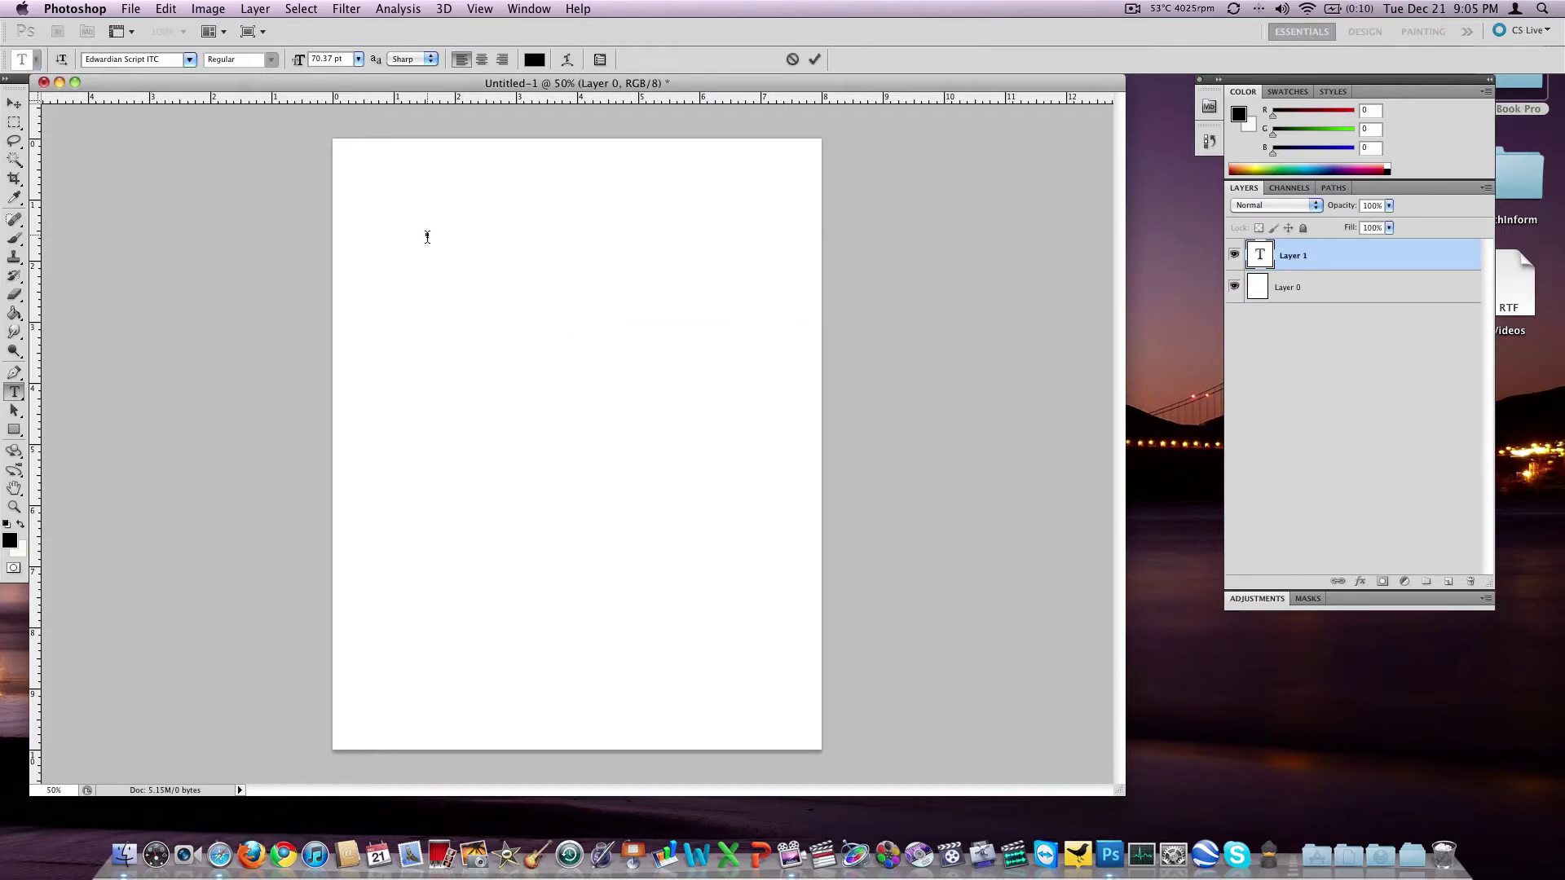
pyautogui.write('laskjdfilasekjla')
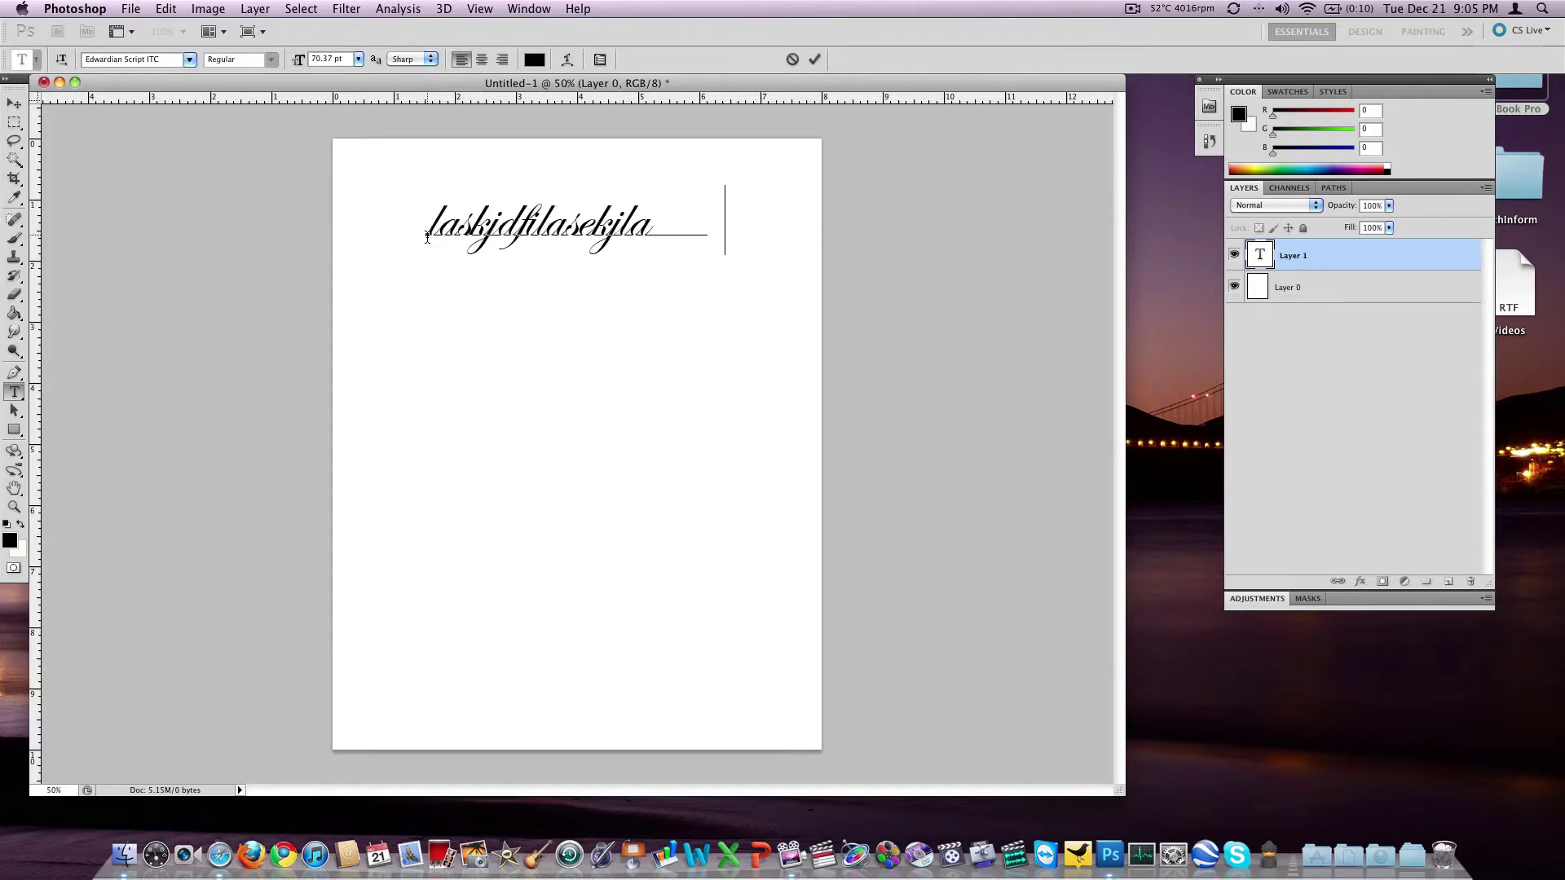
pyautogui.write('ksjdfie;alsji')
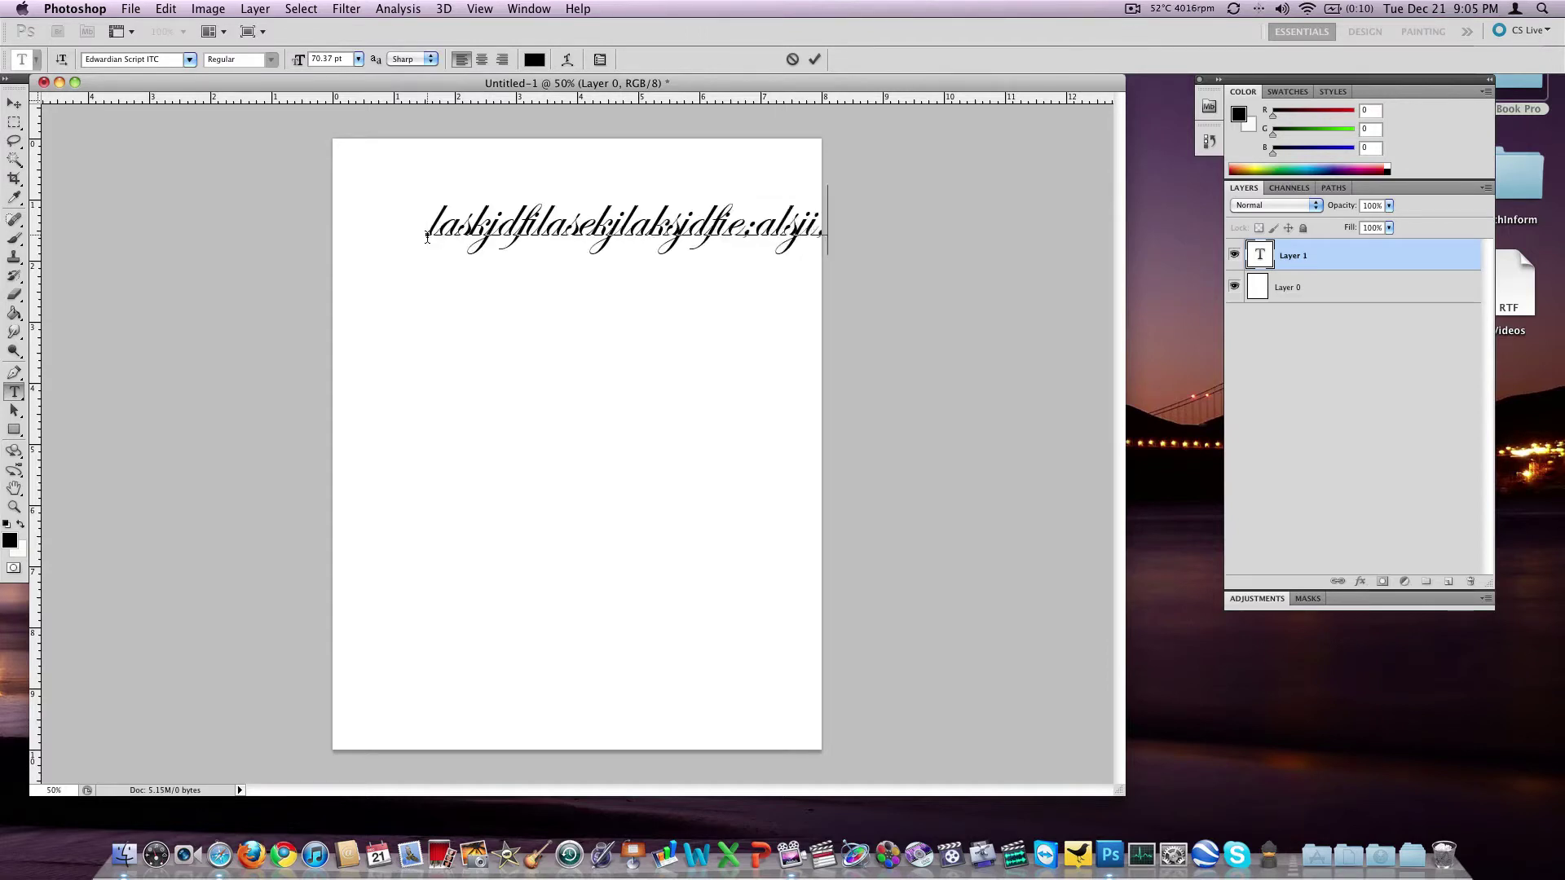
pyautogui.click(815, 59)
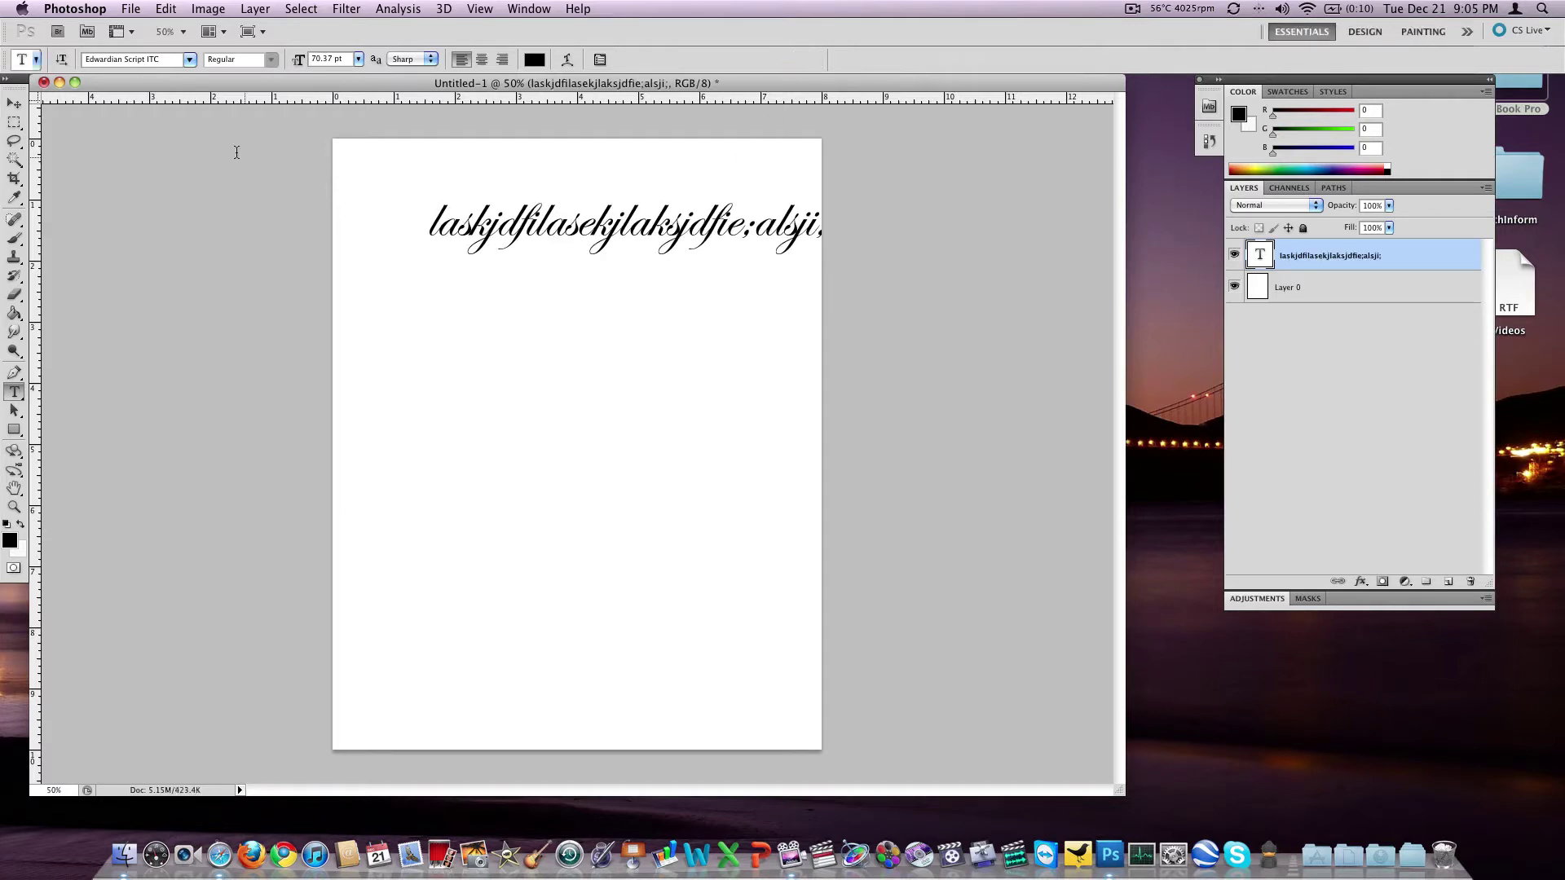
pyautogui.click(14, 103)
# - Nudge the first line onto the page and add a tall four-line placeholder paragraph beneath it
pyautogui.moveTo(590, 186); pyautogui.dragTo(518, 165)
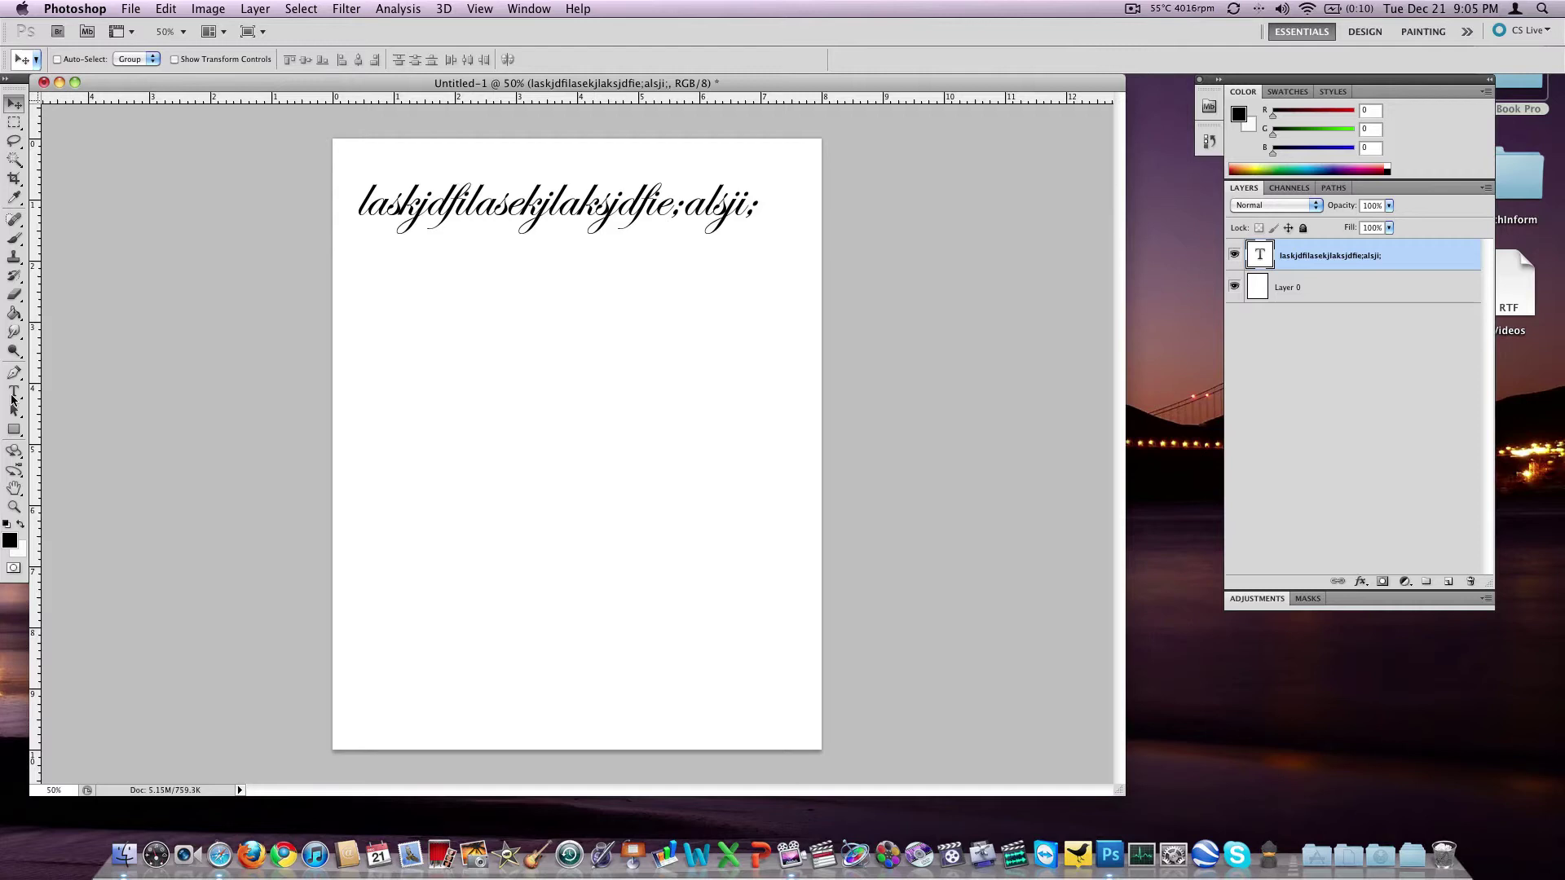
pyautogui.click(14, 392)
pyautogui.moveTo(372, 294); pyautogui.dragTo(790, 445)
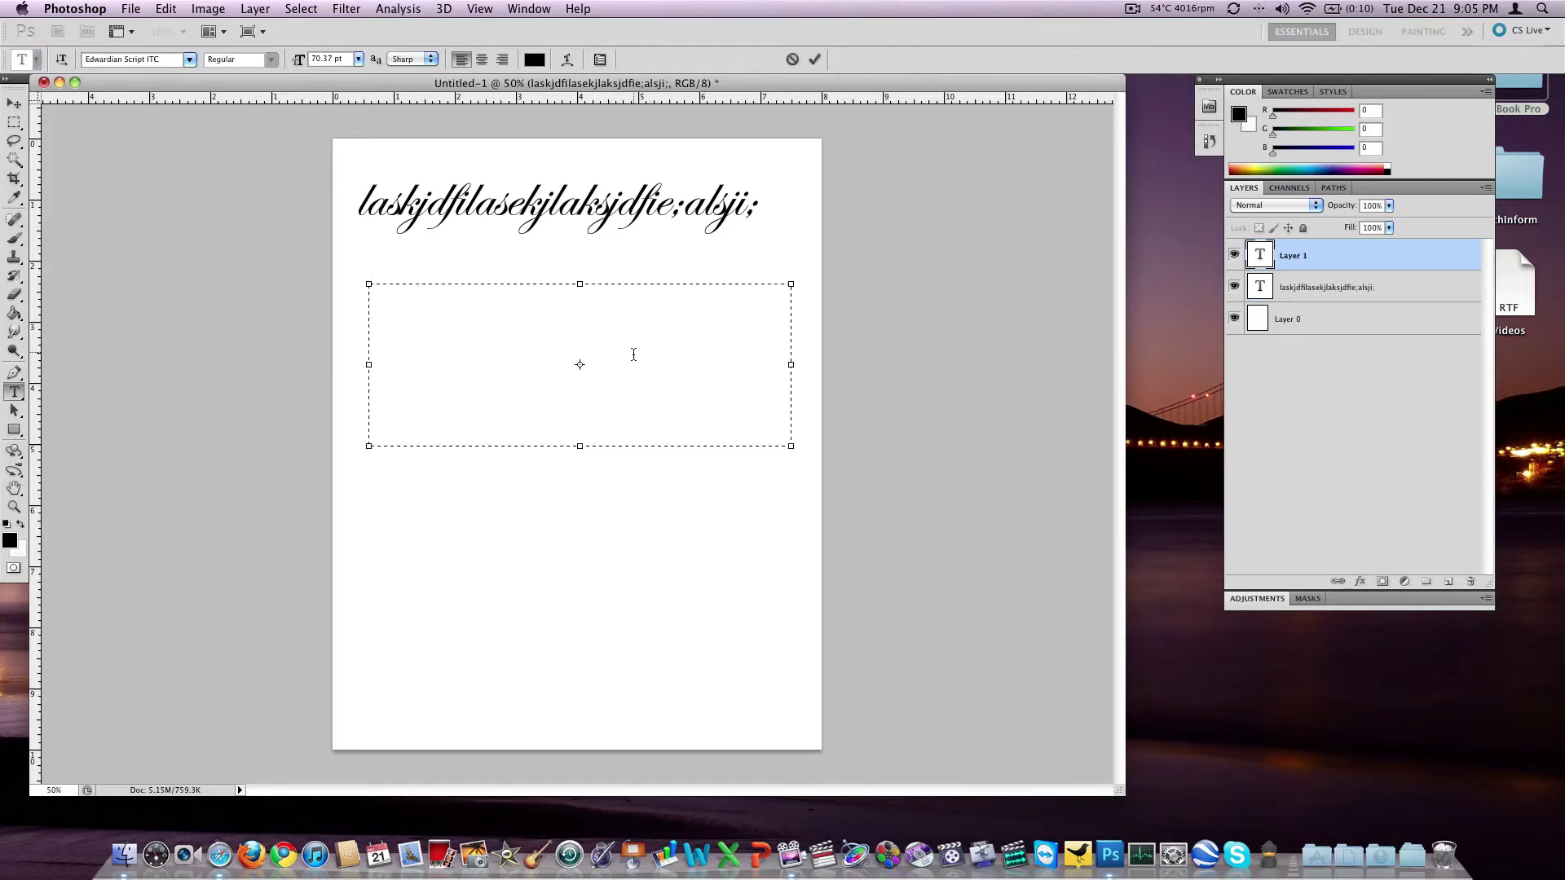
pyautogui.write('lasjdf')
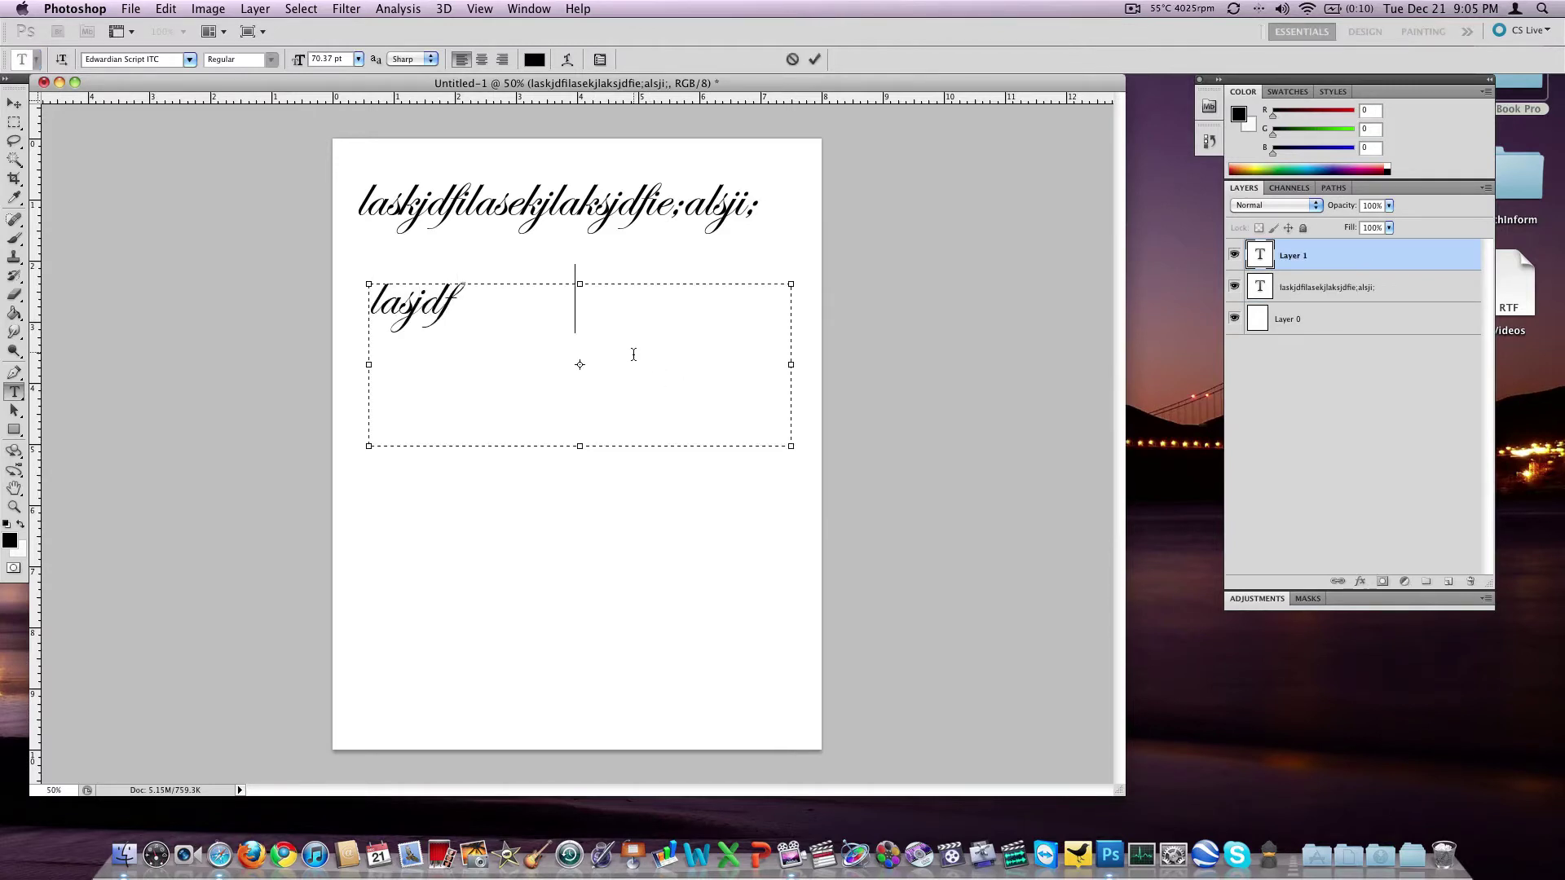
pyautogui.write('ia;elaksjoiel;ksji l;jaiseljilasdj')
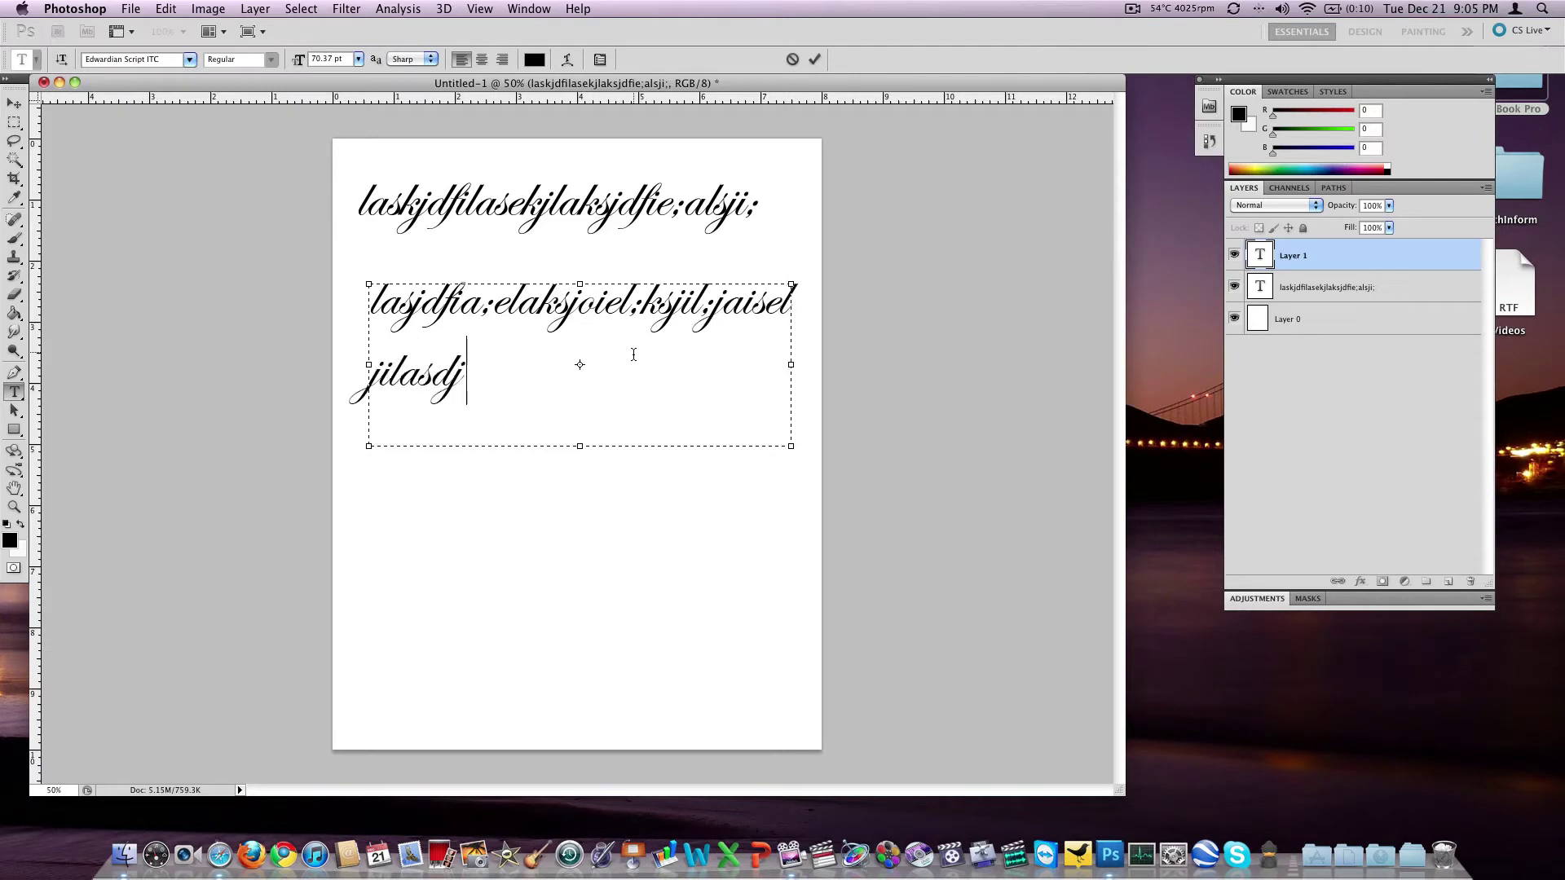
pyautogui.write('fielaskji;e;lkajsoielkaj')
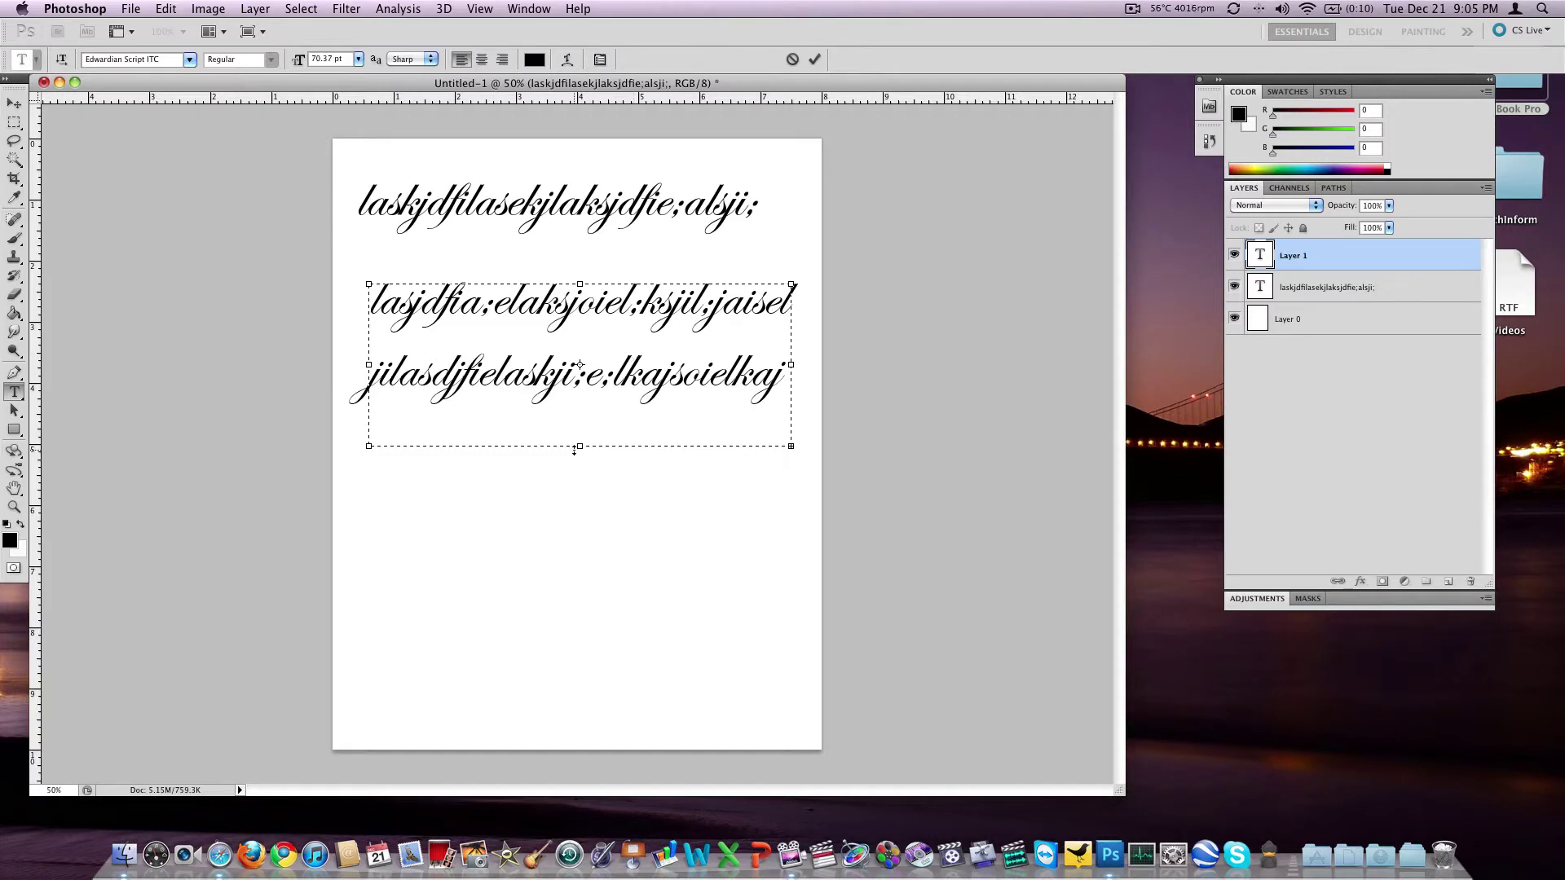
pyautogui.moveTo(579, 447); pyautogui.dragTo(579, 589)
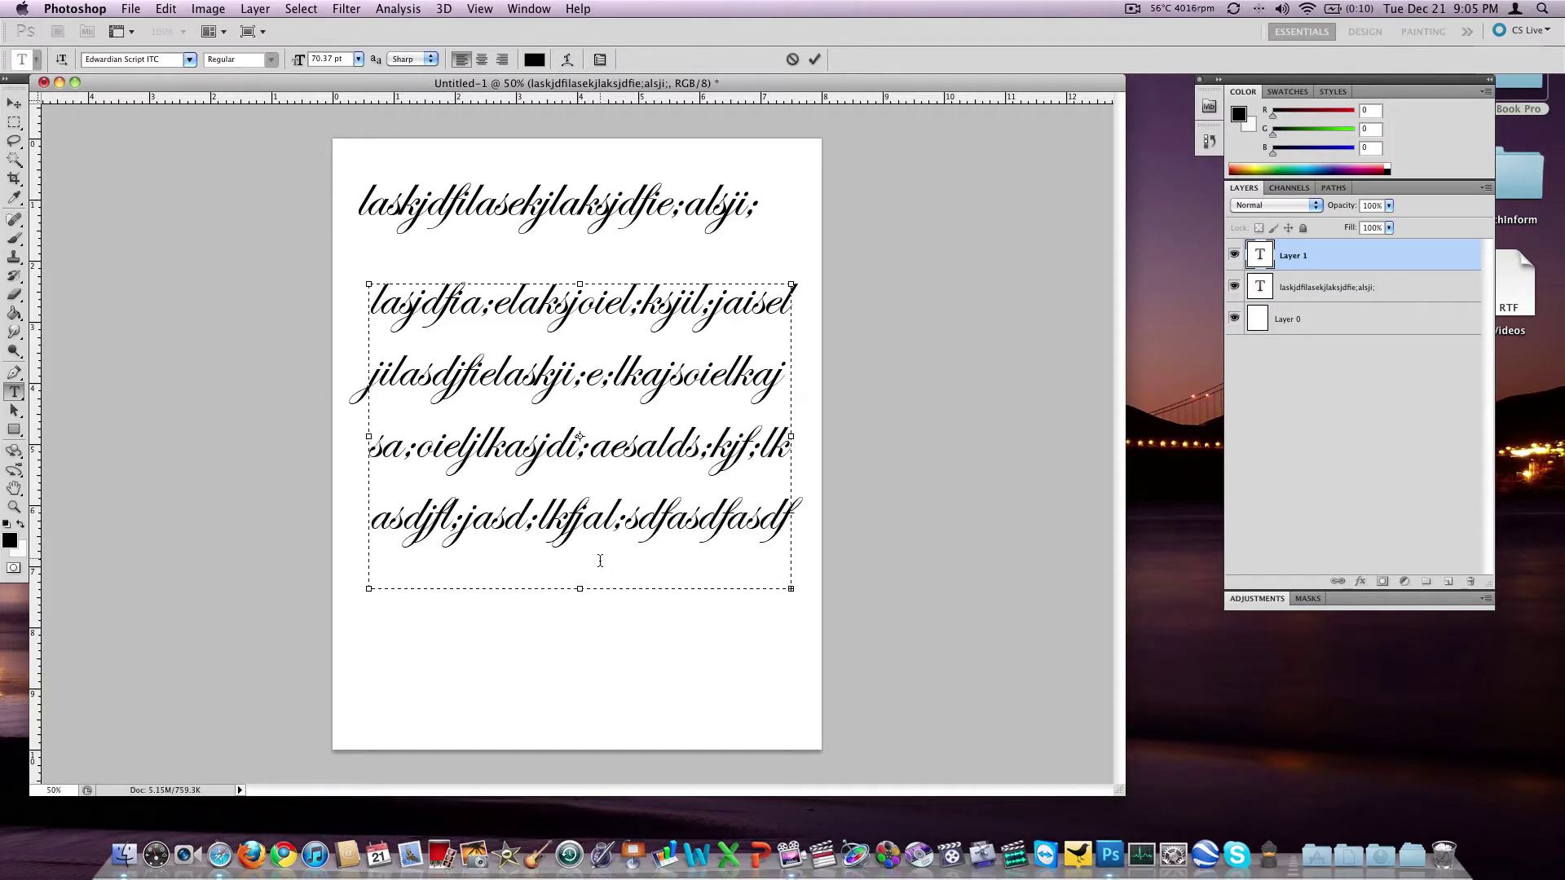
pyautogui.click(815, 60)
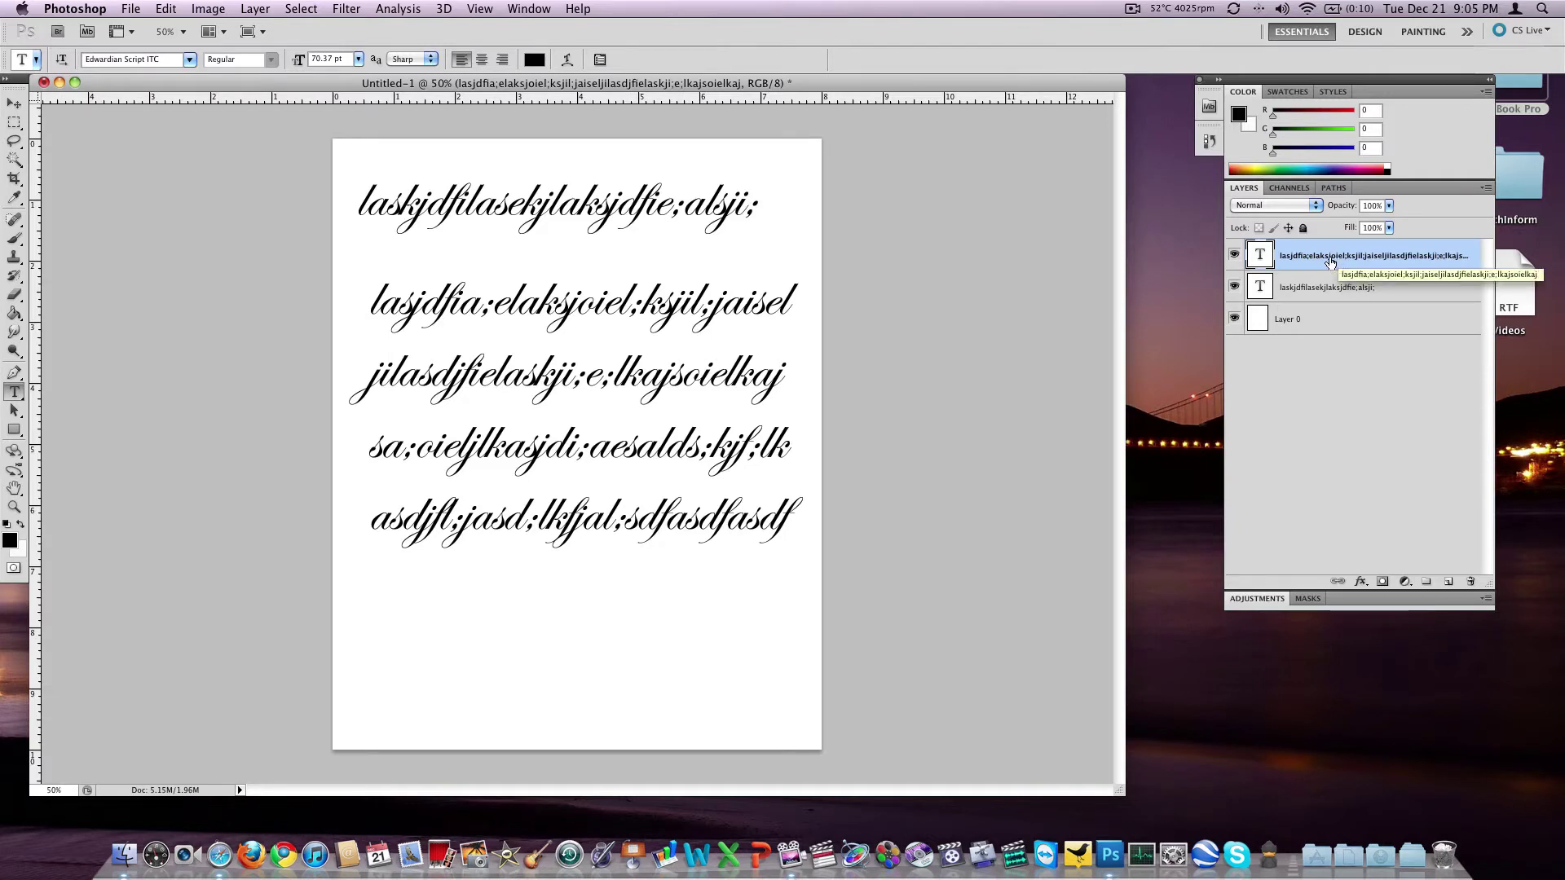
# - Rename the paragraph layer 'Text 1' and the top script layer 'Text 2', then select Text 1
pyautogui.doubleClick(1329, 257)
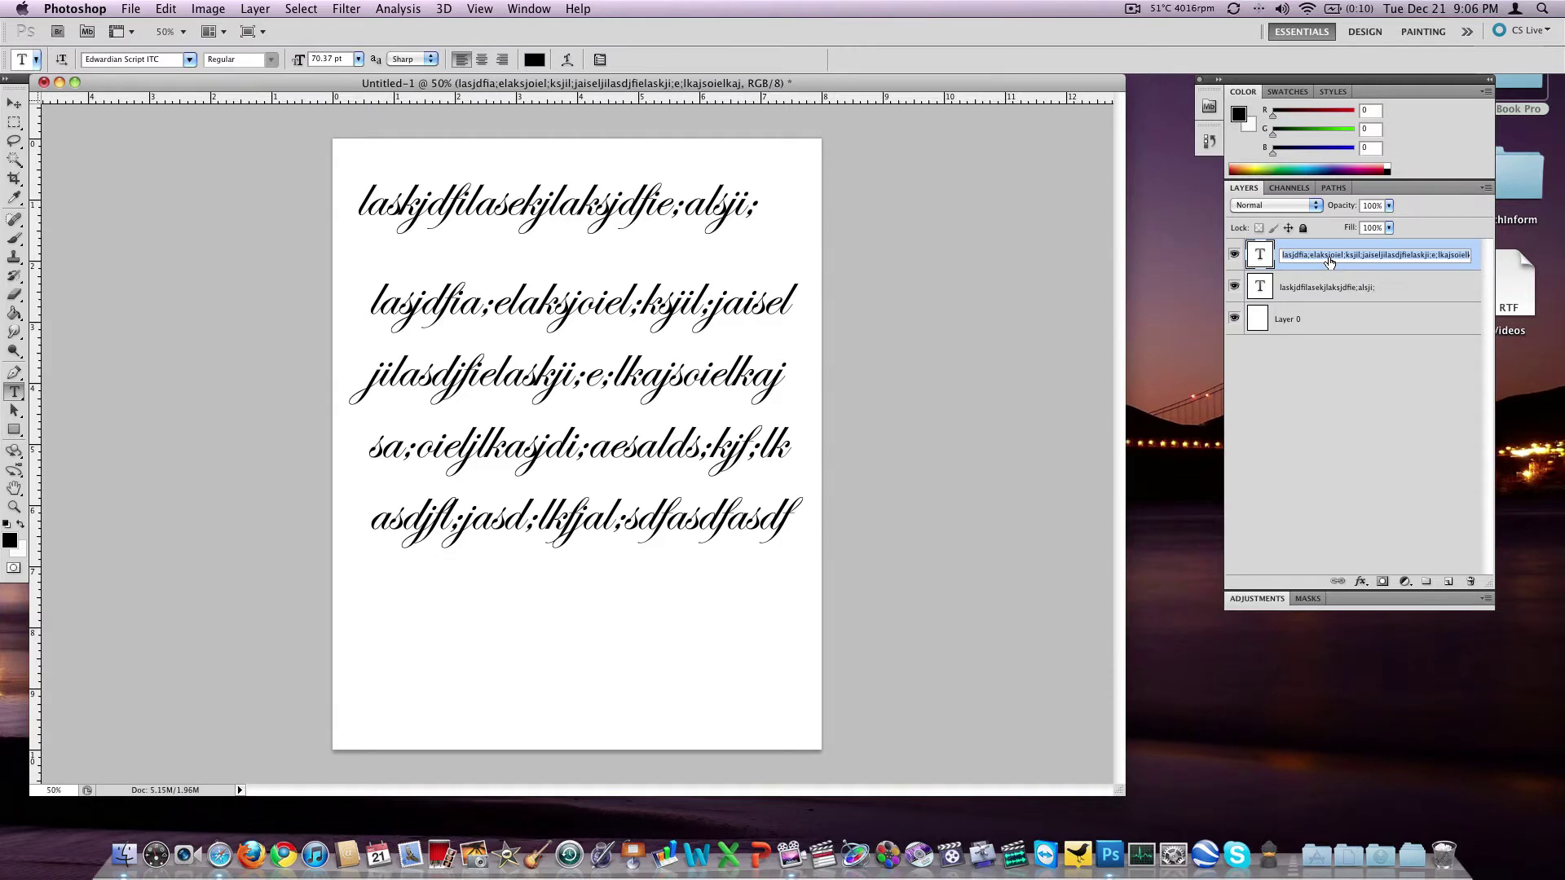
pyautogui.write('l')
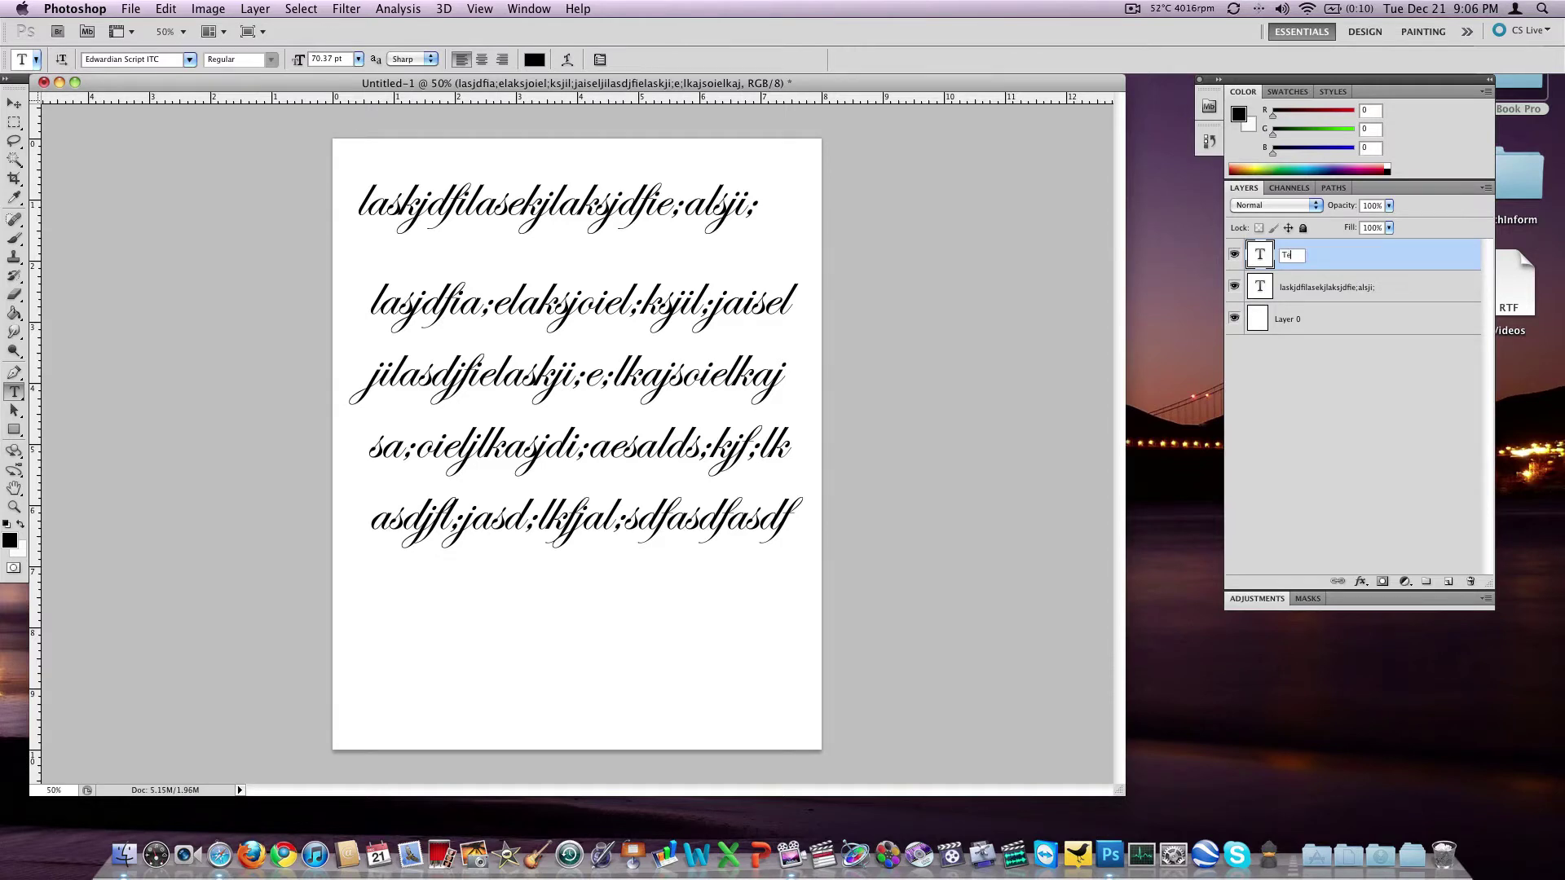
pyautogui.write('ext 1')
pyautogui.press('Return')
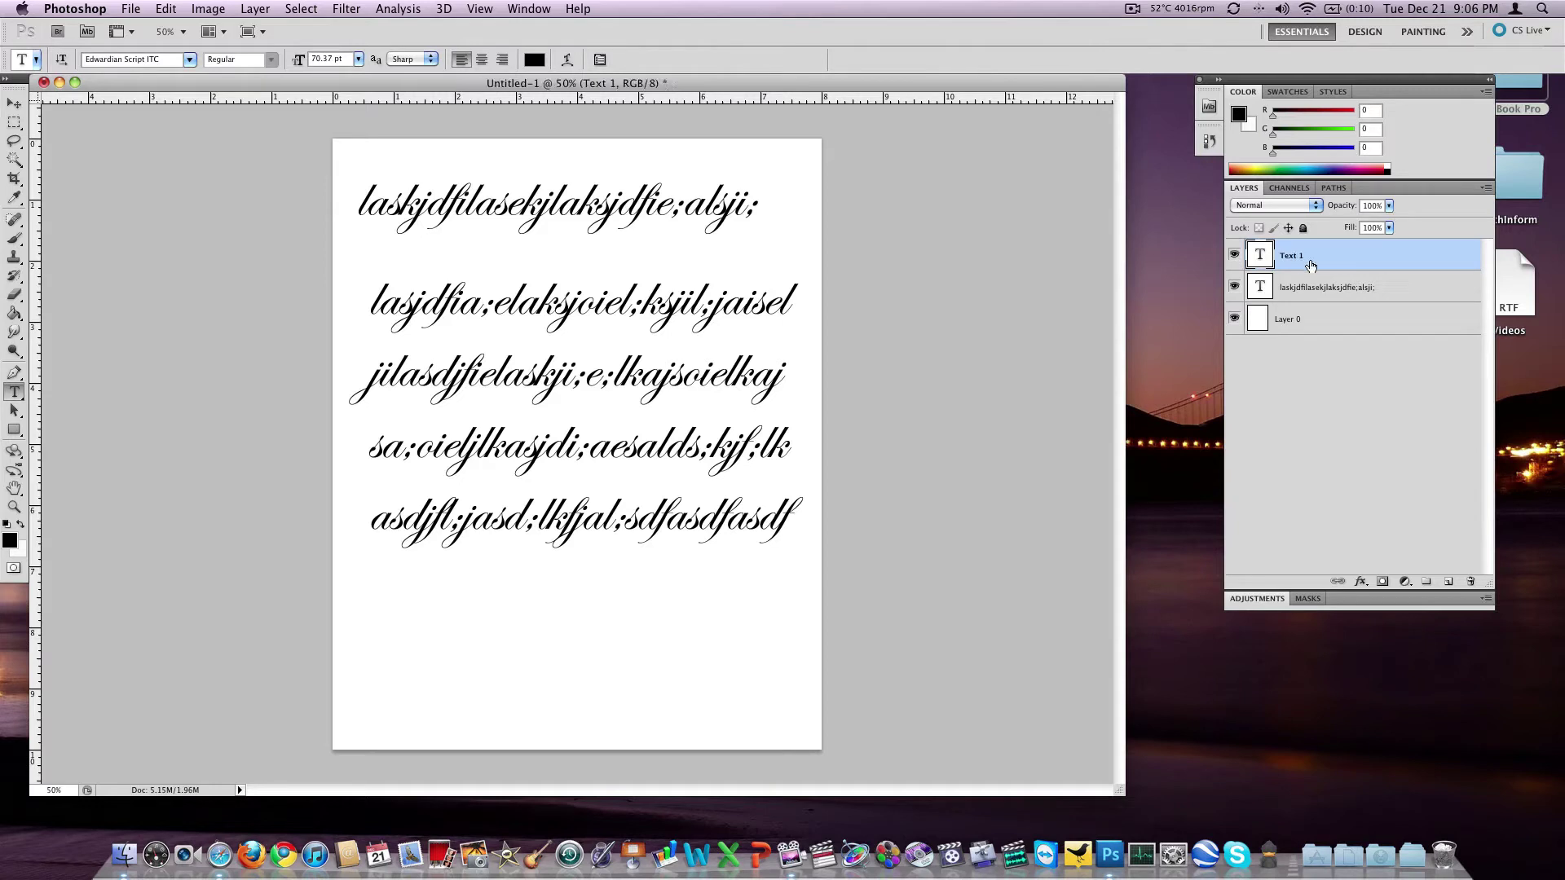
pyautogui.doubleClick(1322, 286)
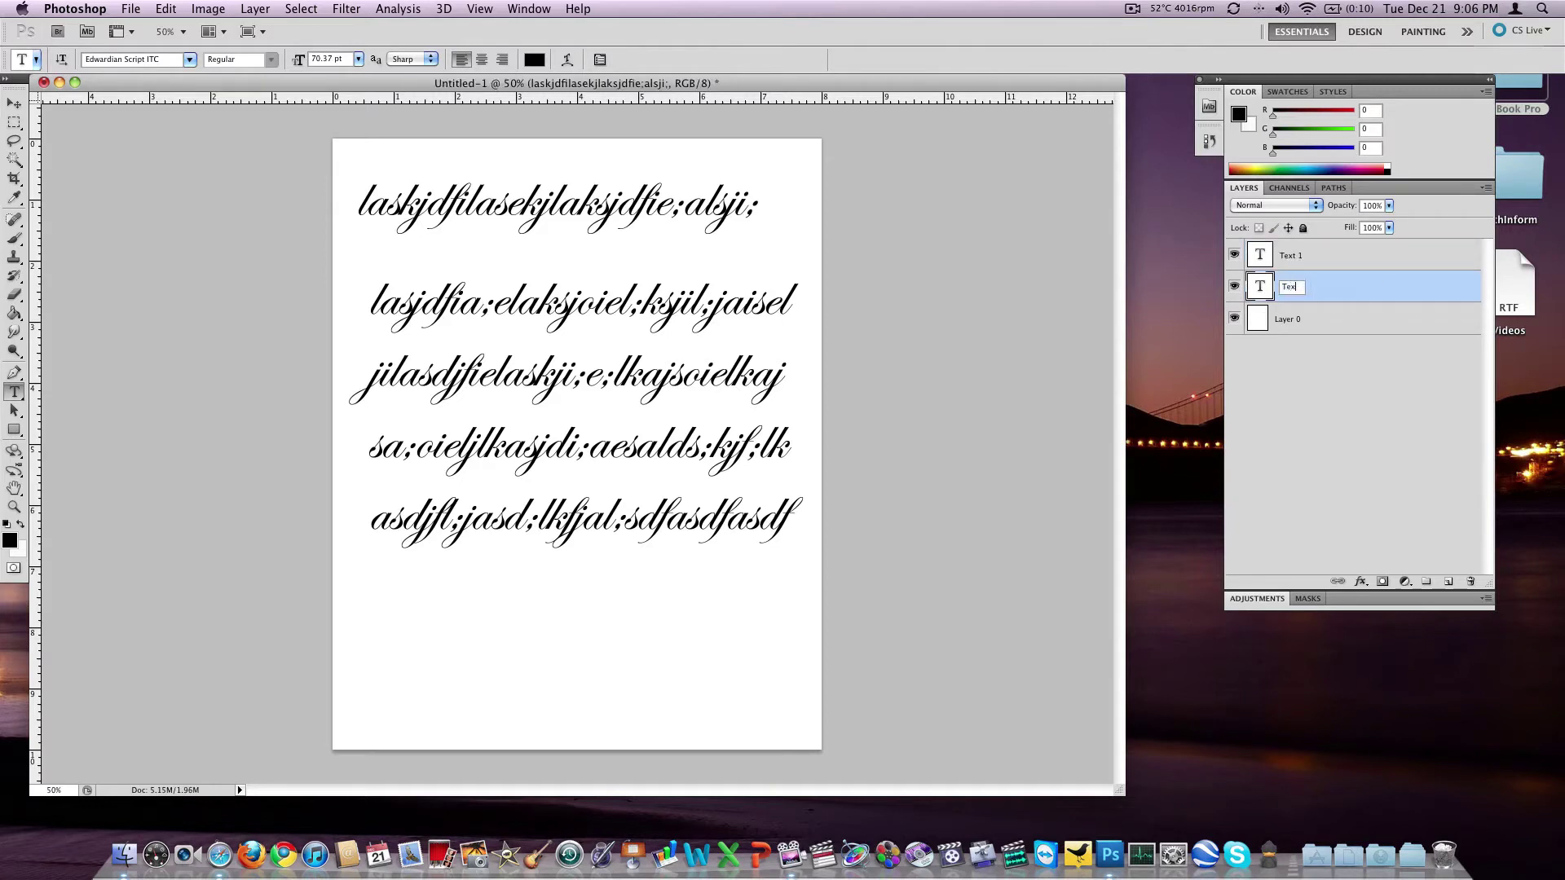
pyautogui.write('t 2')
pyautogui.press('Return')
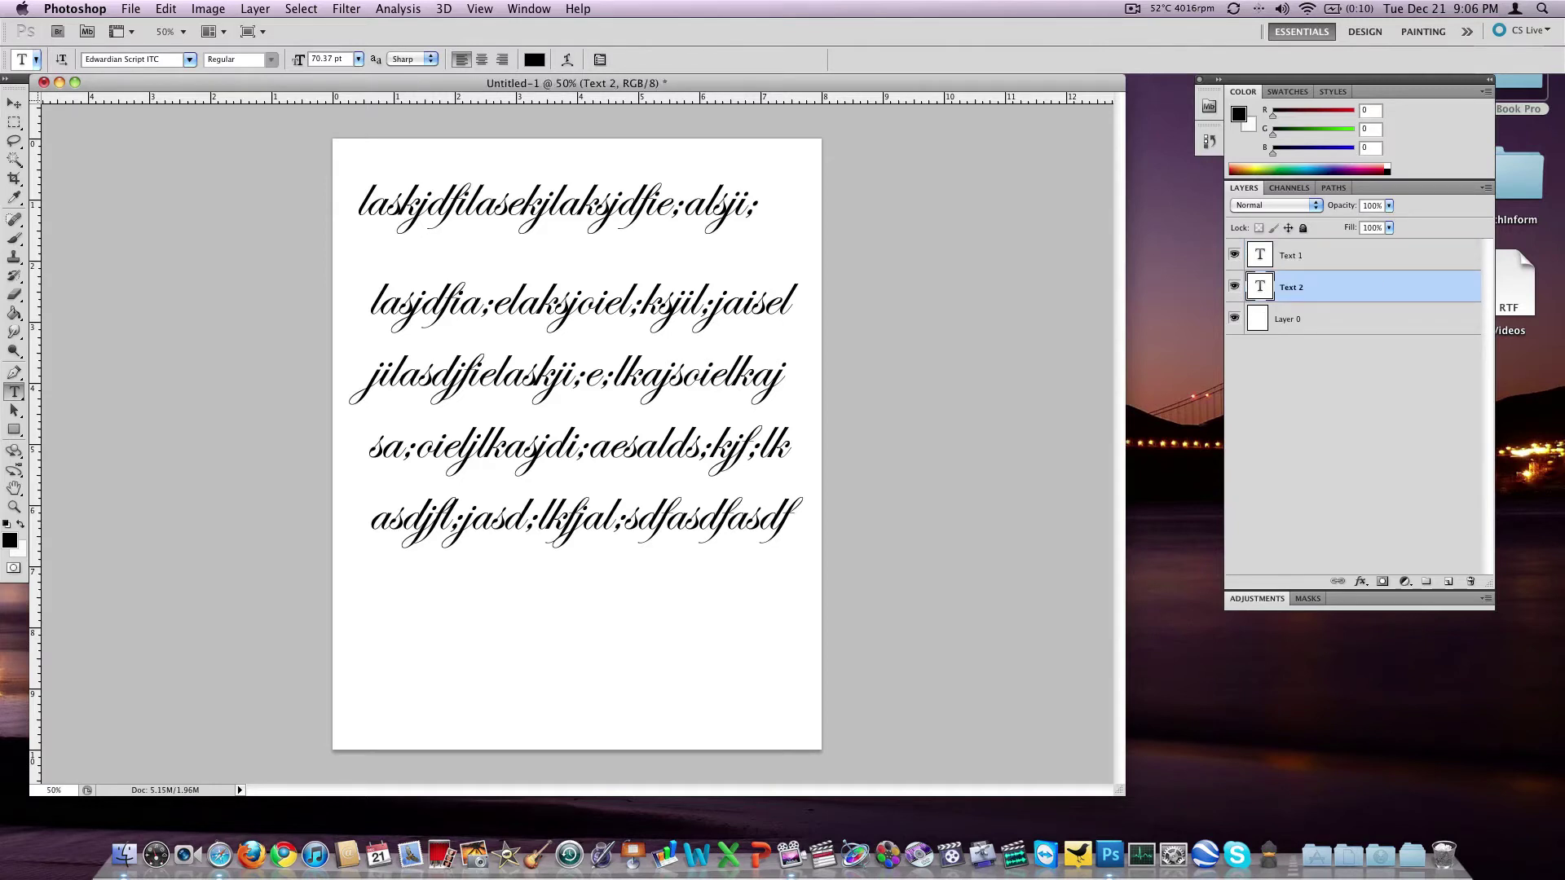
pyautogui.click(1295, 258)
# - Select the Text 1 paragraph and try right alignment before returning it to left alignment
pyautogui.doubleClick(1257, 257)
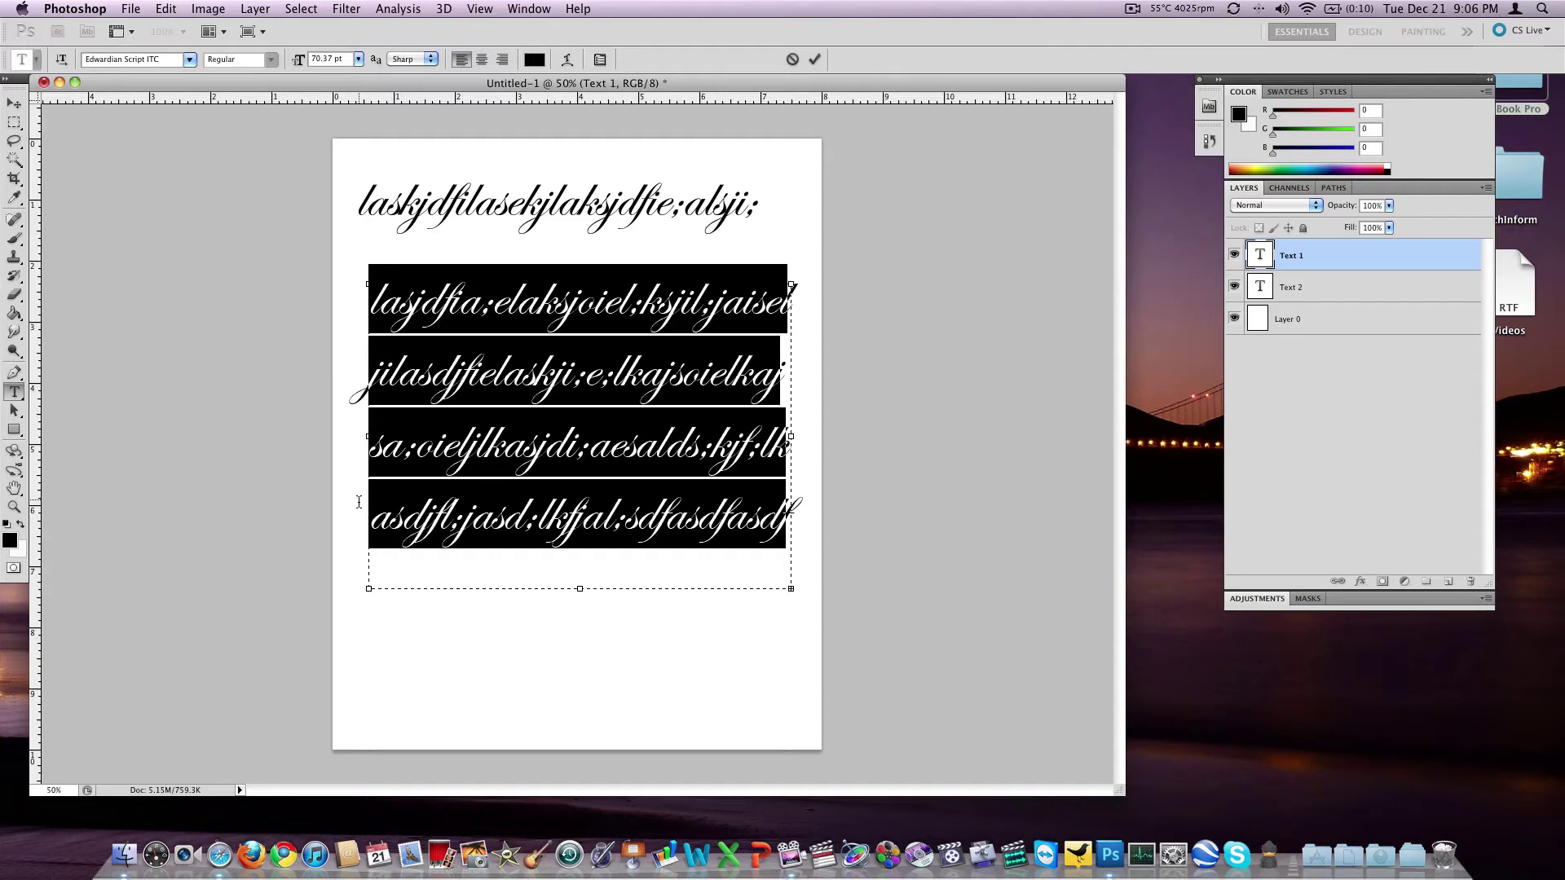
pyautogui.click(482, 59)
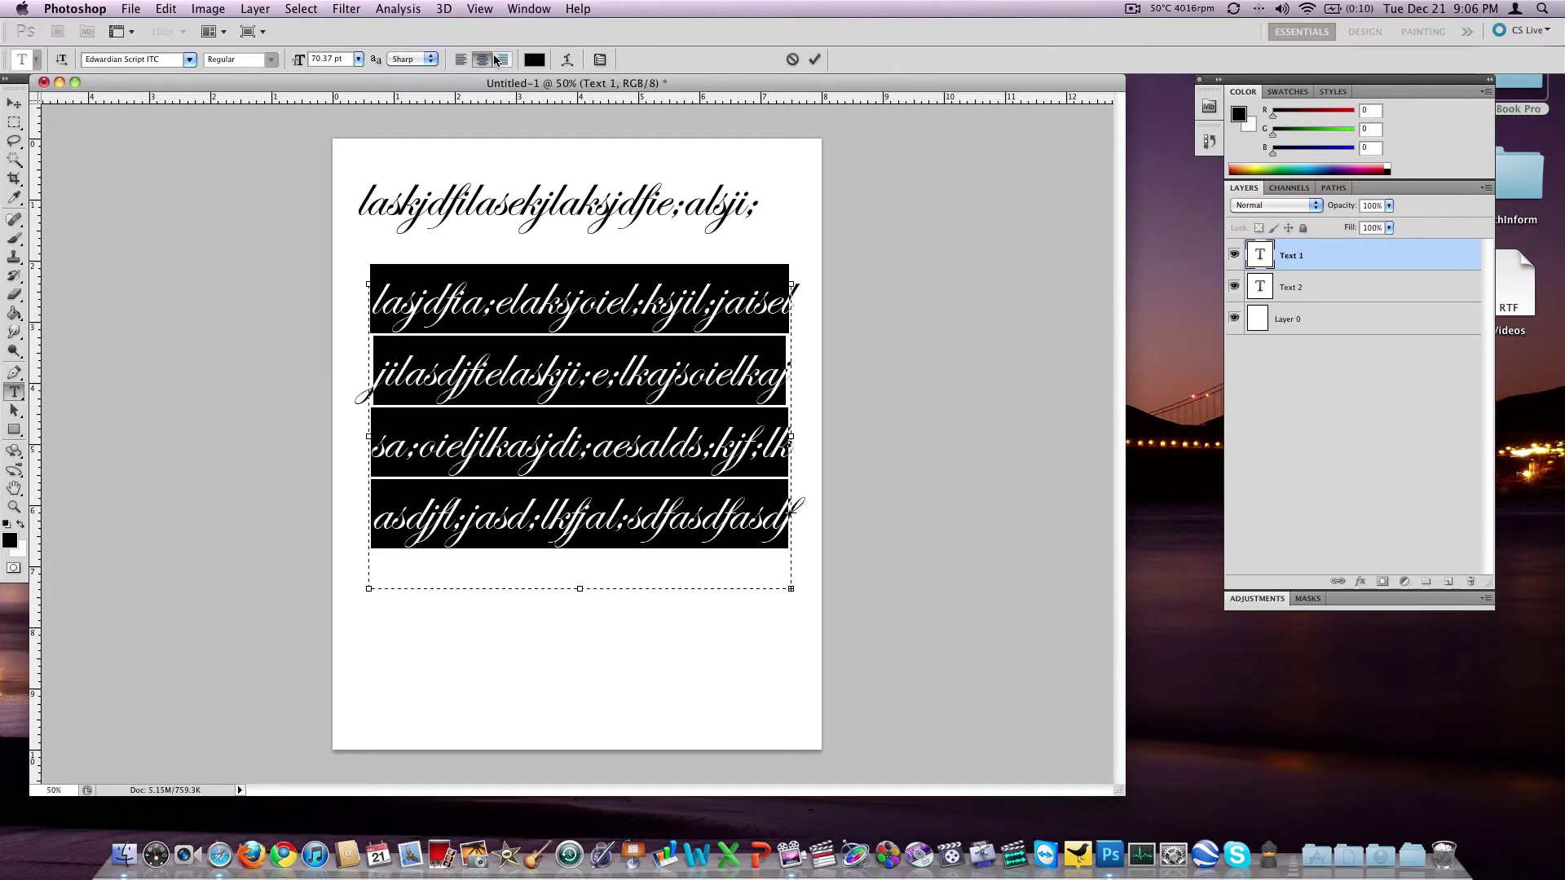
pyautogui.click(502, 60)
pyautogui.click(461, 59)
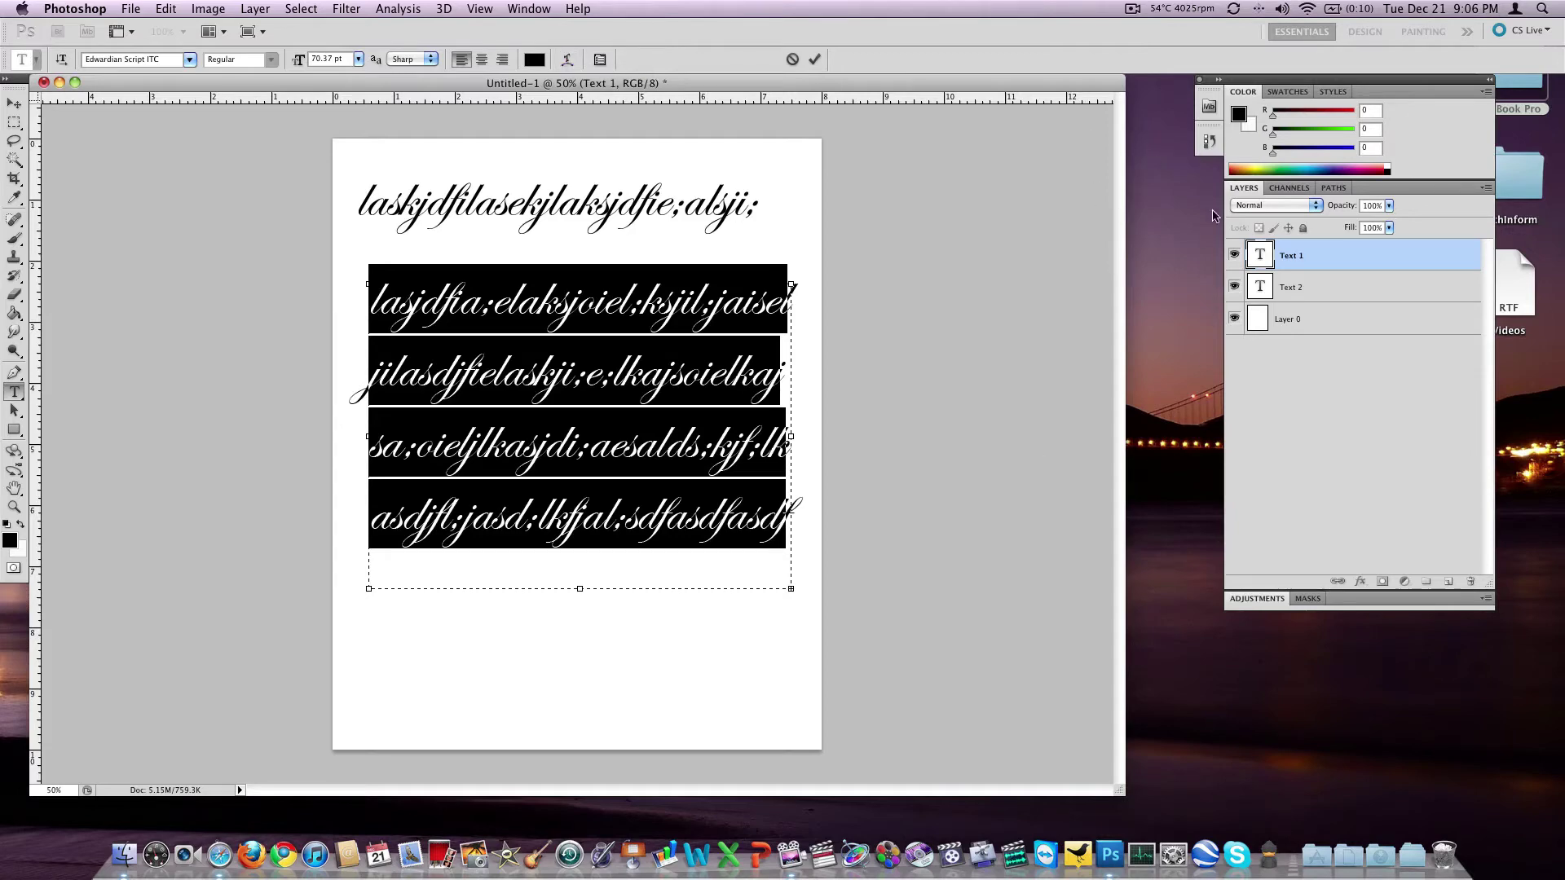
# - Replace the top Text 2 line with 'Blue Microphone'
pyautogui.doubleClick(1249, 286)
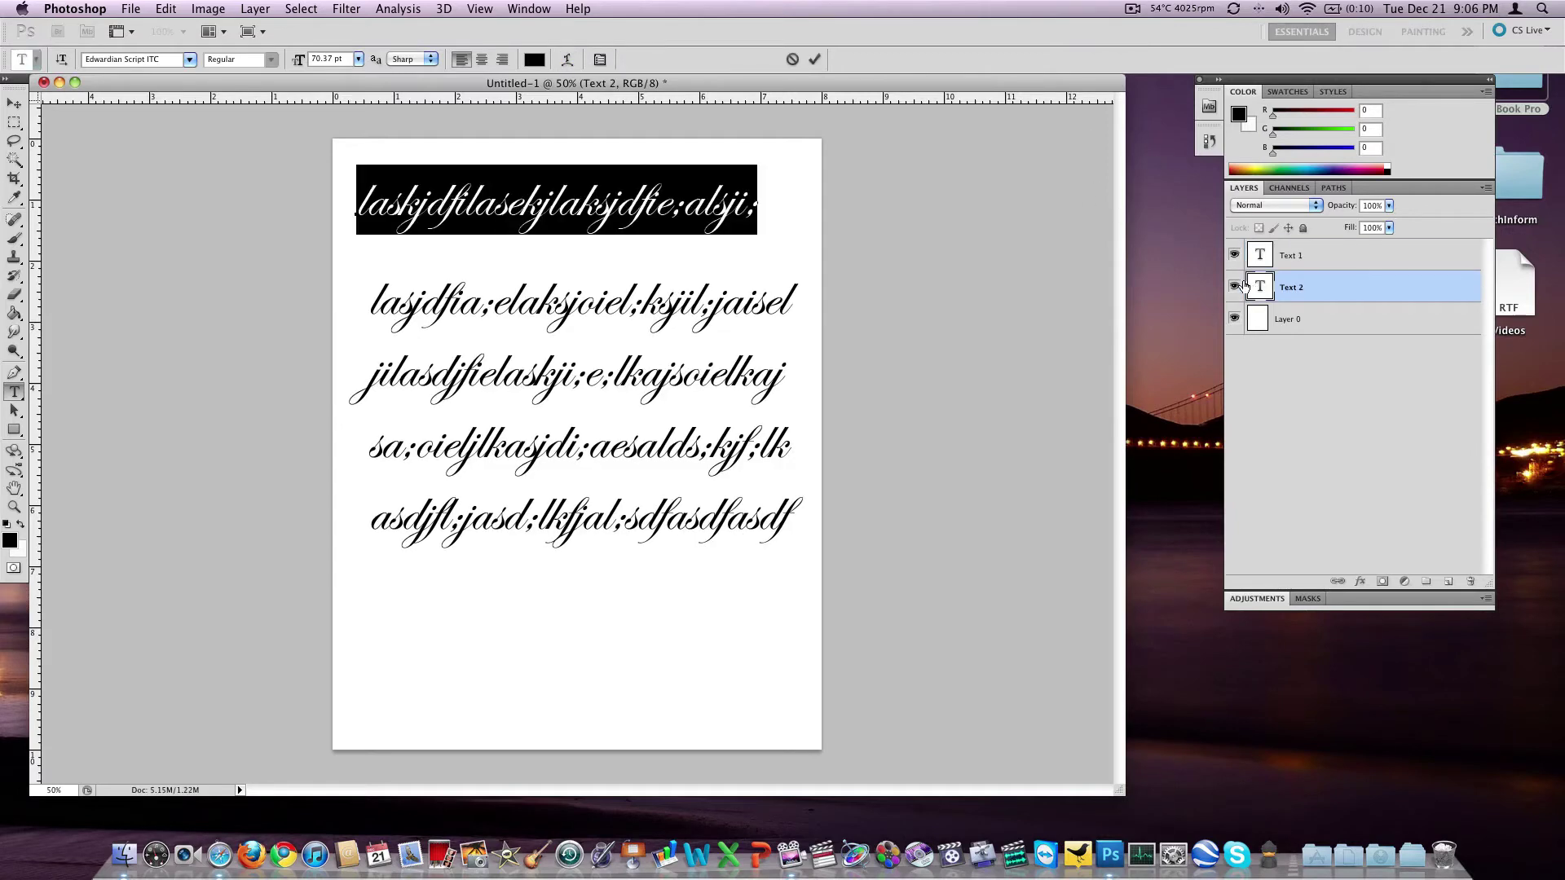
pyautogui.write('Blue Micr')
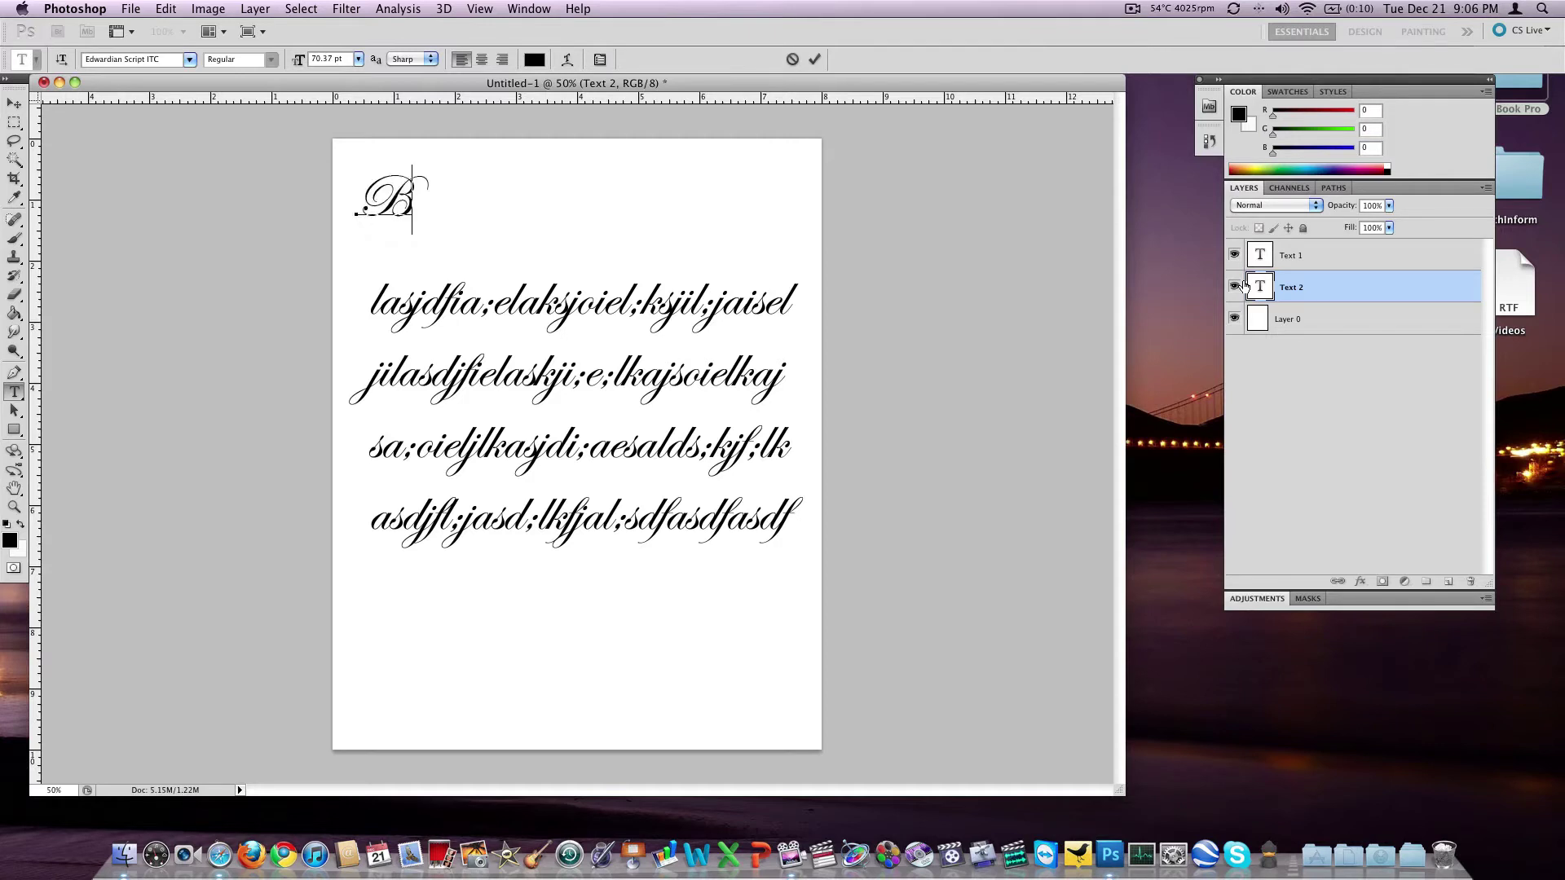
pyautogui.press('BackSpace')
pyautogui.press('BackSpace')
pyautogui.press('BackSpace')
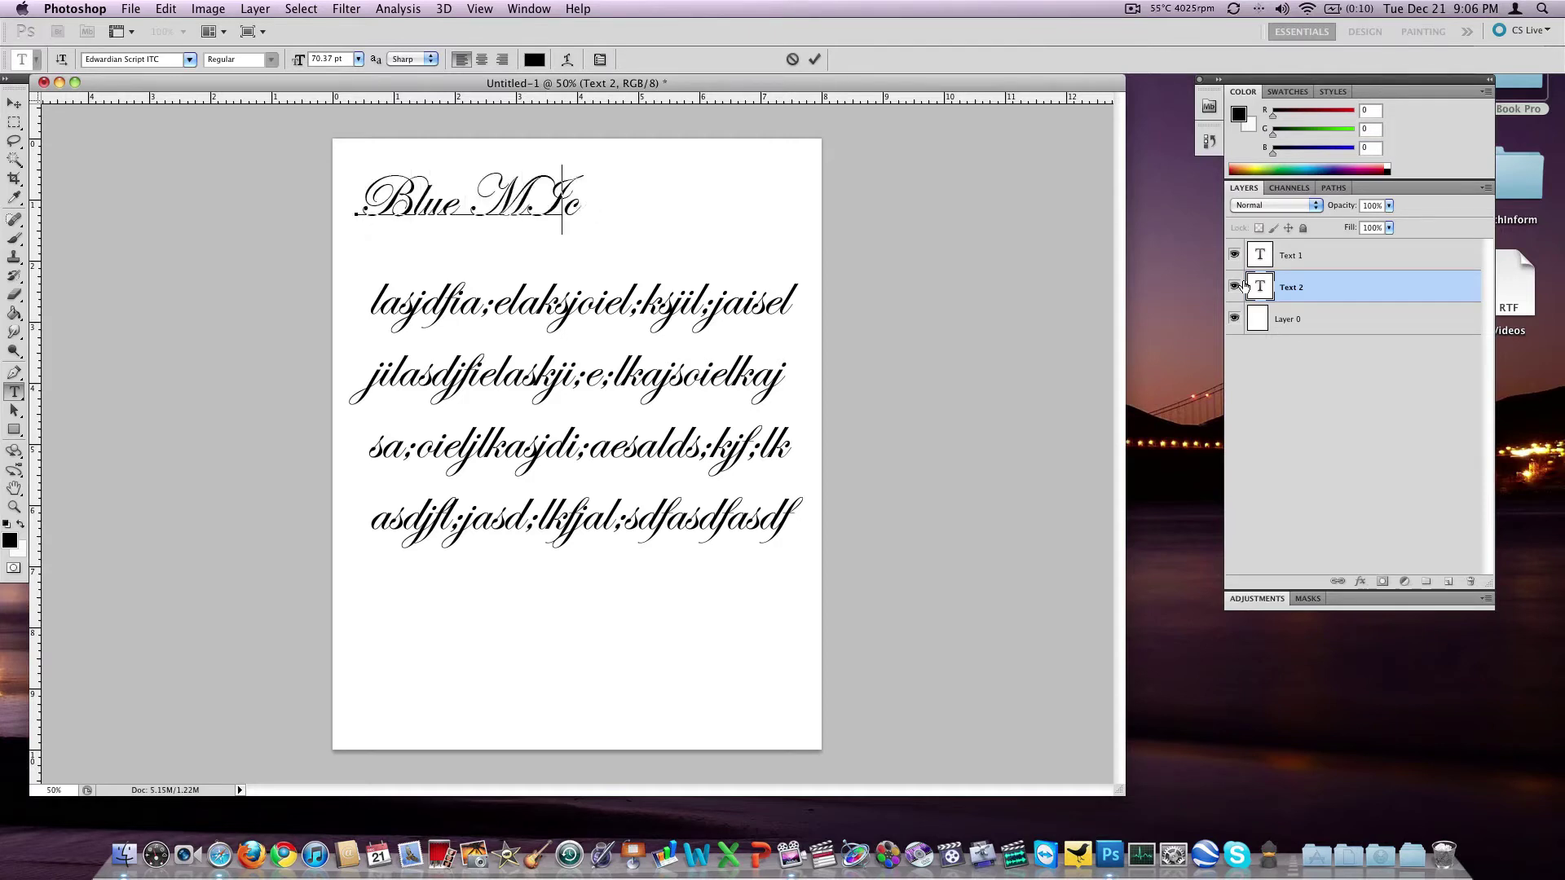
pyautogui.write('icrophone')
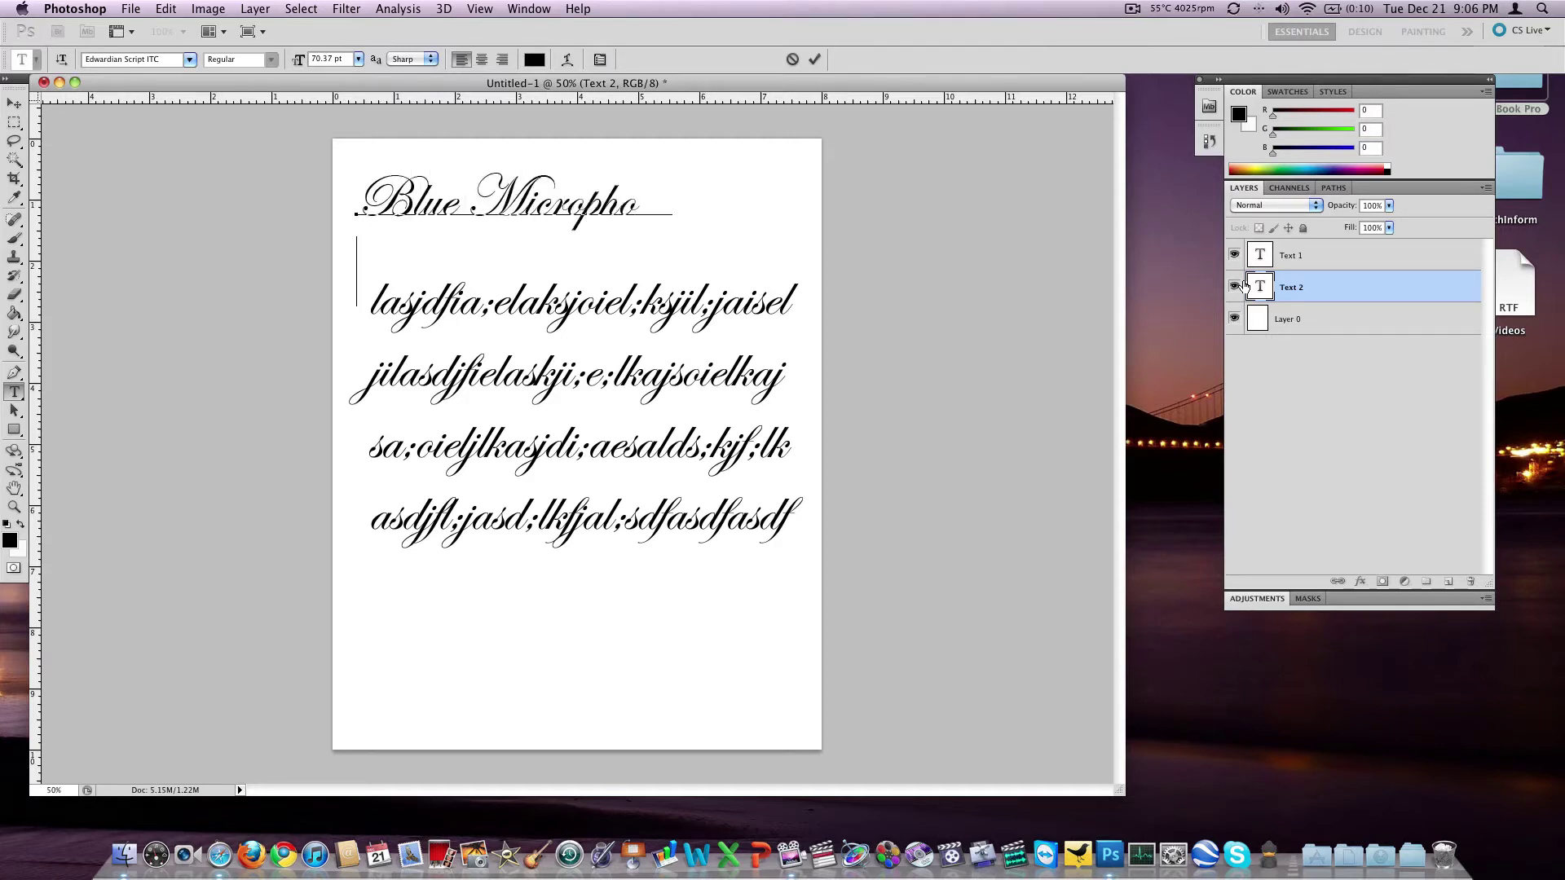
pyautogui.doubleClick(1259, 255)
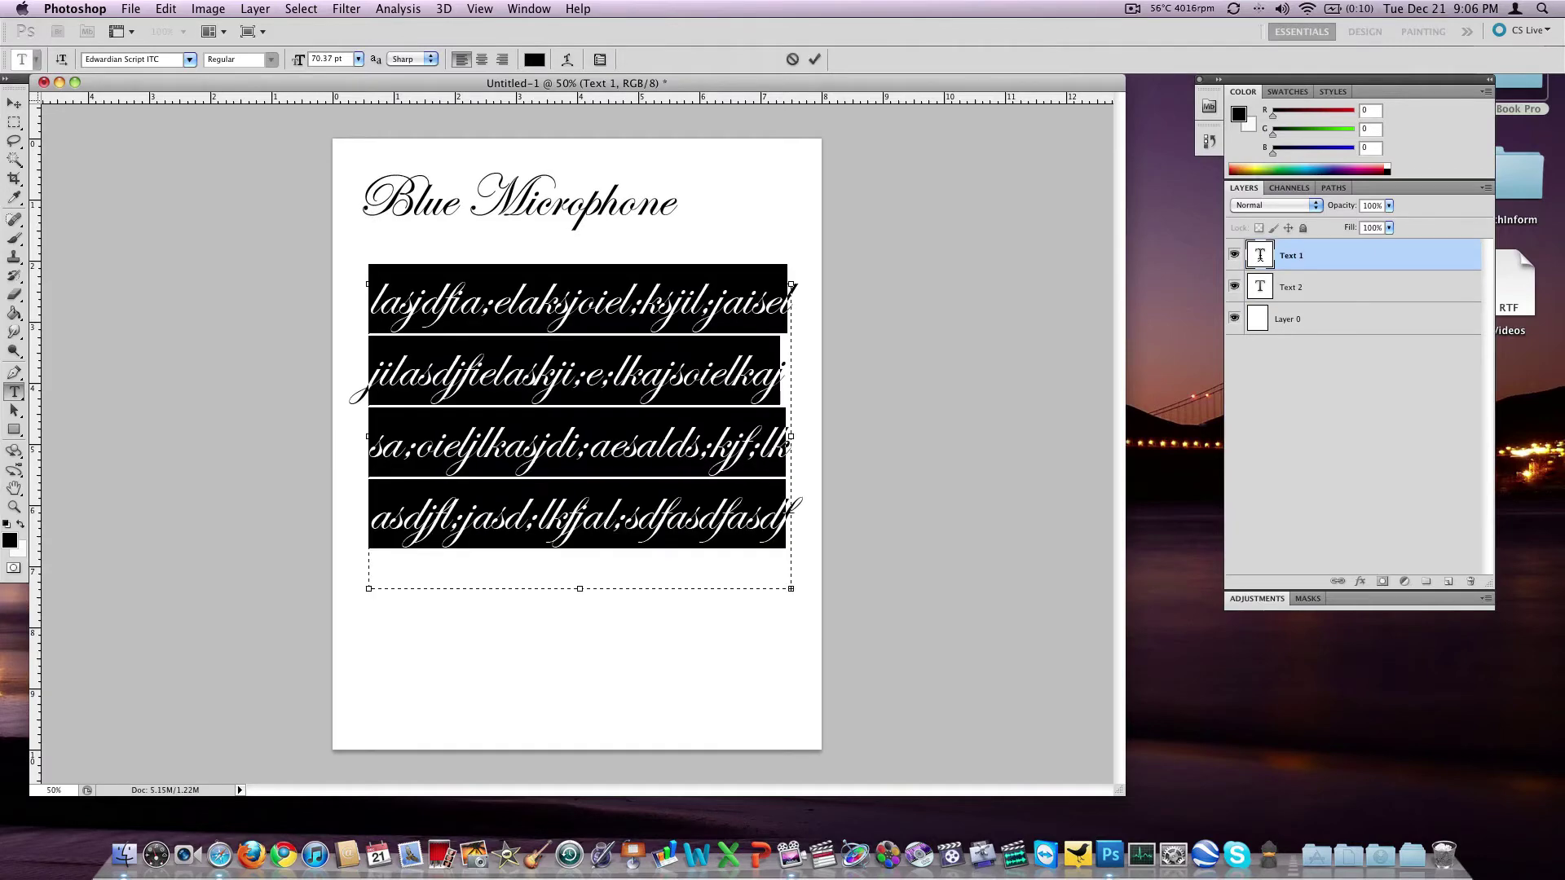
# - Type 'MacBook Pro' over the paragraph and set it in Arial
pyautogui.write('M')
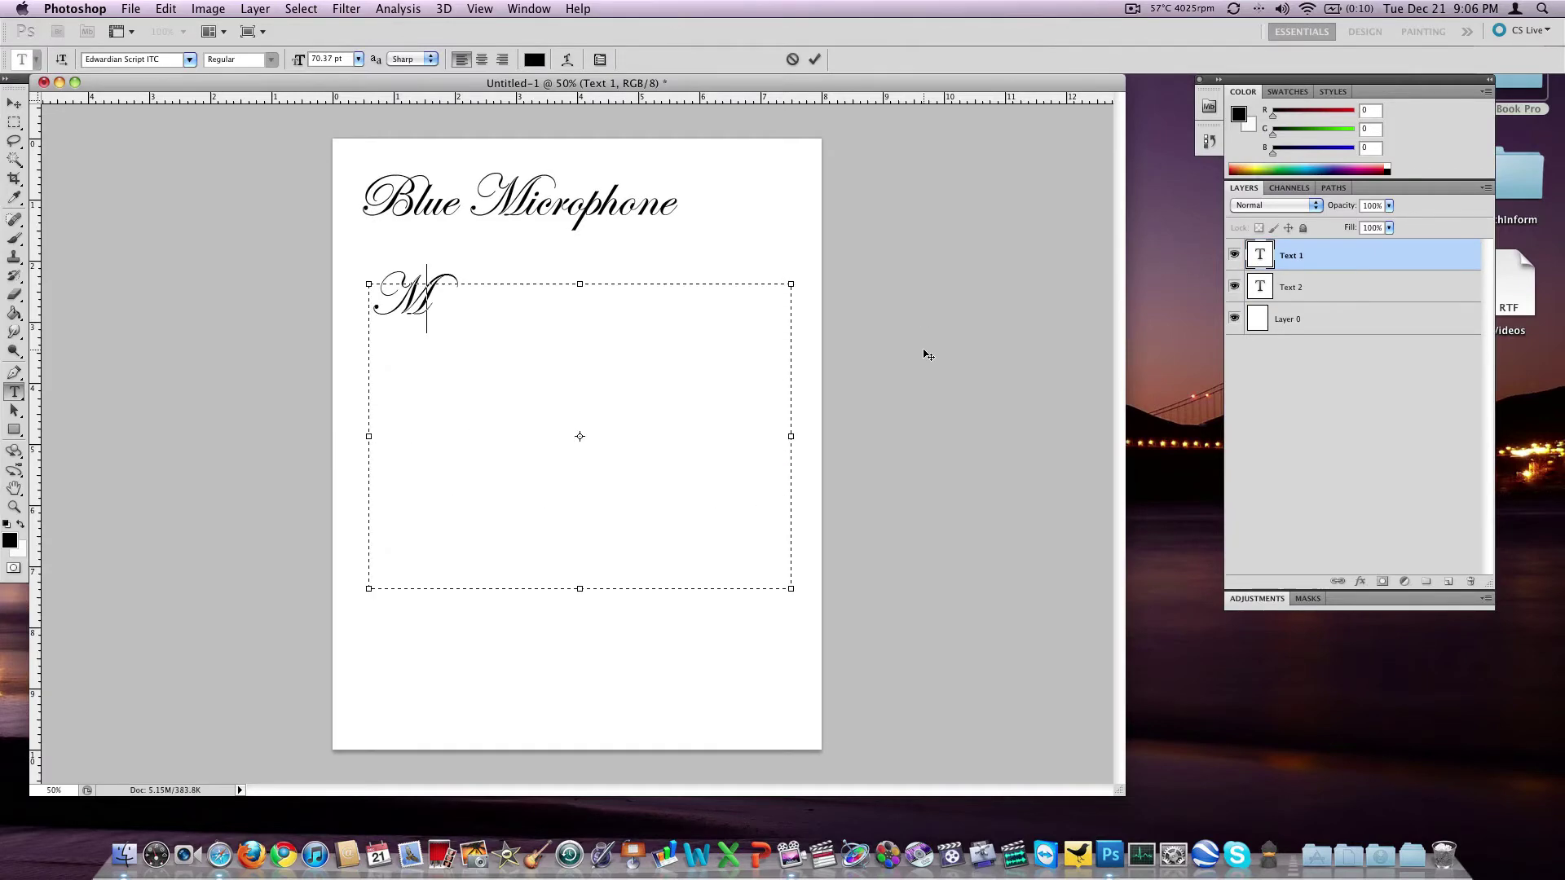
pyautogui.write('acBook Pro')
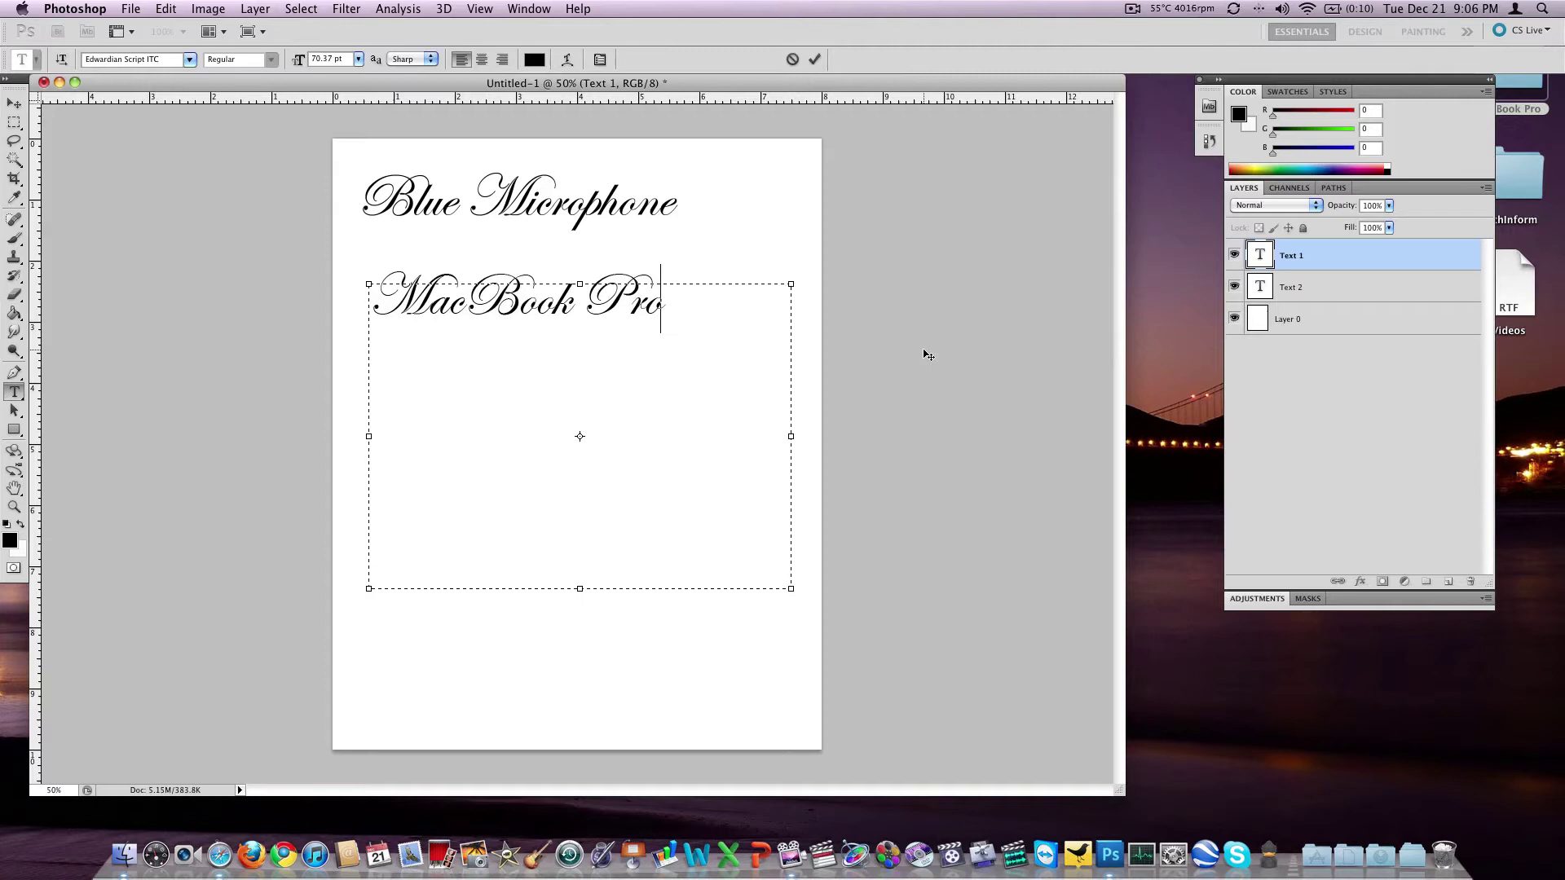
pyautogui.moveTo(699, 326); pyautogui.dragTo(377, 325)
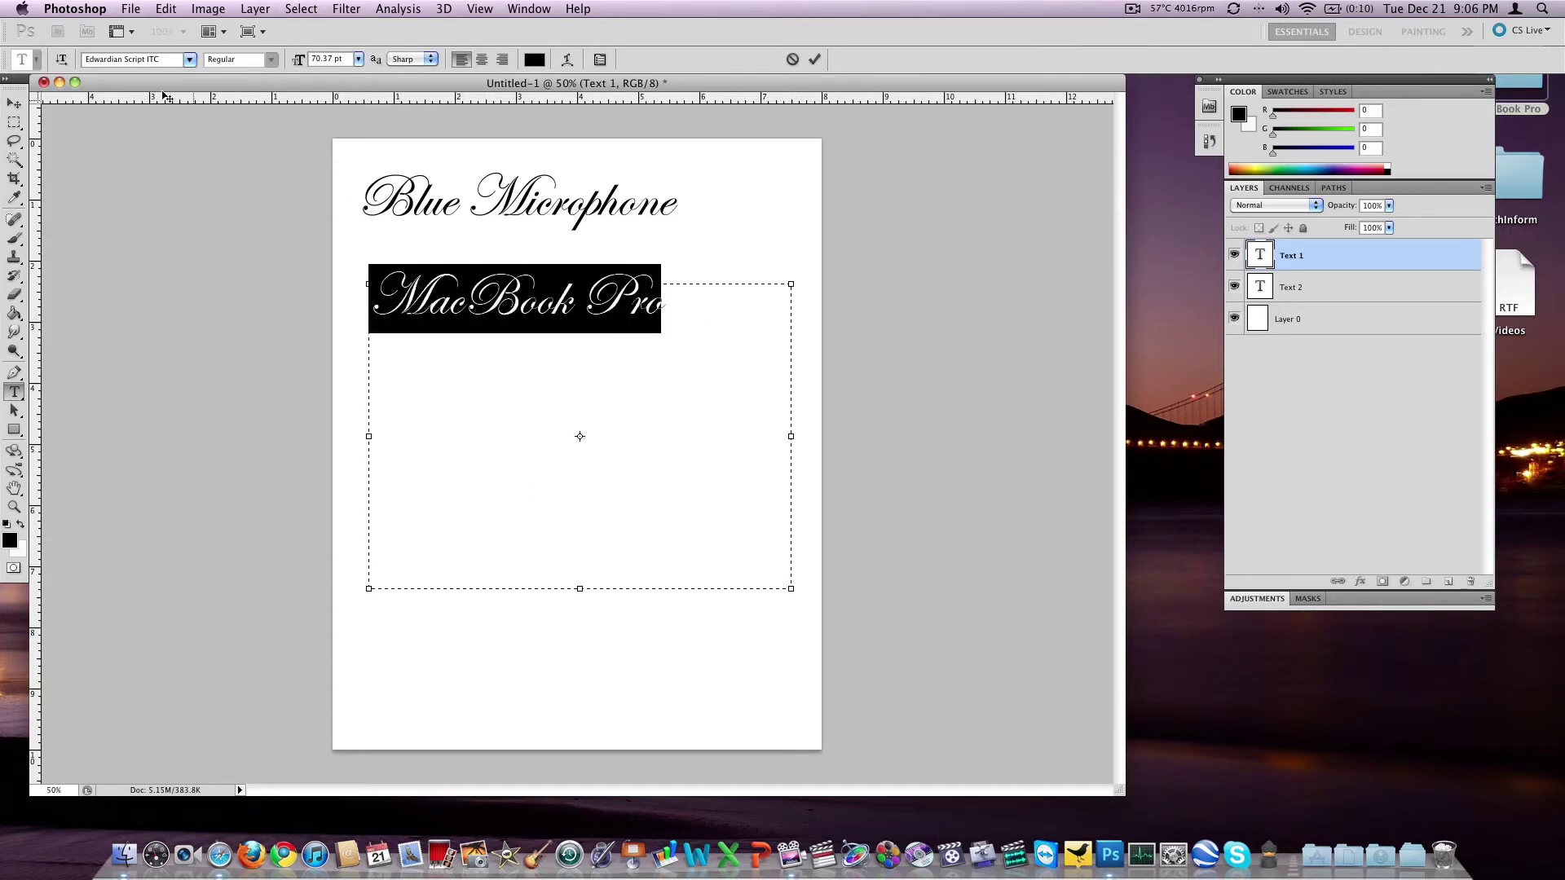
pyautogui.click(187, 63)
pyautogui.scroll(10, 248, 179)
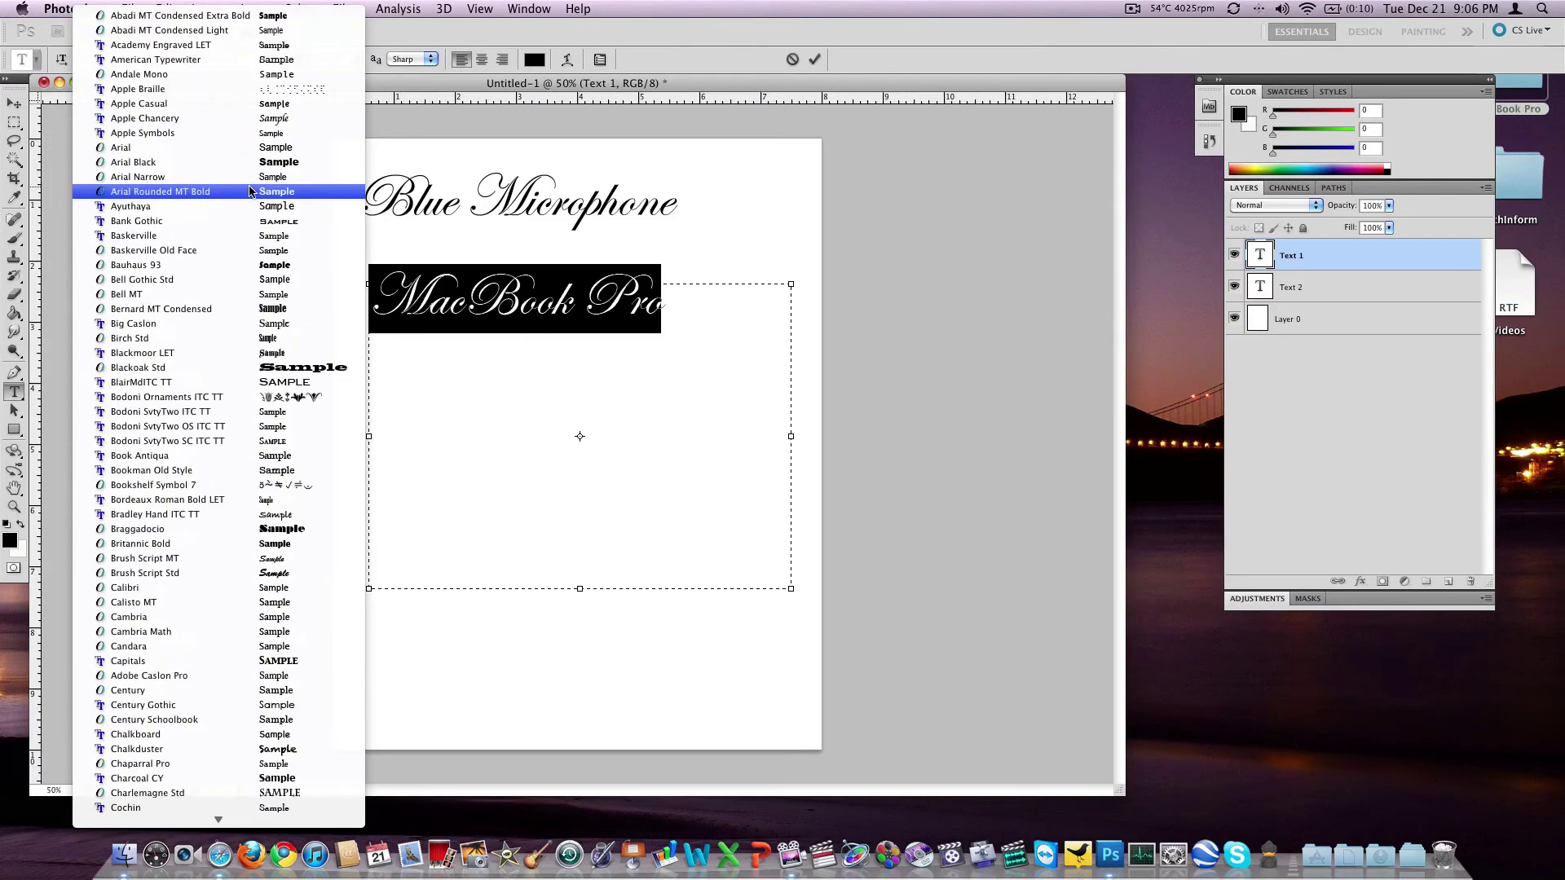
pyautogui.scroll(-6, 252, 190)
pyautogui.scroll(-15, 251, 190)
pyautogui.scroll(20, 248, 188)
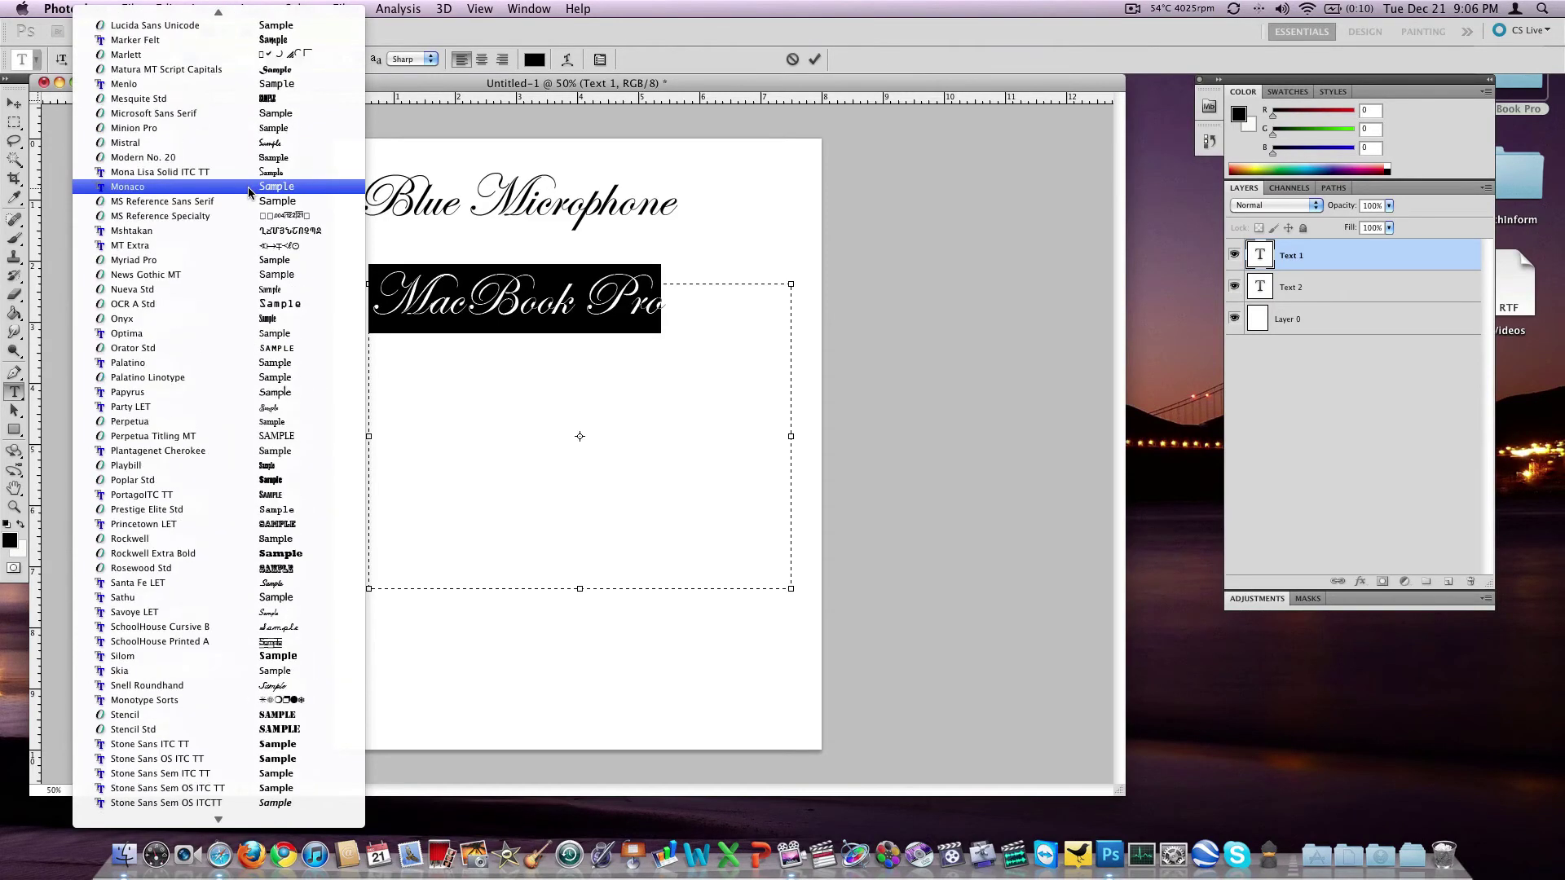
pyautogui.scroll(8, 247, 188)
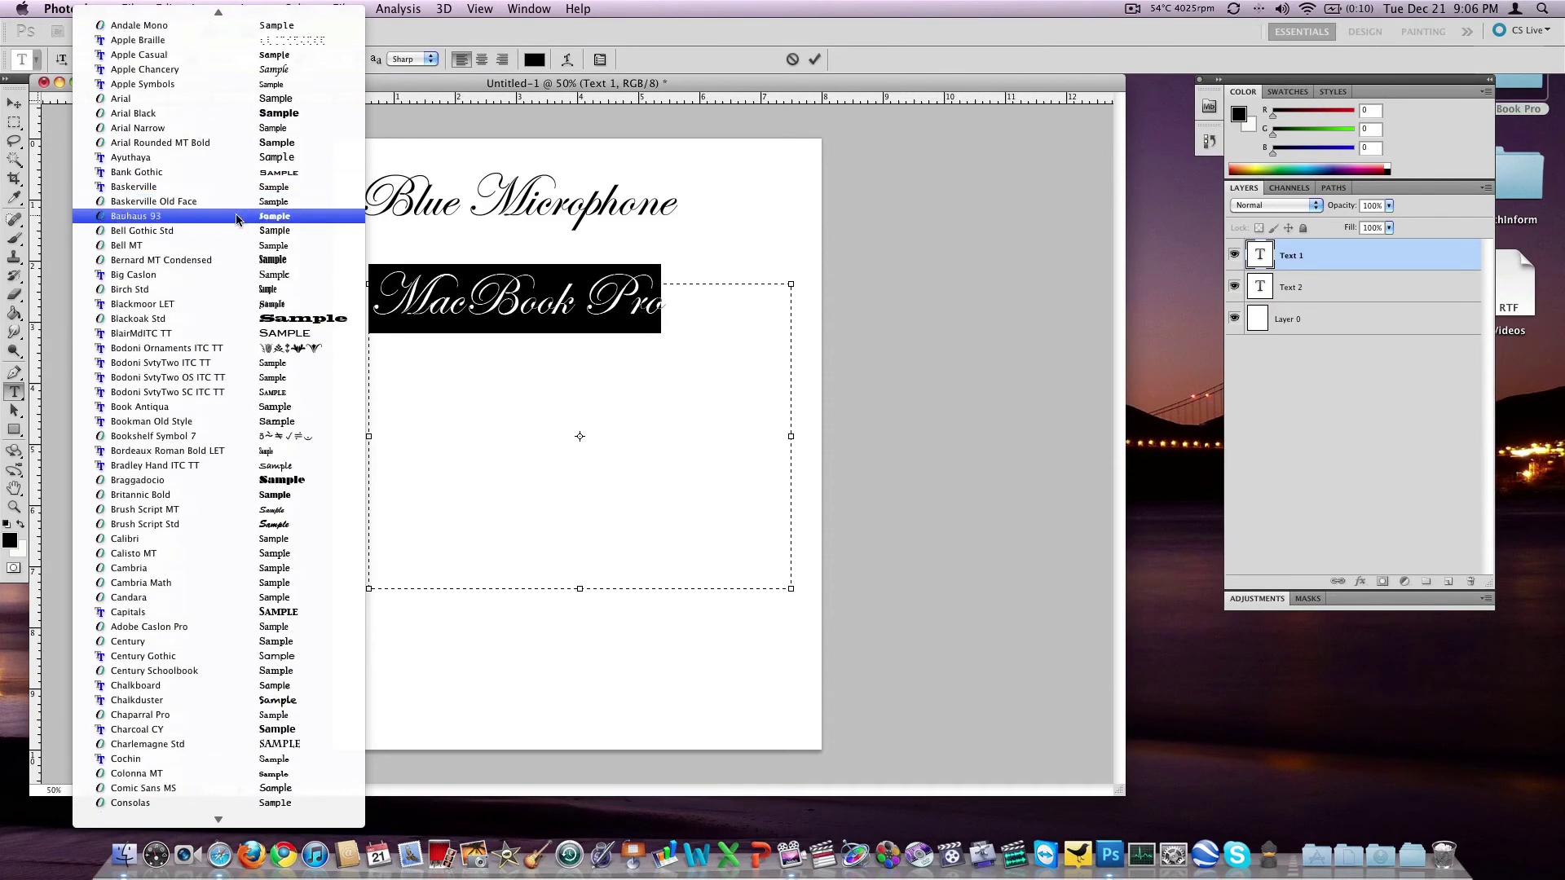
pyautogui.click(230, 99)
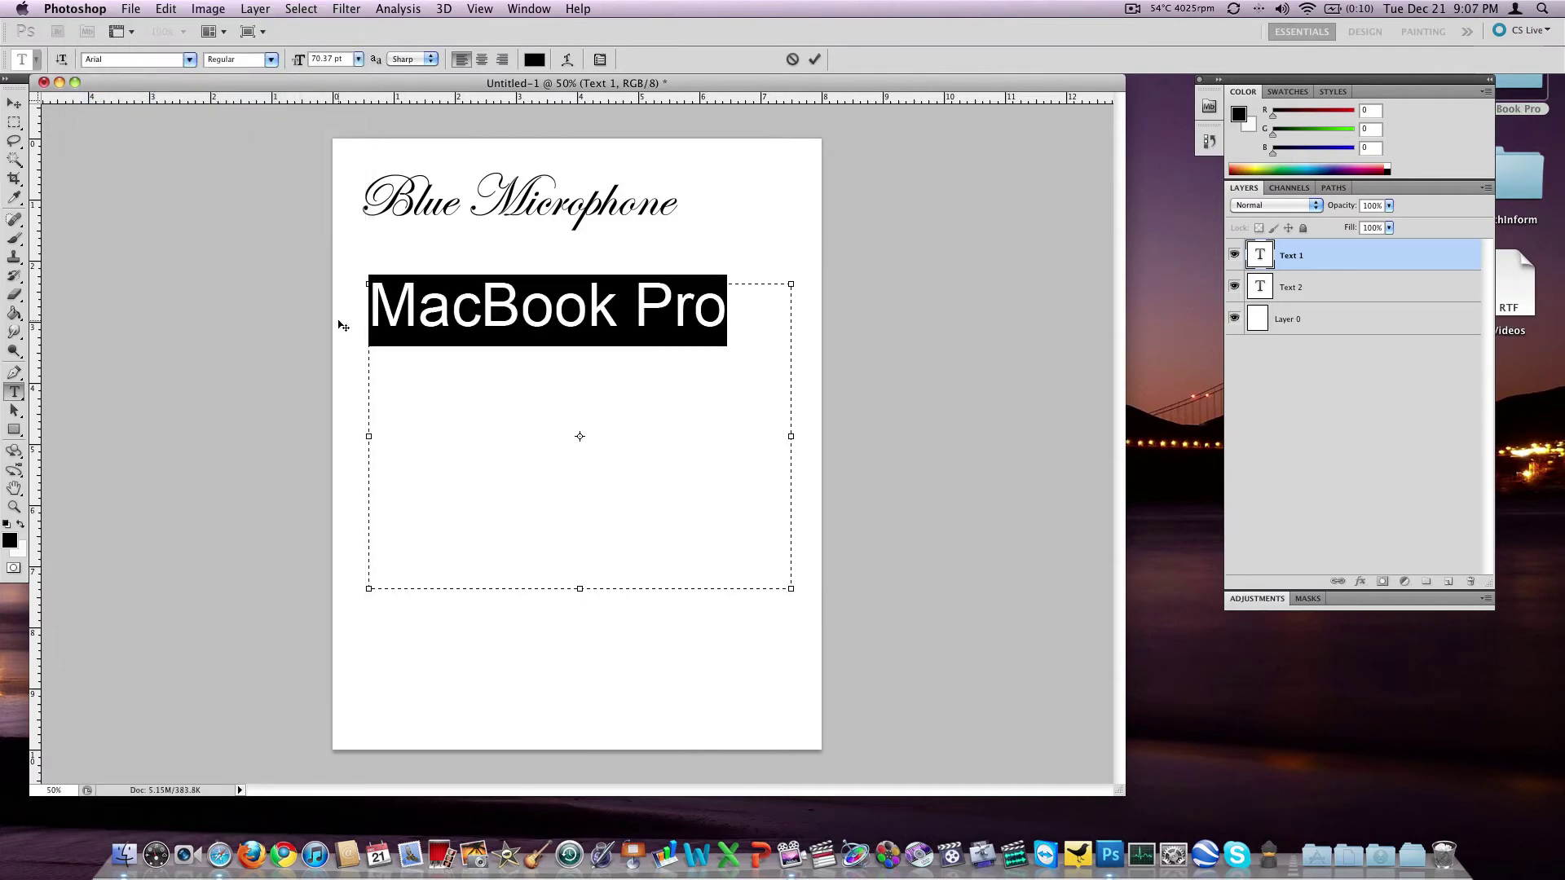
# - Shift MacBook Pro right and down, then make it Arial Bold
pyautogui.click(13, 104)
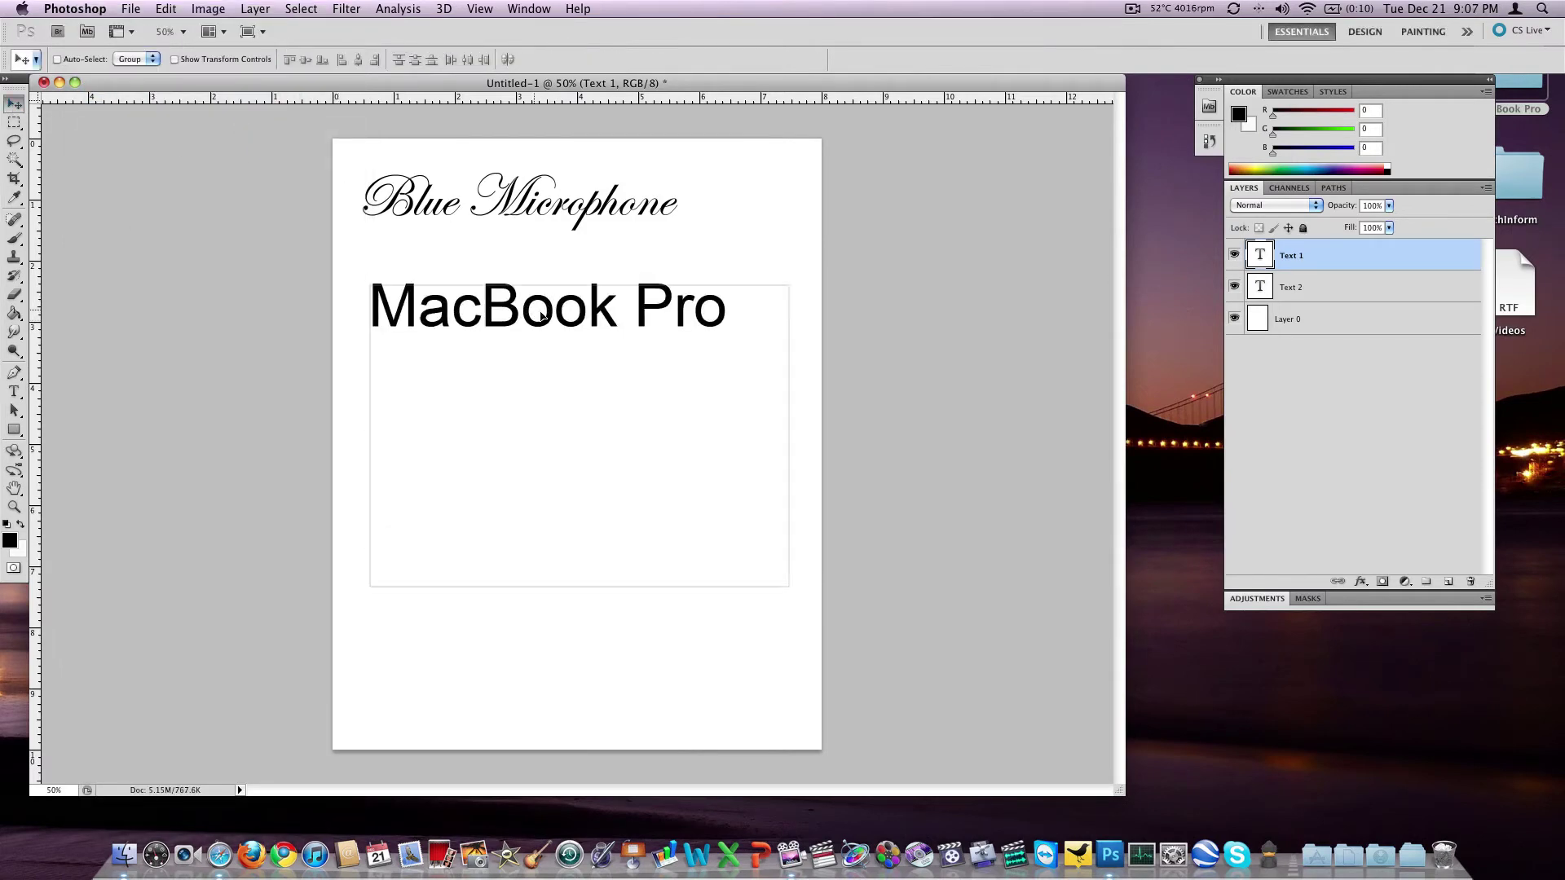
pyautogui.moveTo(553, 311); pyautogui.dragTo(597, 322)
pyautogui.doubleClick(1260, 257)
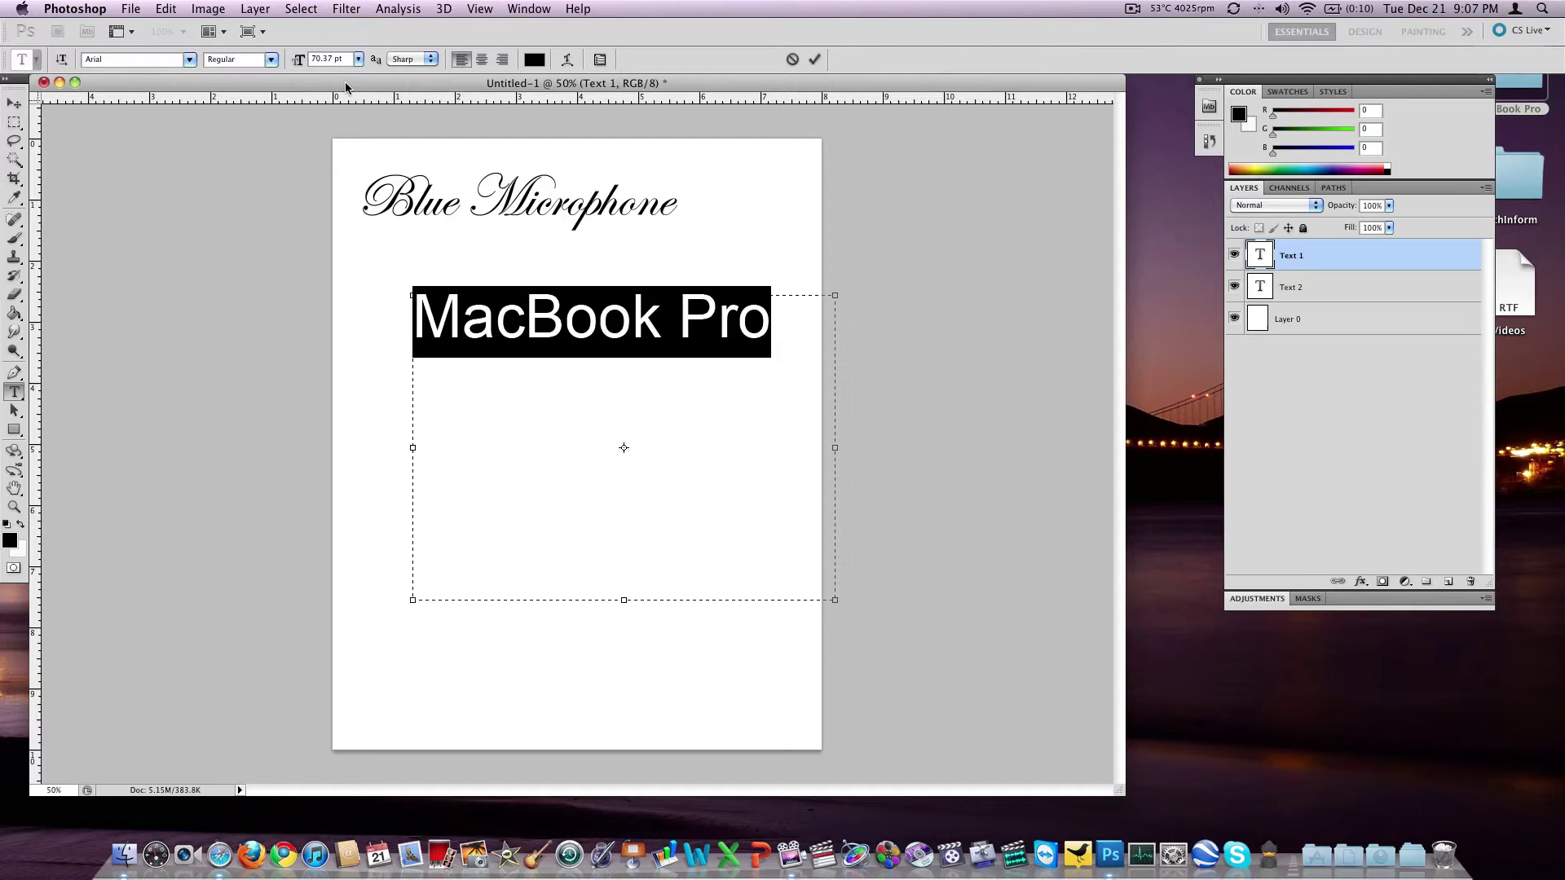
pyautogui.click(269, 64)
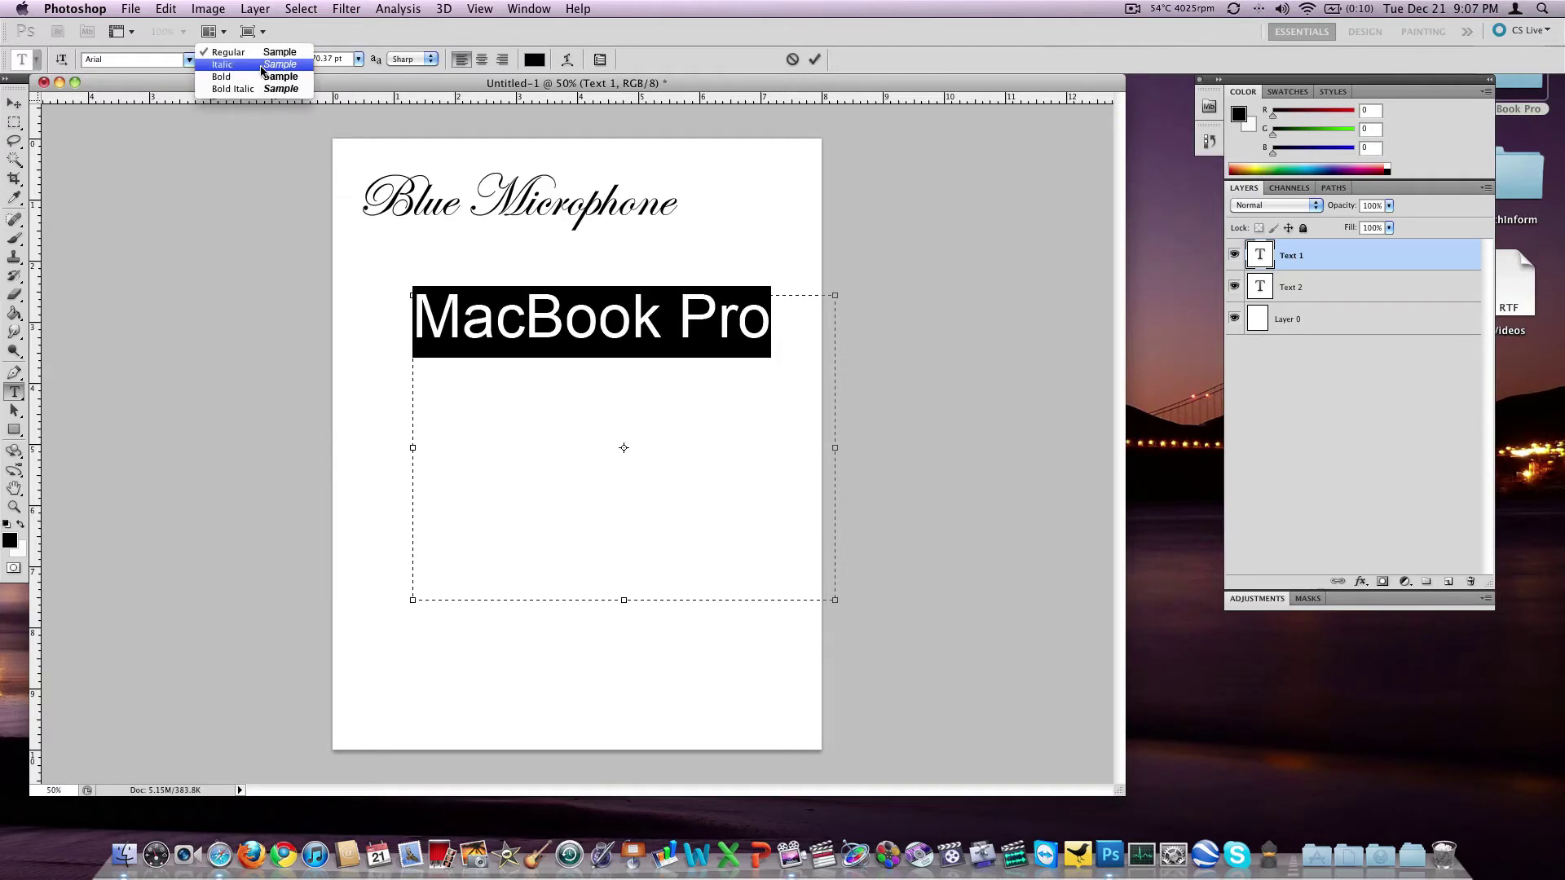
pyautogui.click(245, 76)
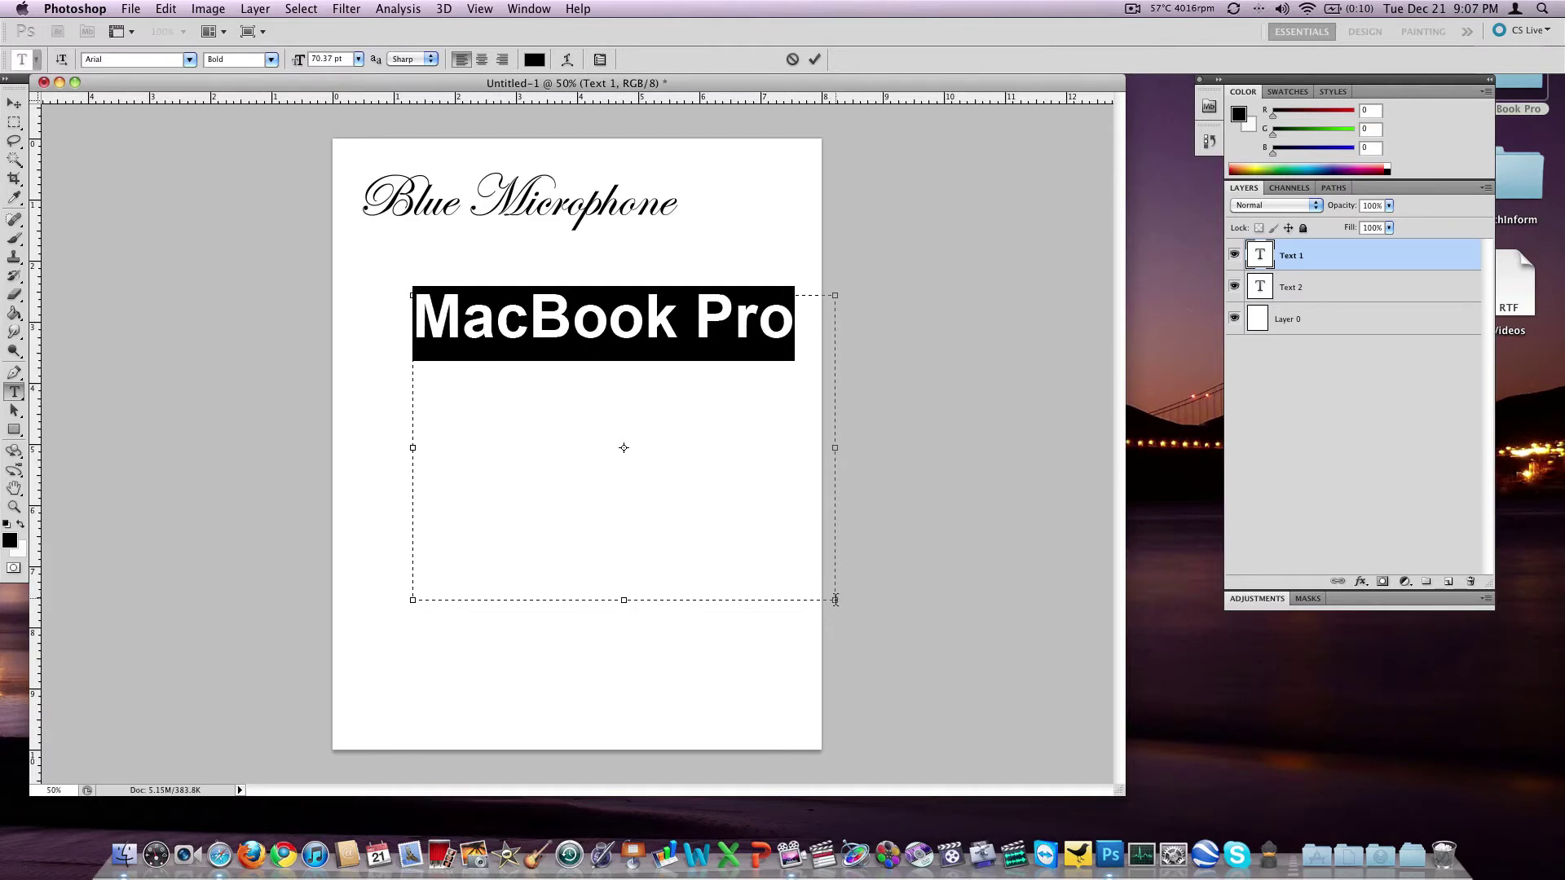
# - Narrow the text box and set MacBook Pro to 48.37 pt
pyautogui.moveTo(835, 600); pyautogui.dragTo(788, 526)
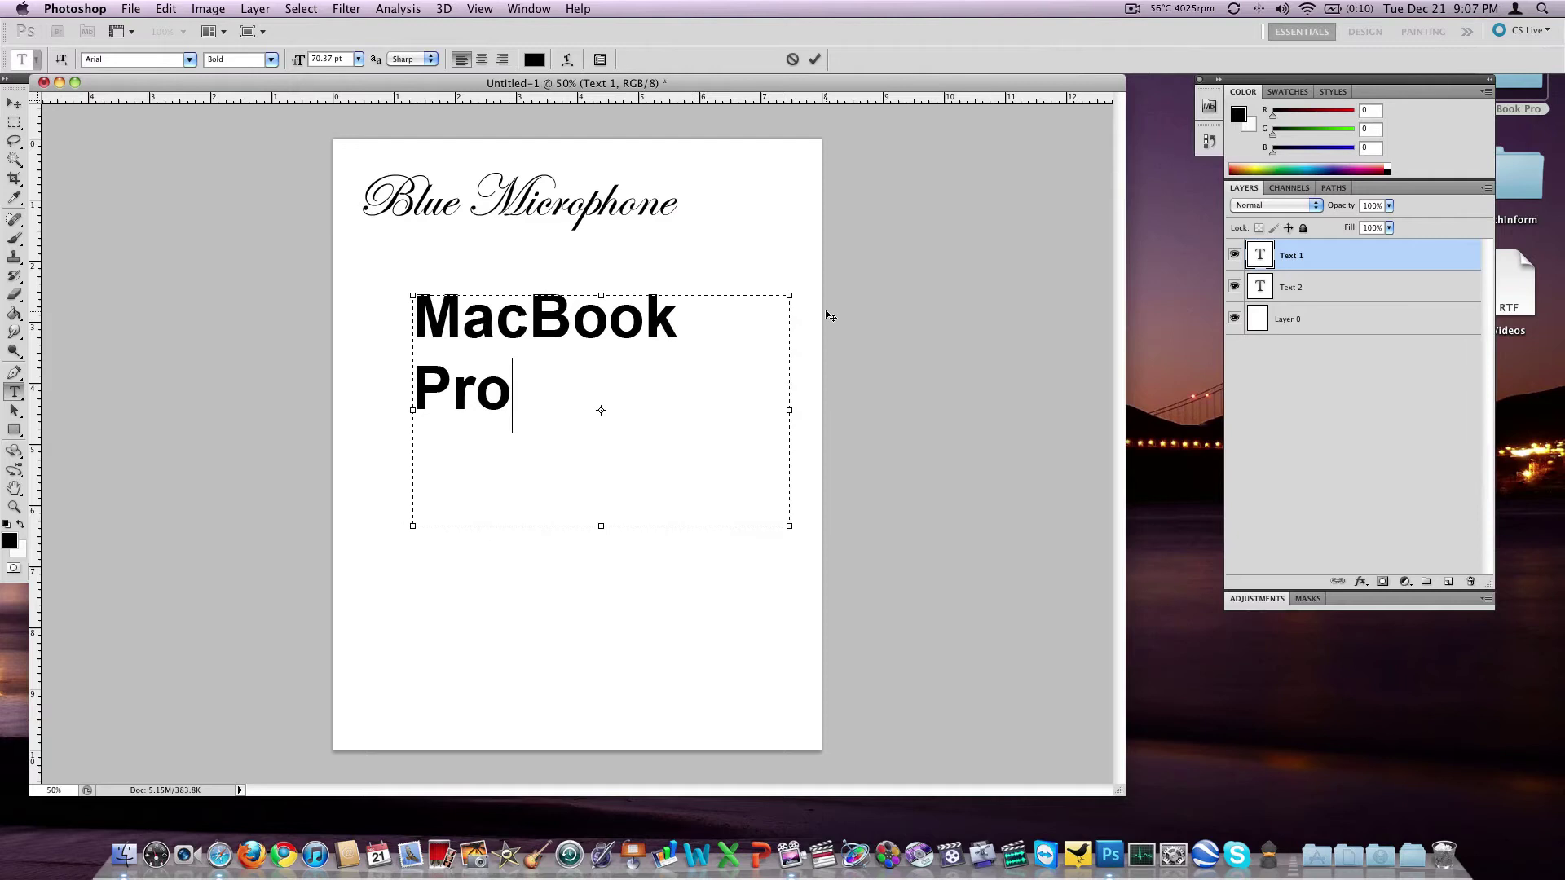
pyautogui.click(335, 59)
pyautogui.write('48')
pyautogui.moveTo(617, 513); pyautogui.dragTo(360, 269)
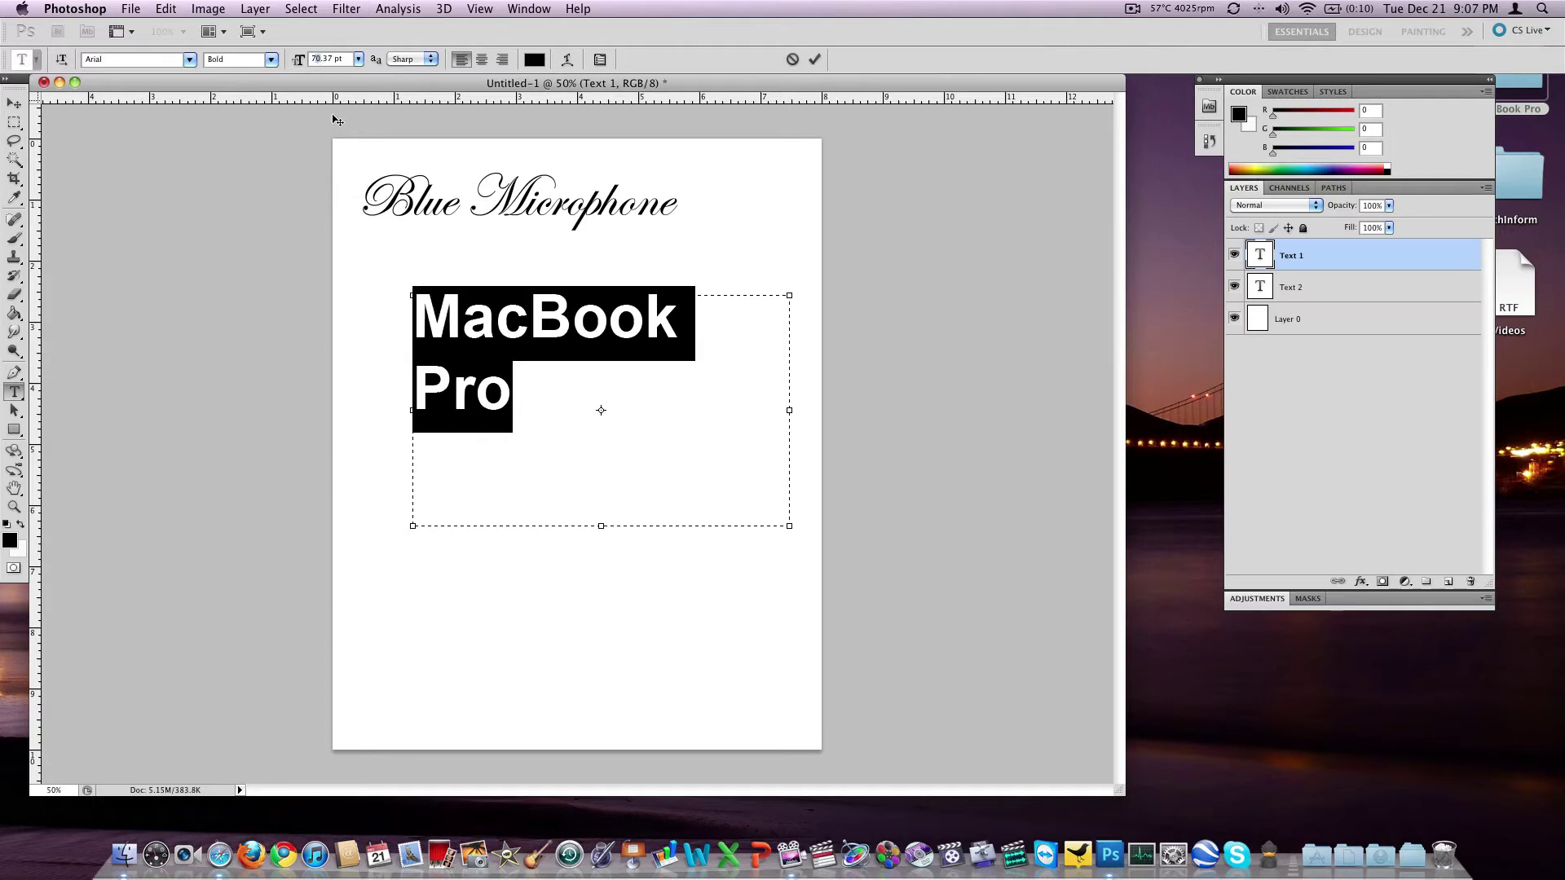
pyautogui.write('48')
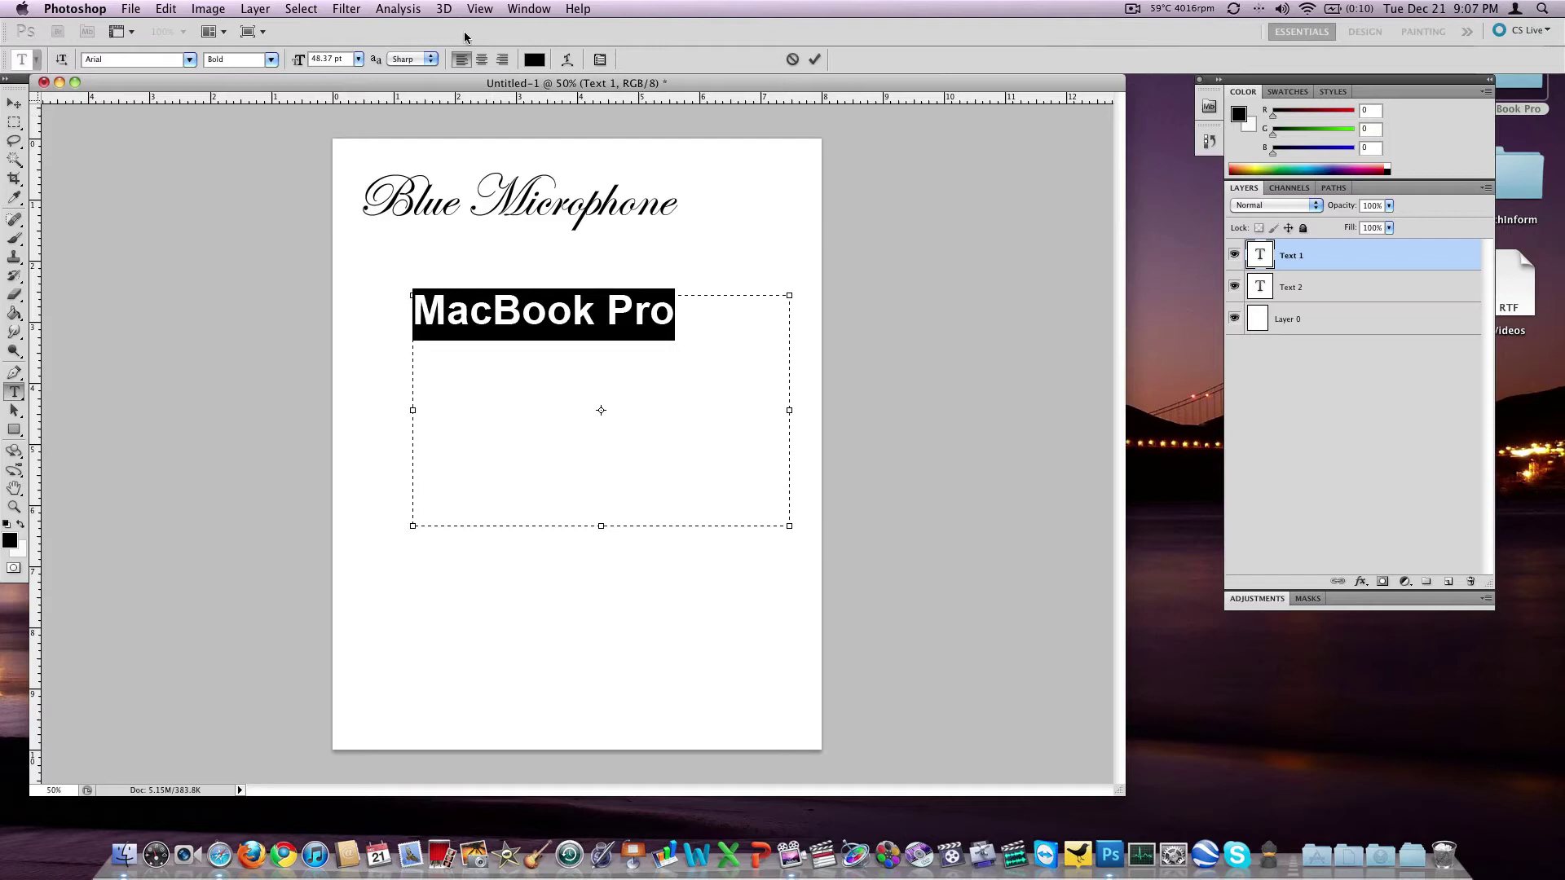
# - Centre MacBook Pro, colour it bright blue, and move it slightly left and down
pyautogui.click(481, 61)
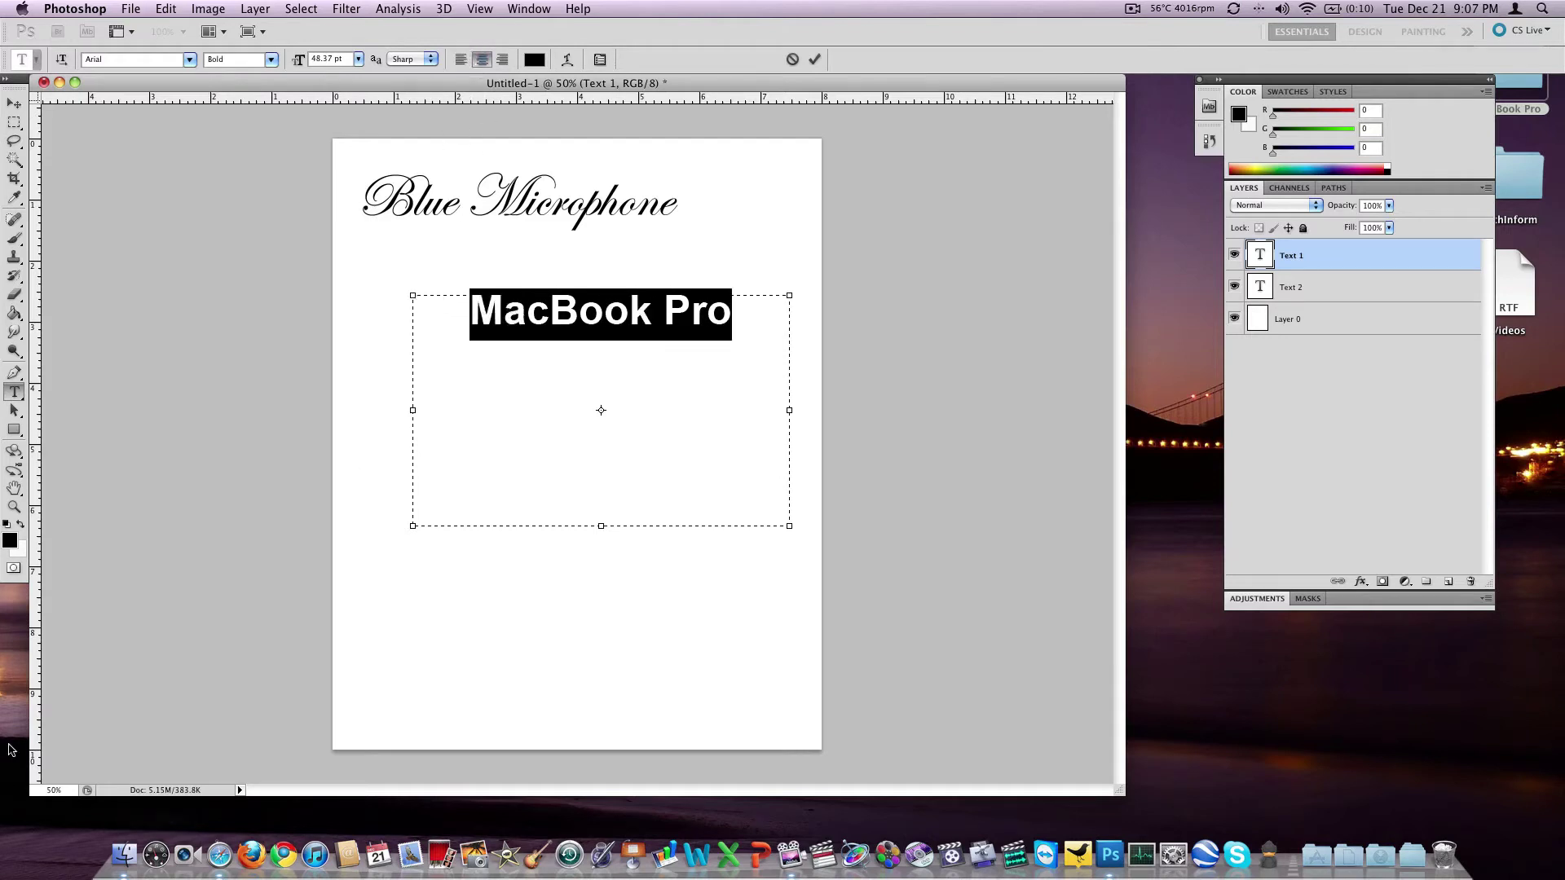
pyautogui.click(11, 541)
pyautogui.moveTo(825, 386); pyautogui.dragTo(825, 352)
pyautogui.click(798, 290)
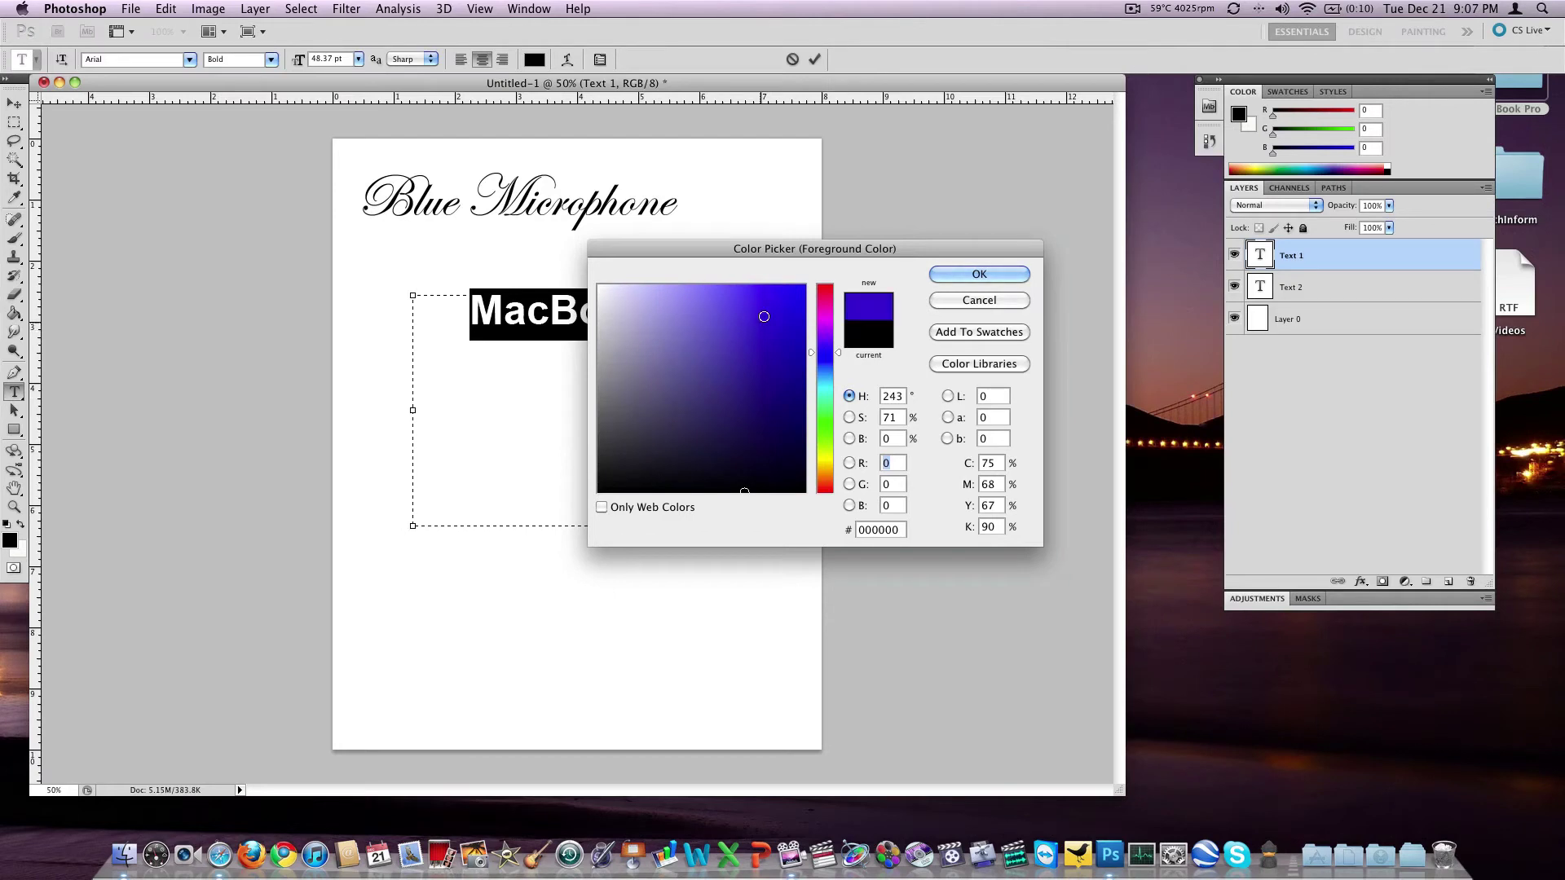
pyautogui.click(979, 274)
pyautogui.click(14, 103)
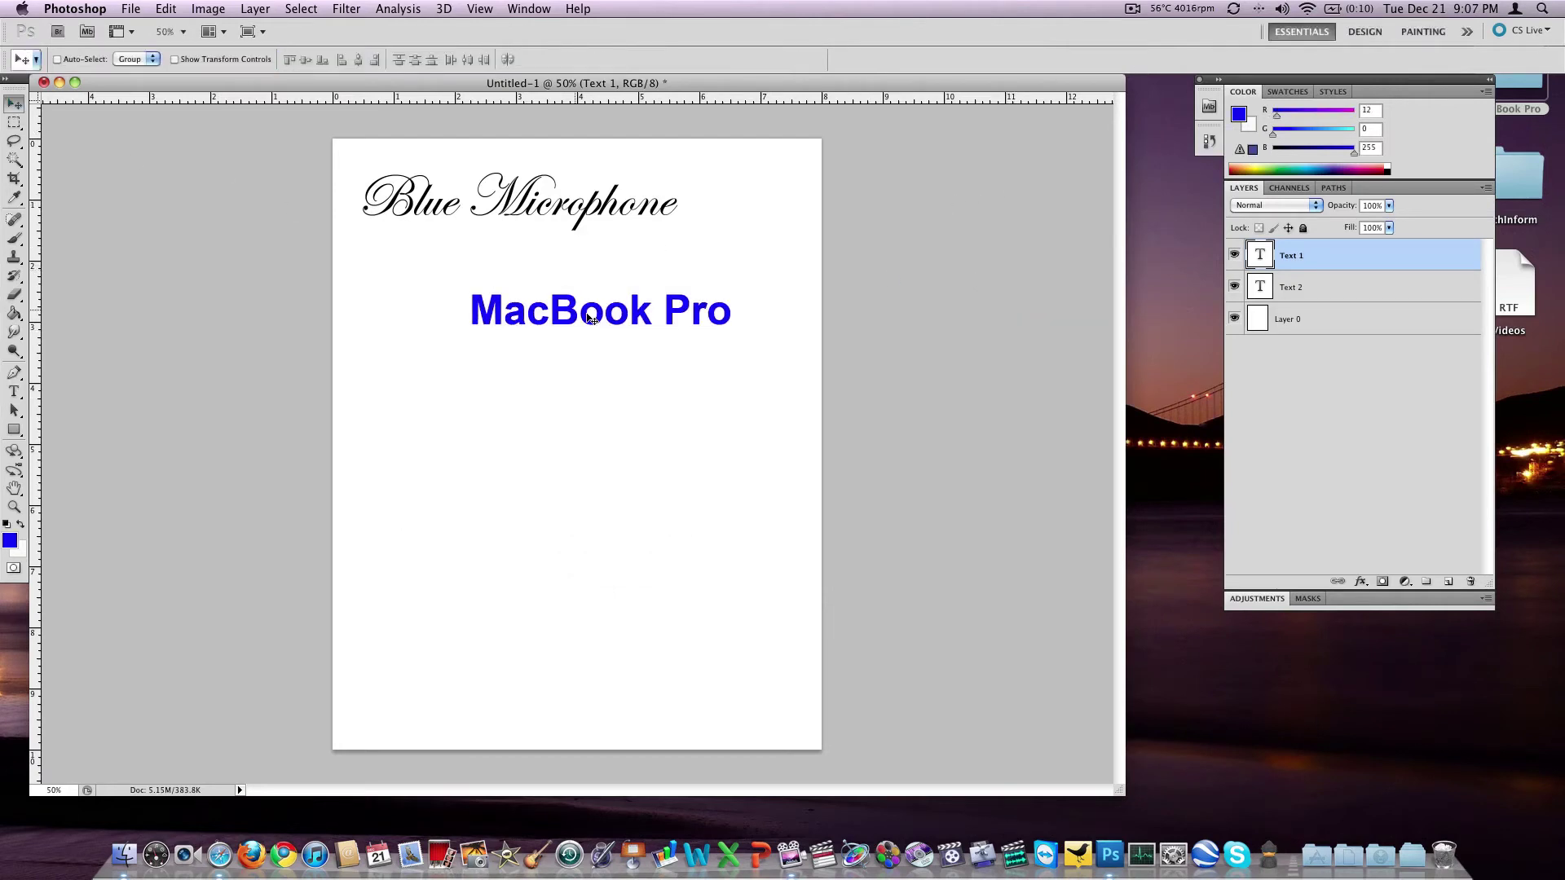
pyautogui.moveTo(643, 324); pyautogui.dragTo(611, 333)
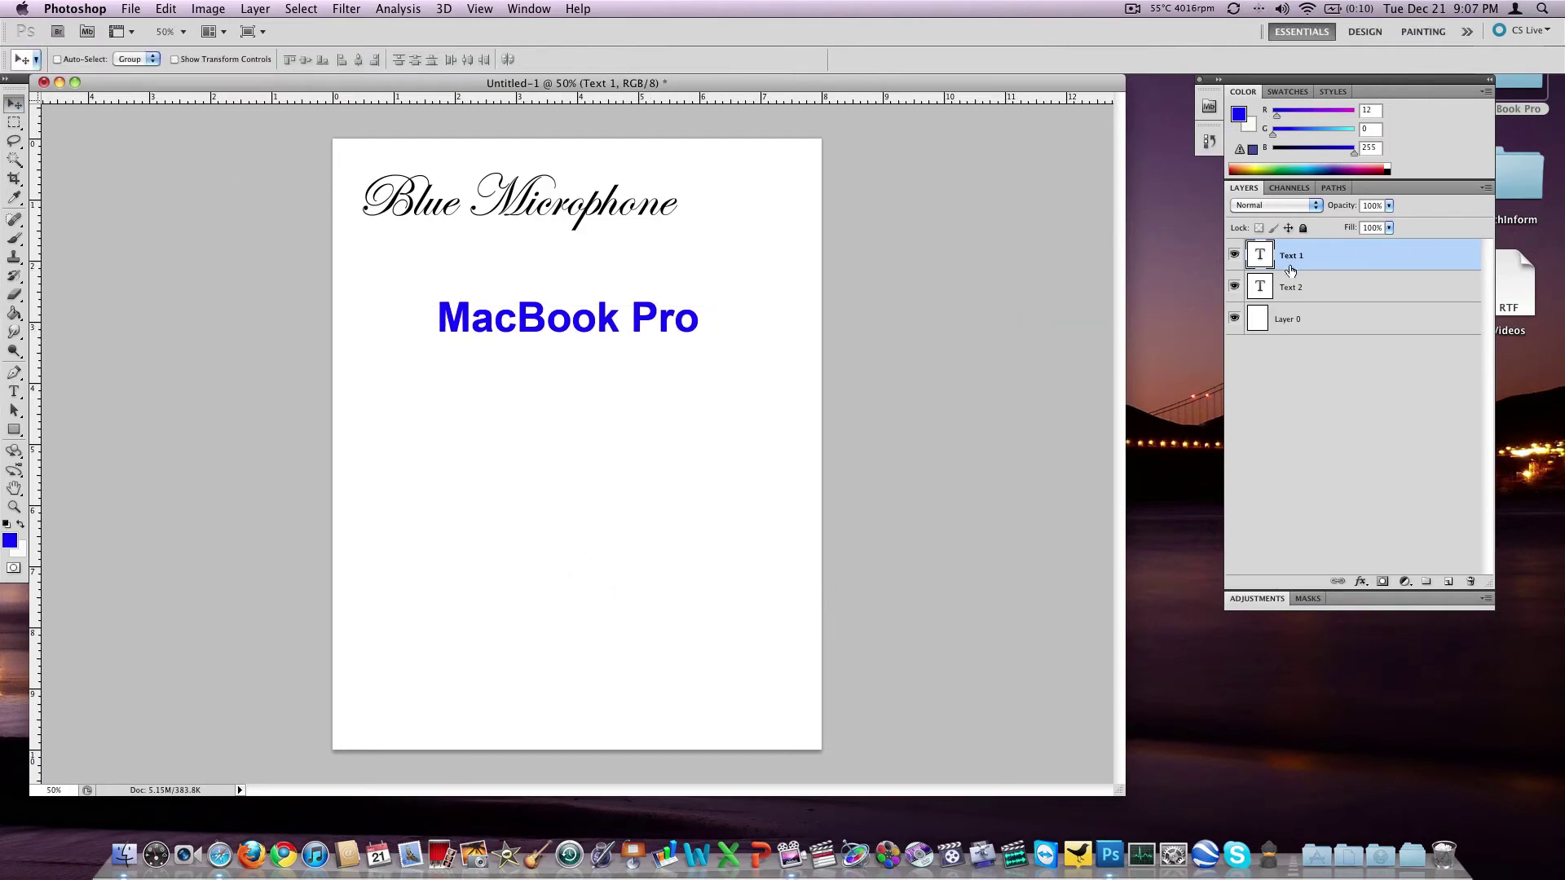
# - Make Blue Microphone grey 909090 in Handwriting - Dakota and nudge it down-left
pyautogui.doubleClick(1263, 286)
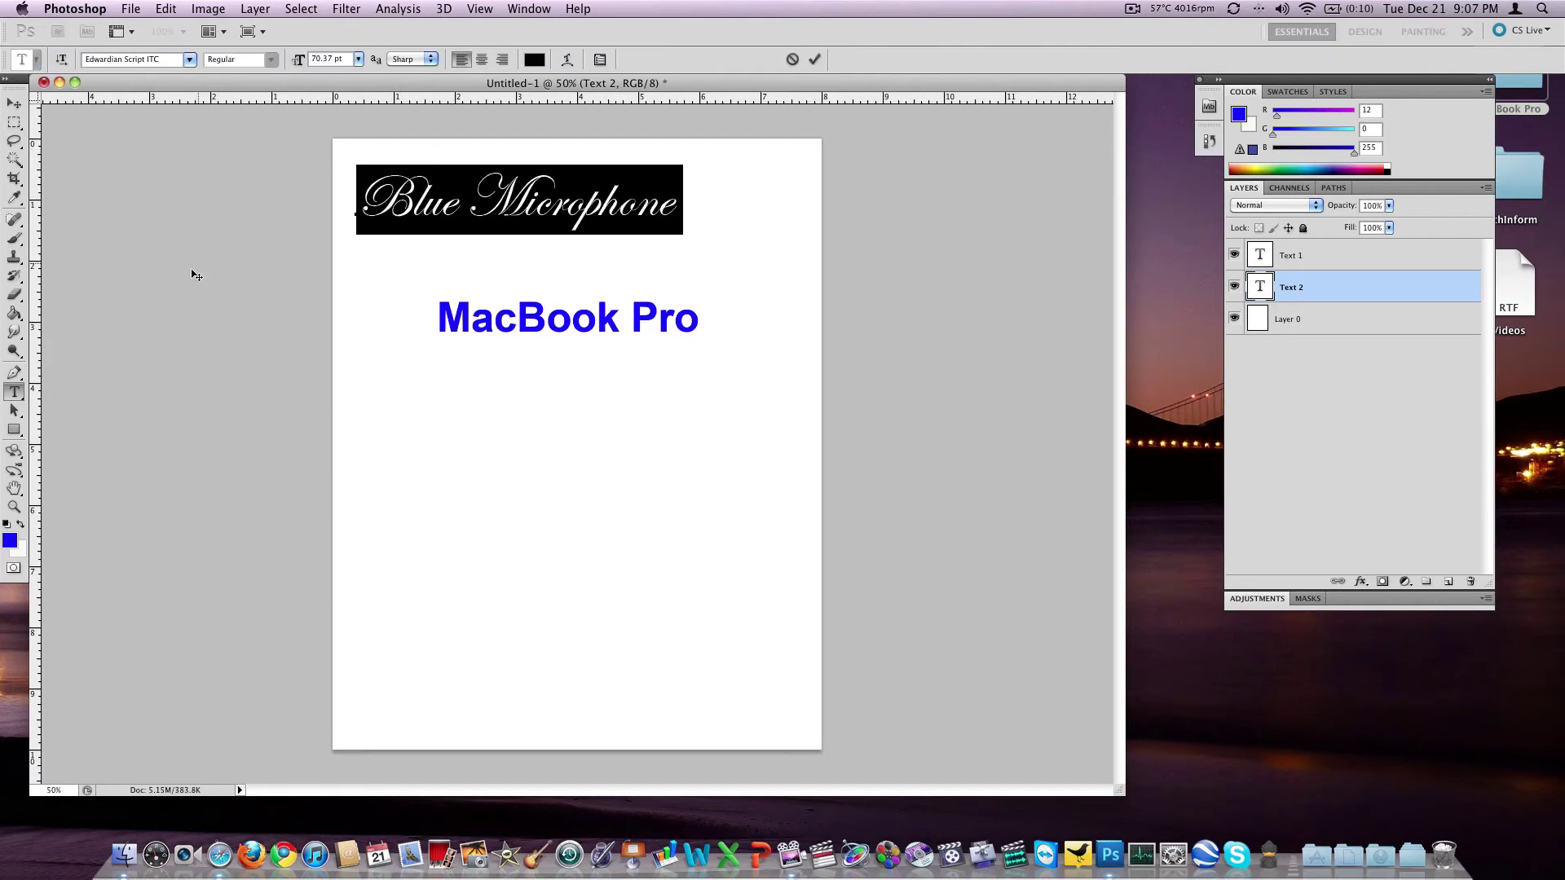
pyautogui.click(9, 549)
pyautogui.moveTo(625, 438); pyautogui.dragTo(580, 366)
pyautogui.click(979, 274)
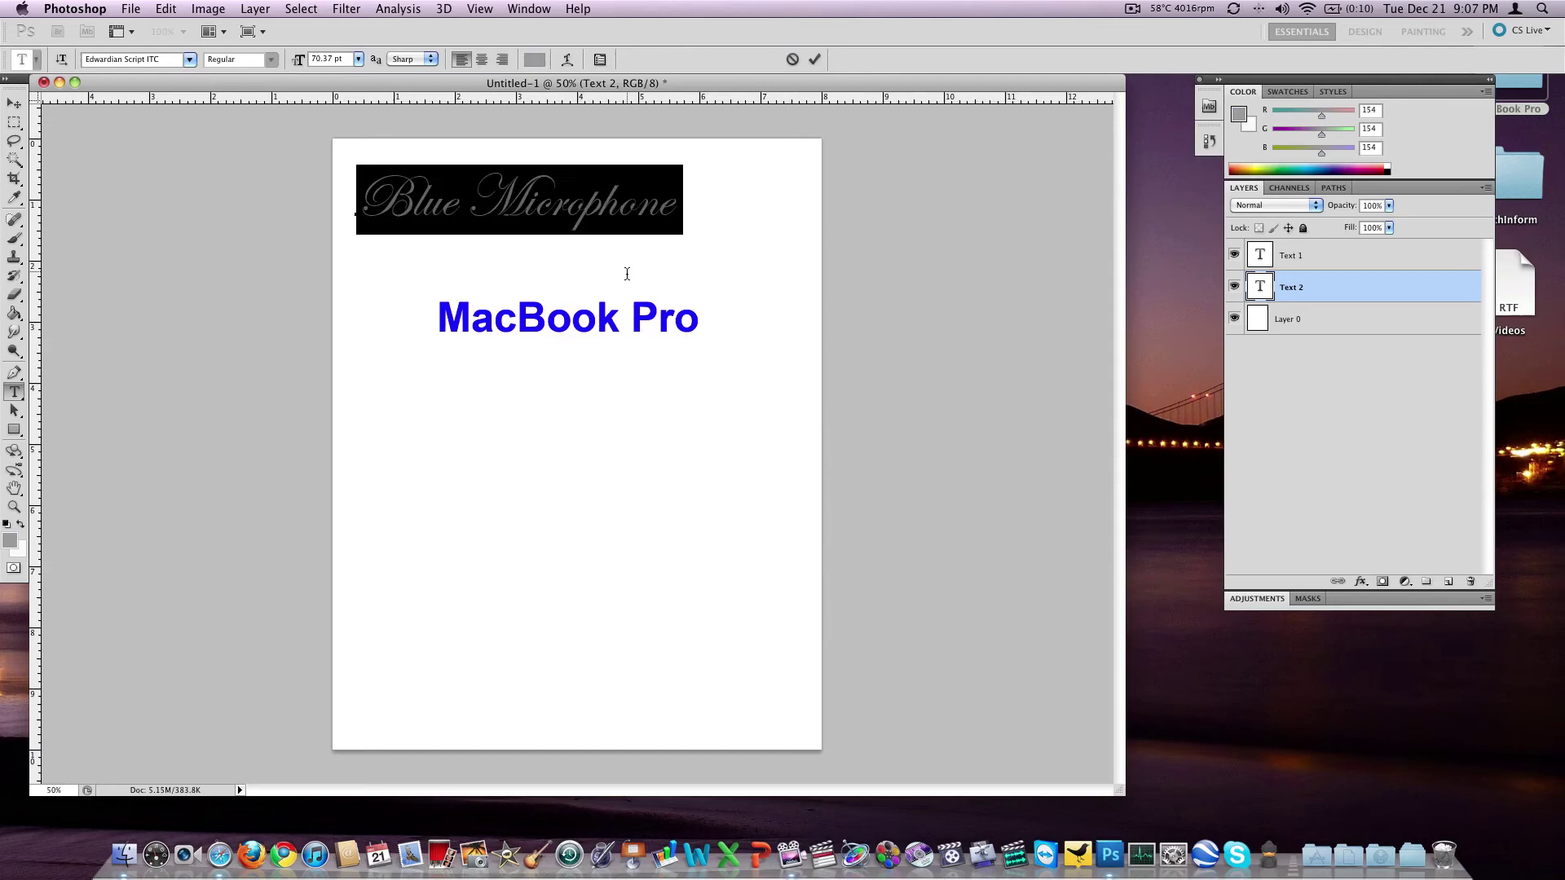
pyautogui.click(188, 60)
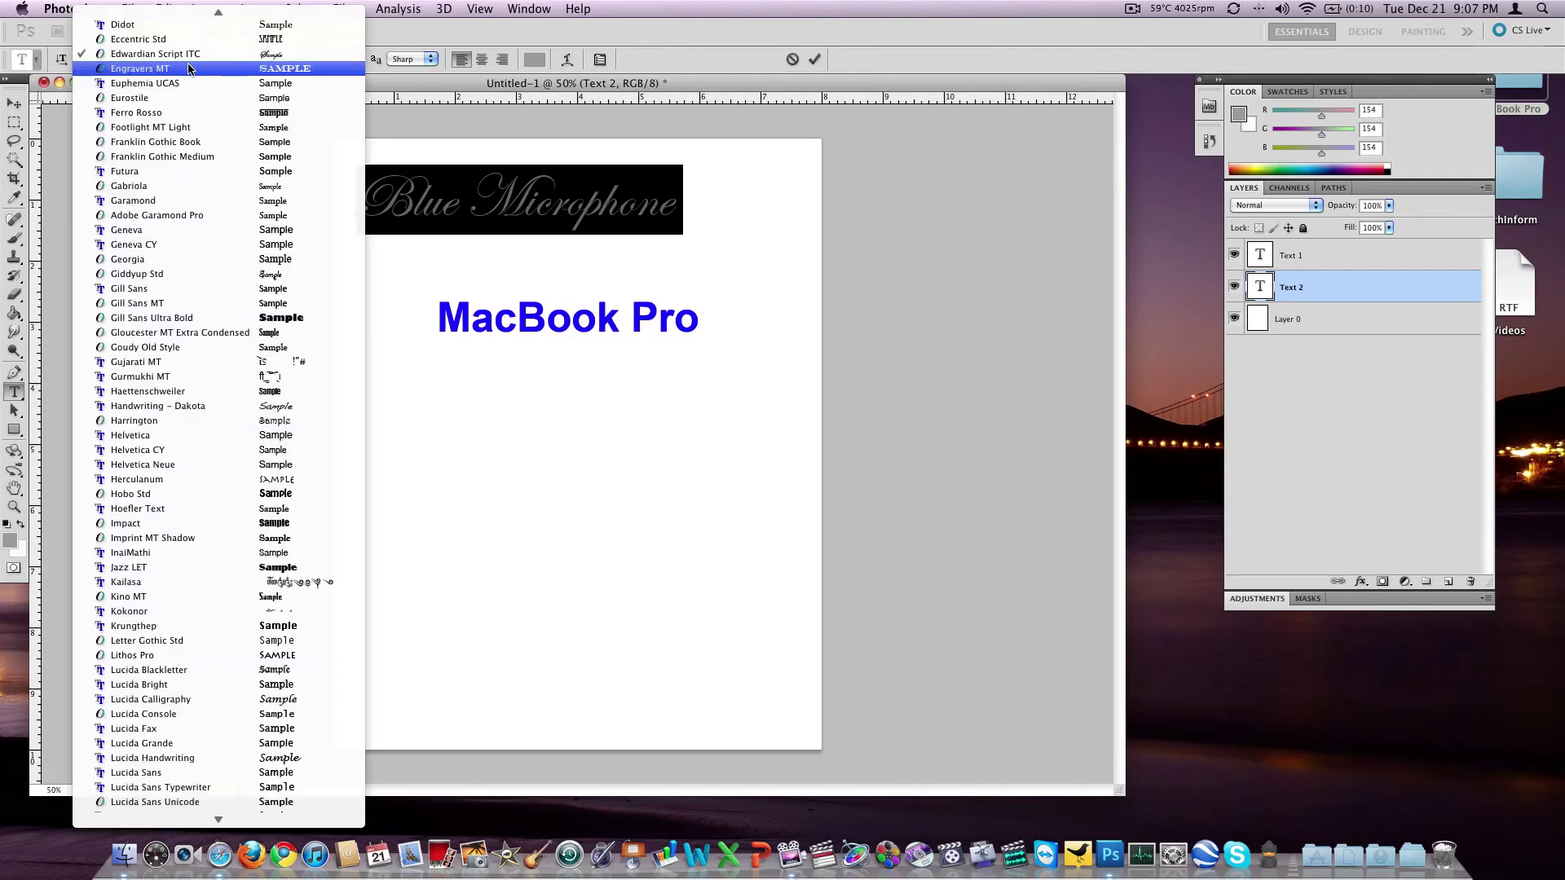
pyautogui.click(164, 408)
pyautogui.click(14, 103)
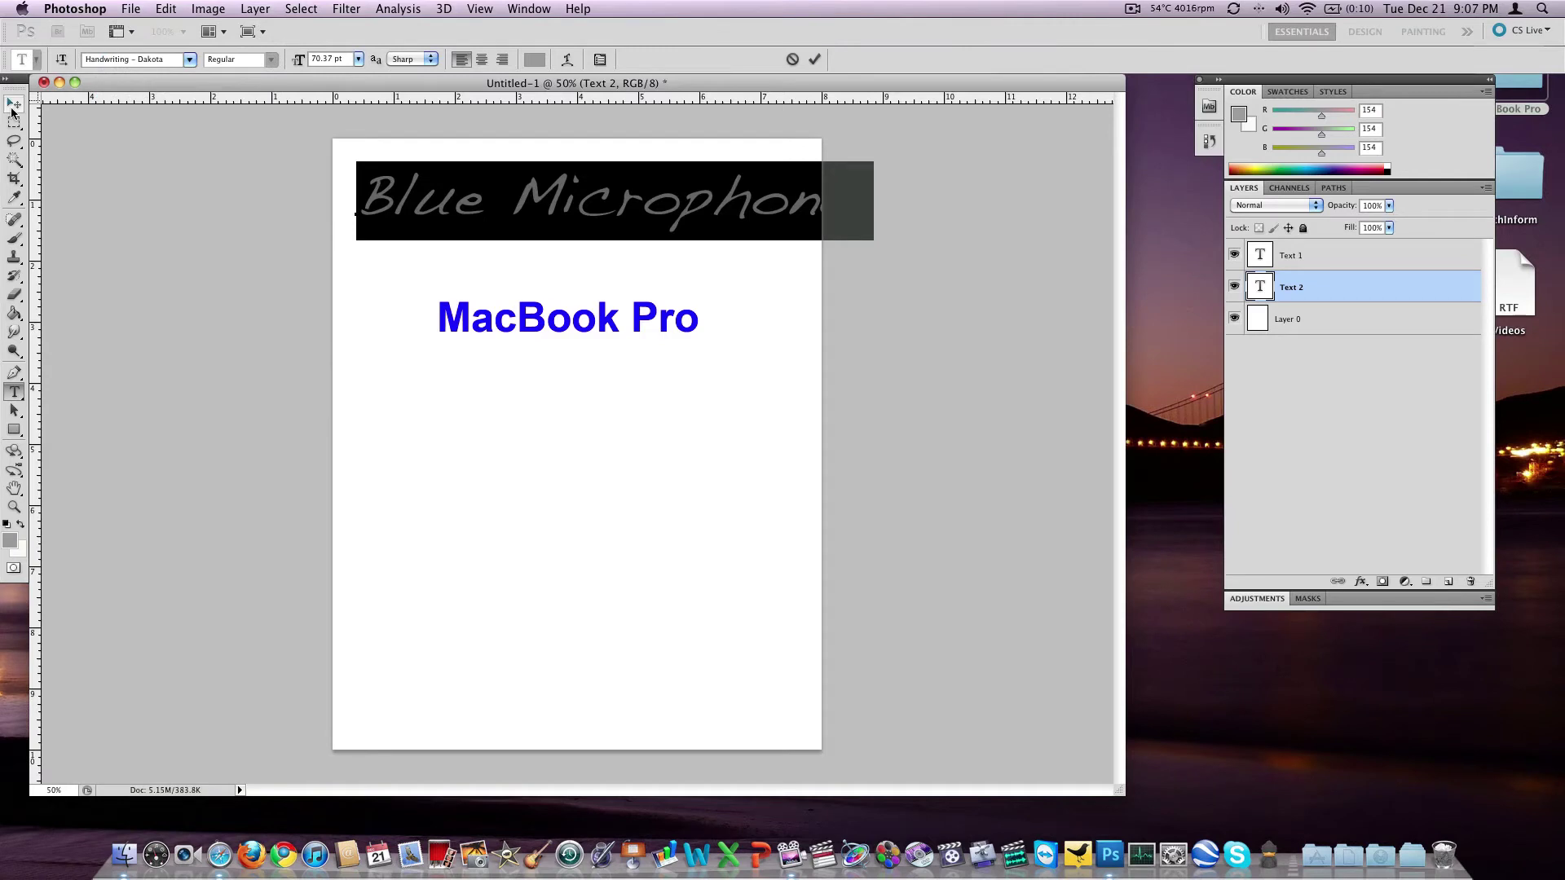
pyautogui.moveTo(691, 205); pyautogui.dragTo(669, 222)
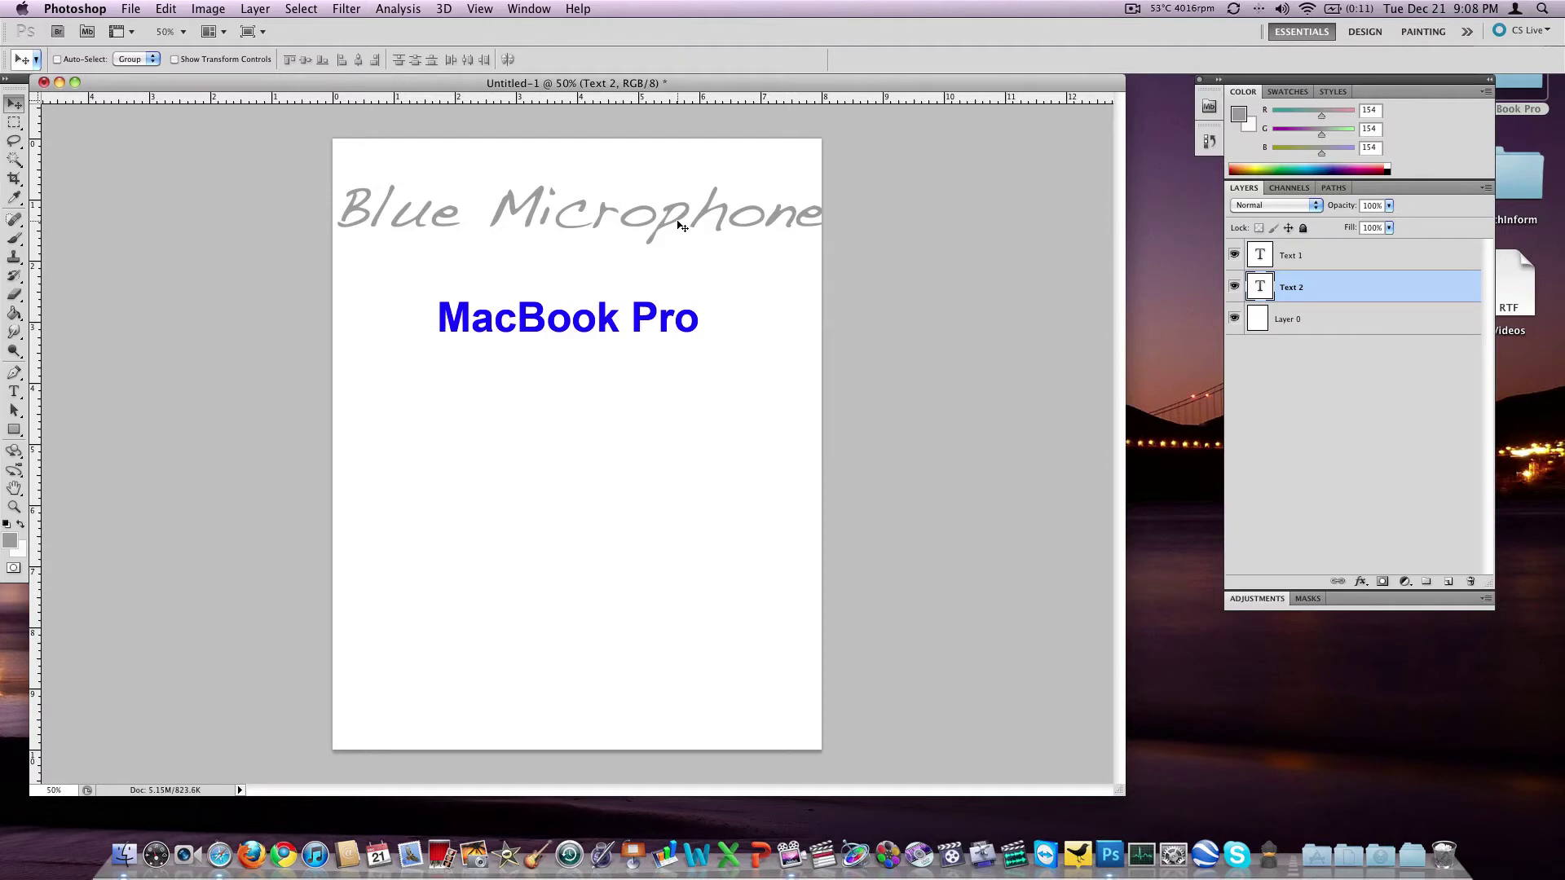
# - Scale Blue Microphone to about 61%, centre it above MacBook Pro, and select Text 1
pyautogui.press('super+t')
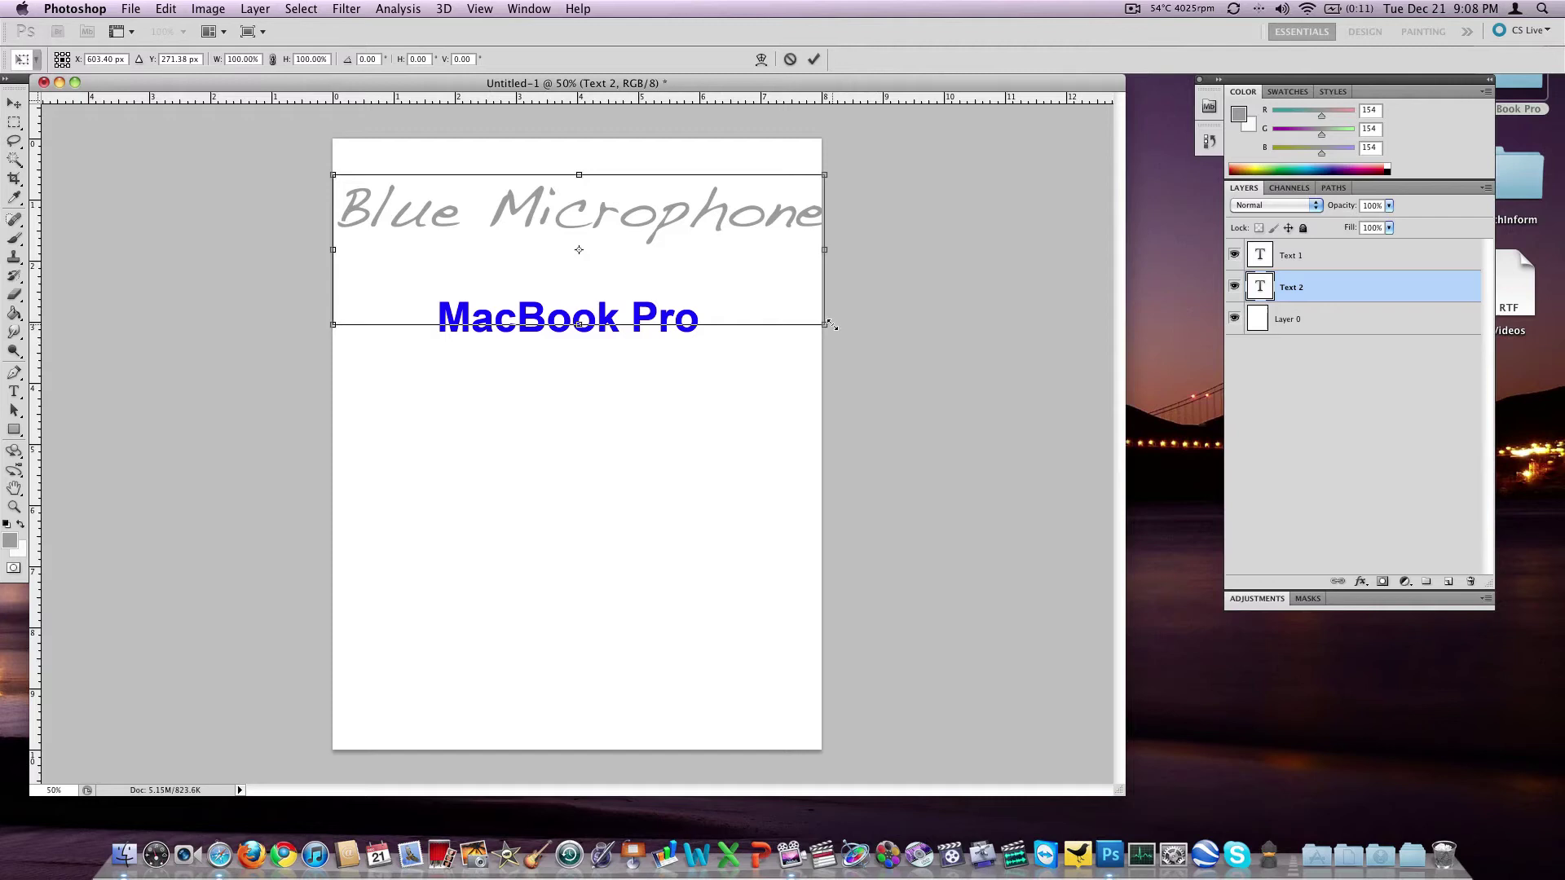
pyautogui.moveTo(827, 326); pyautogui.dragTo(652, 249)
pyautogui.moveTo(571, 211); pyautogui.dragTo(662, 235)
pyautogui.press('Return')
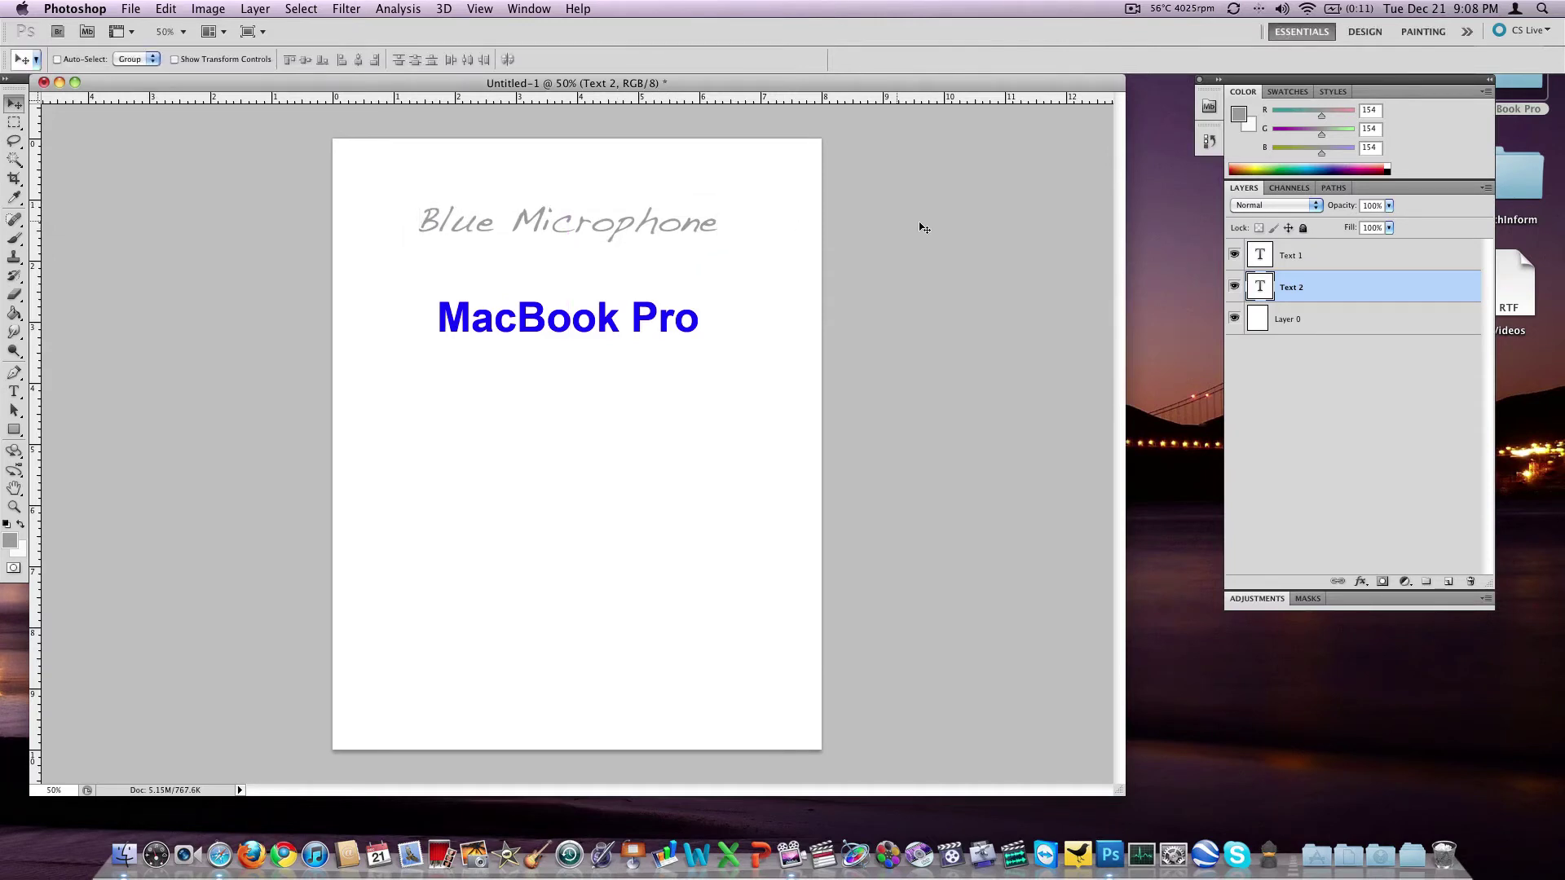
pyautogui.click(1371, 260)
# - Open Layer Style for Text 1 and move the dialog aside to see the text
pyautogui.doubleClick(1392, 256)
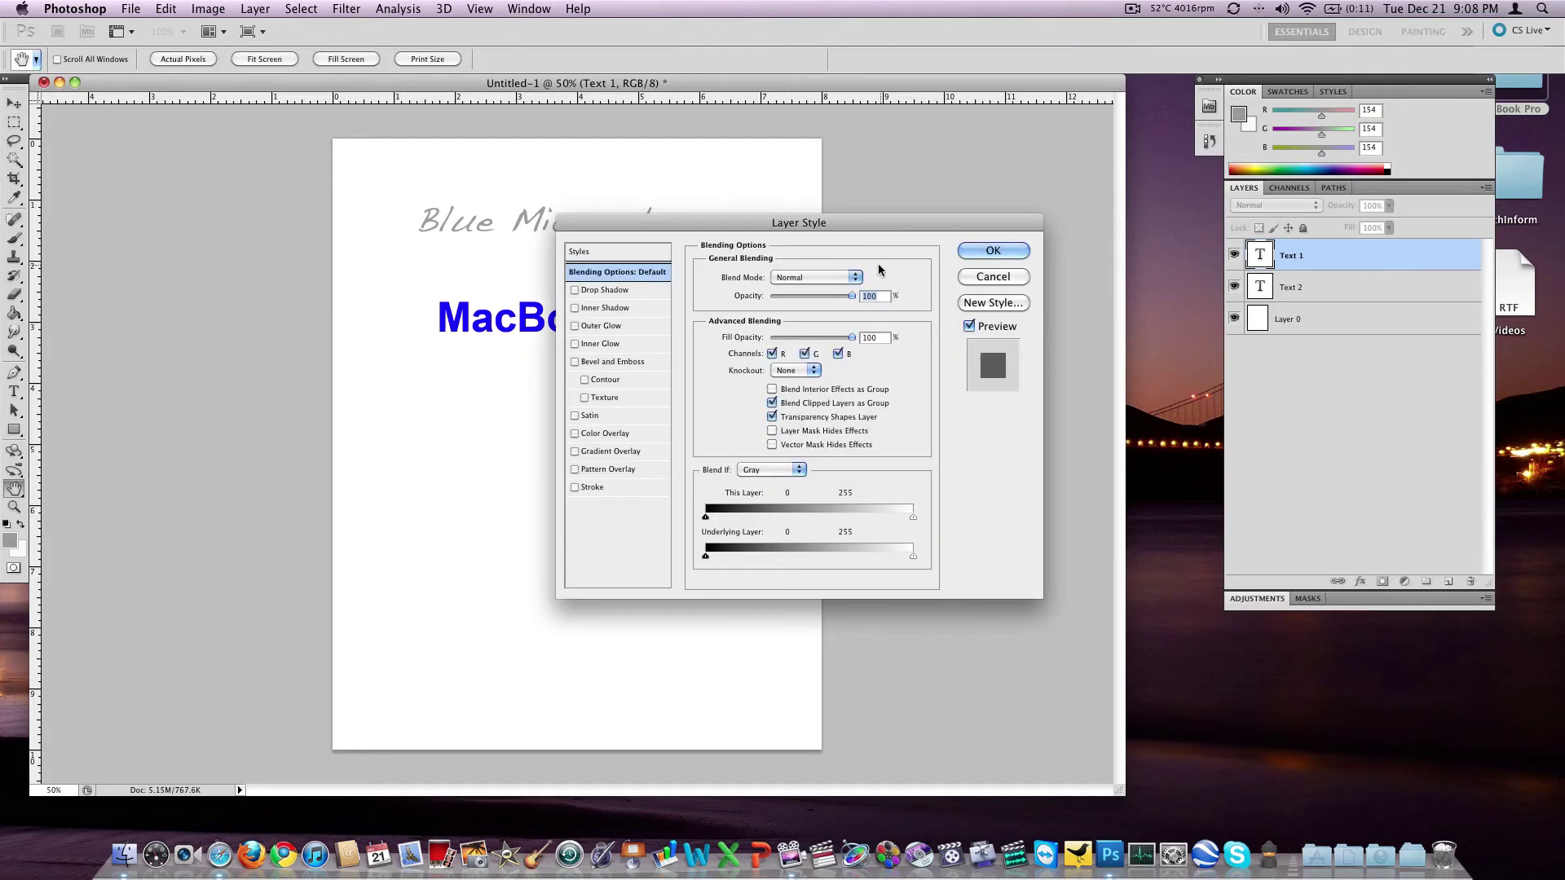
pyautogui.moveTo(854, 220); pyautogui.dragTo(1109, 252)
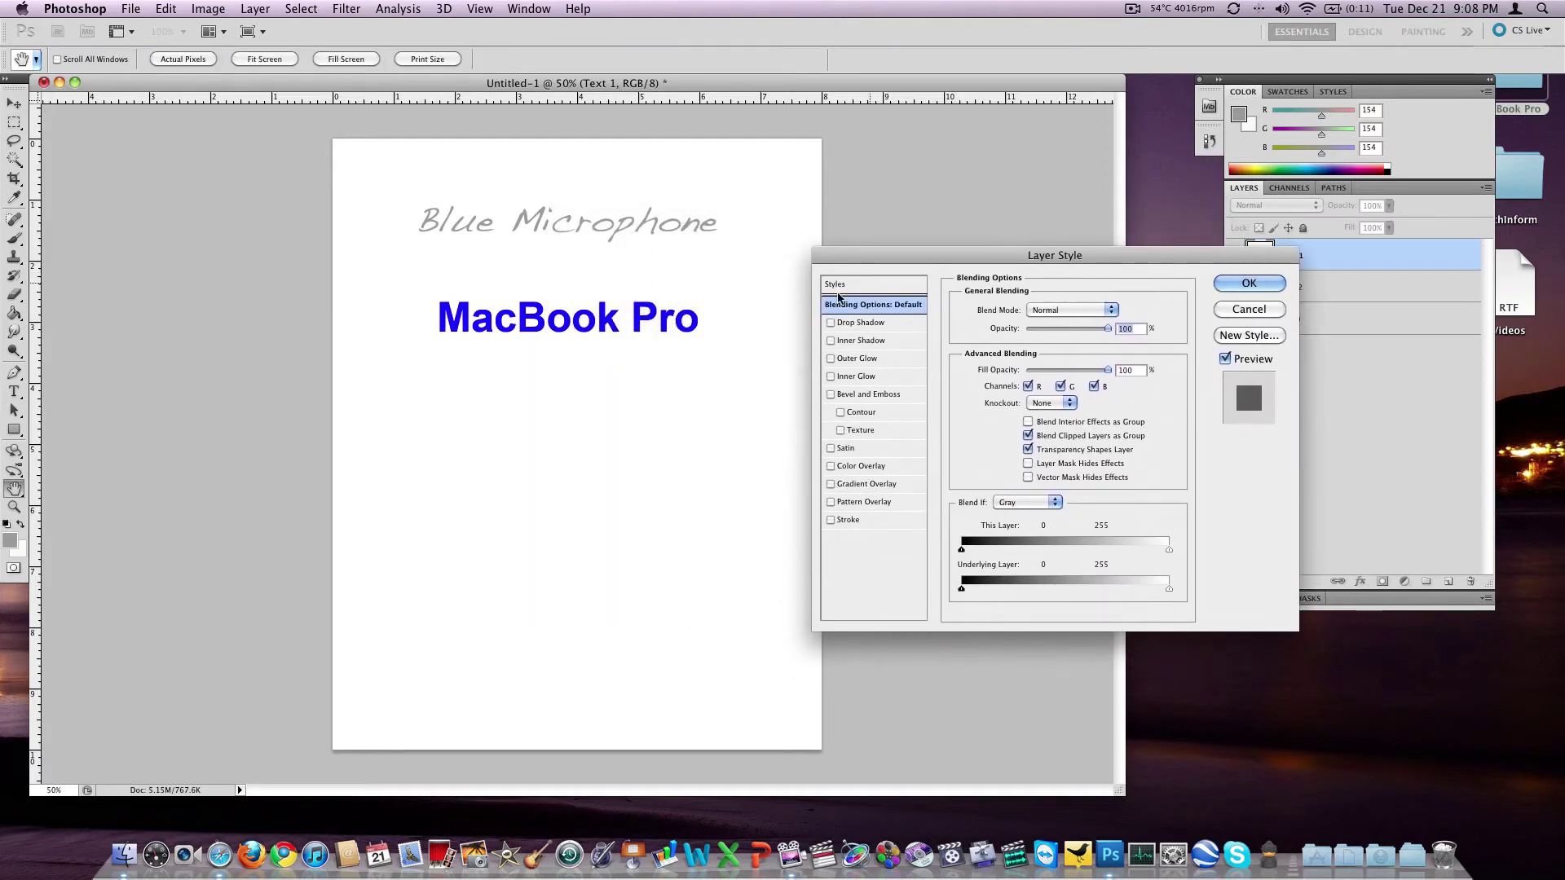
pyautogui.moveTo(864, 255); pyautogui.dragTo(868, 294)
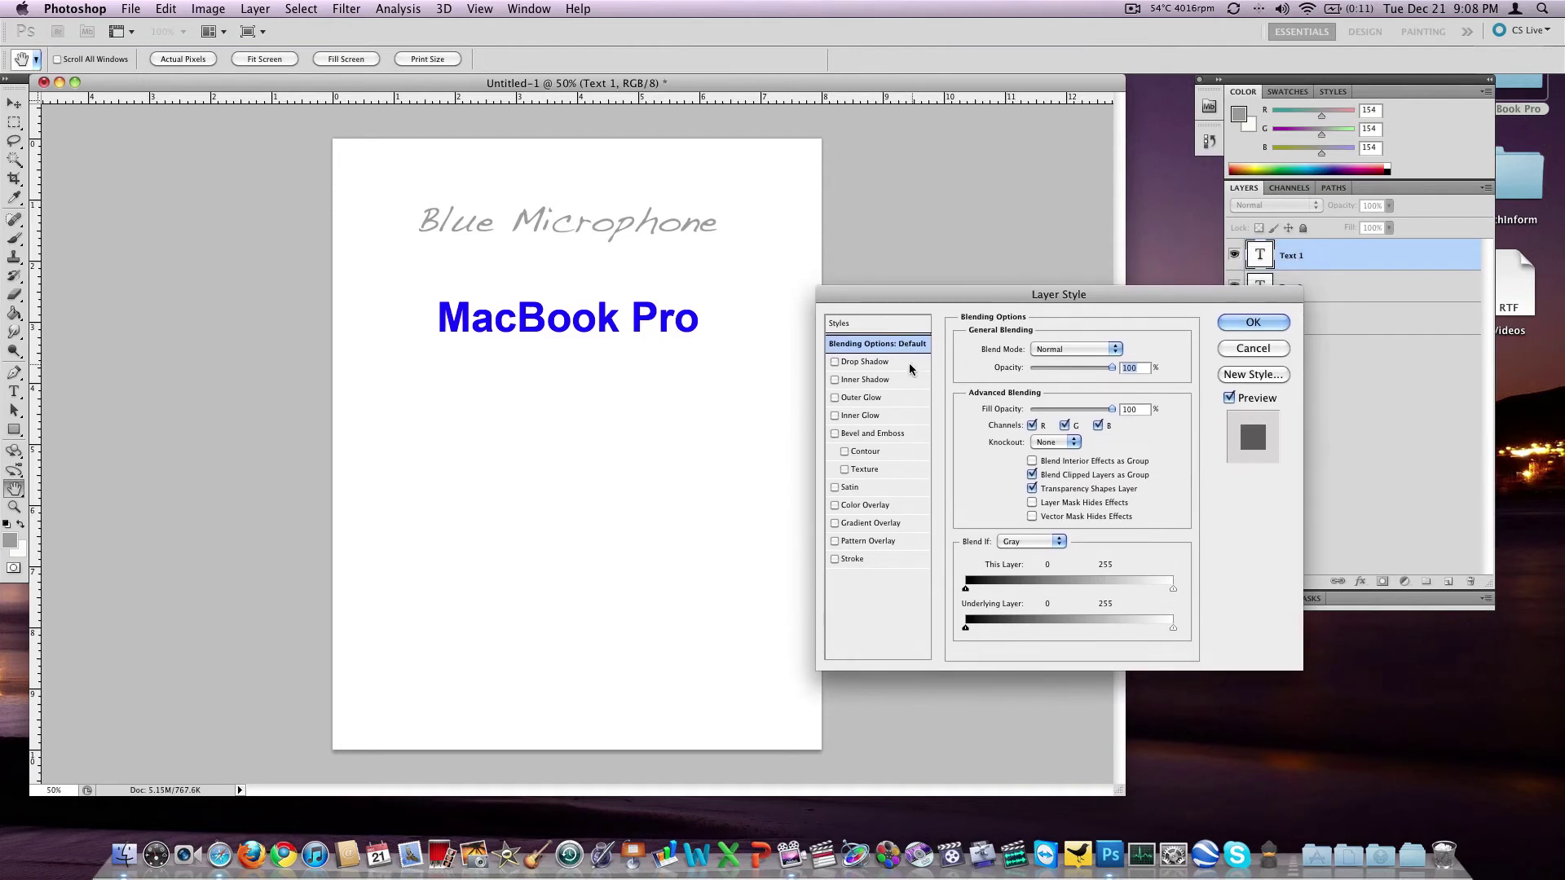
pyautogui.click(835, 559)
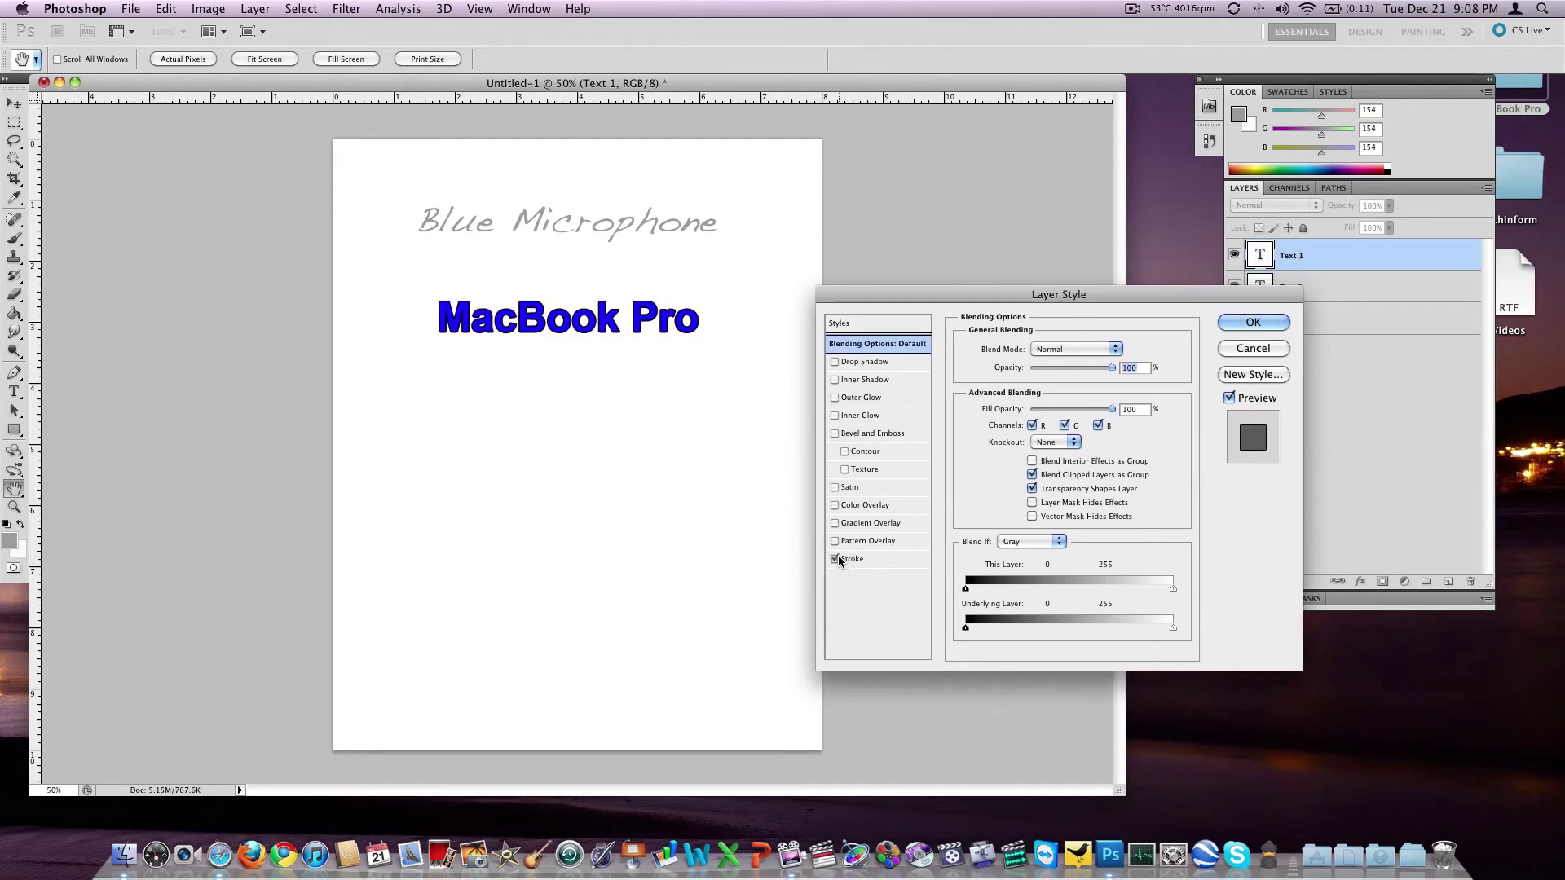
pyautogui.click(834, 559)
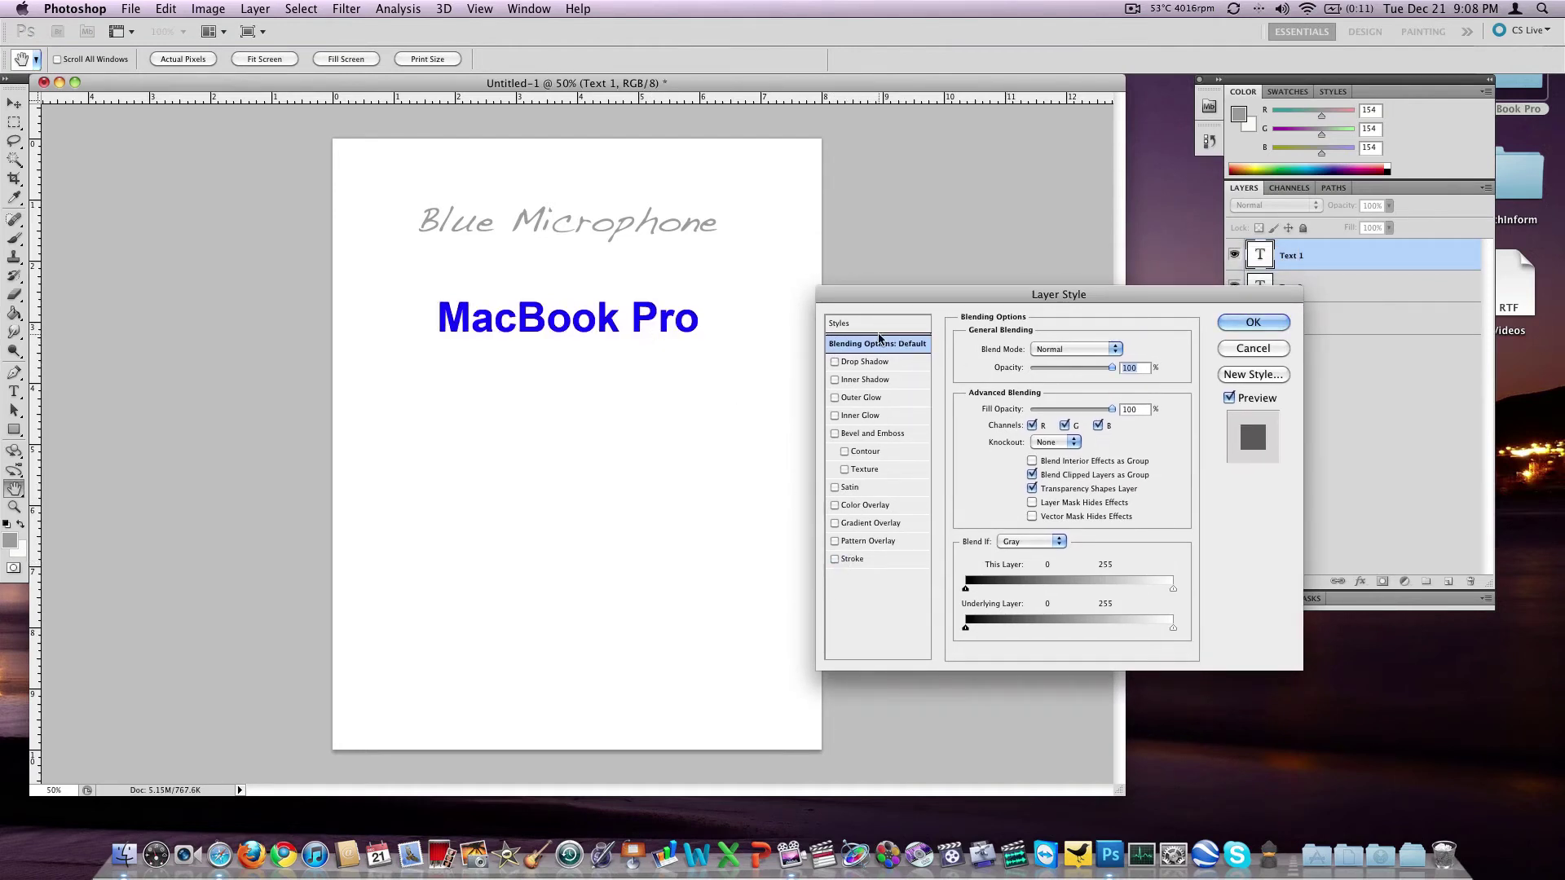
# - Add a Normal-blend drop shadow at 165° with distance 9 and size 8
pyautogui.click(834, 362)
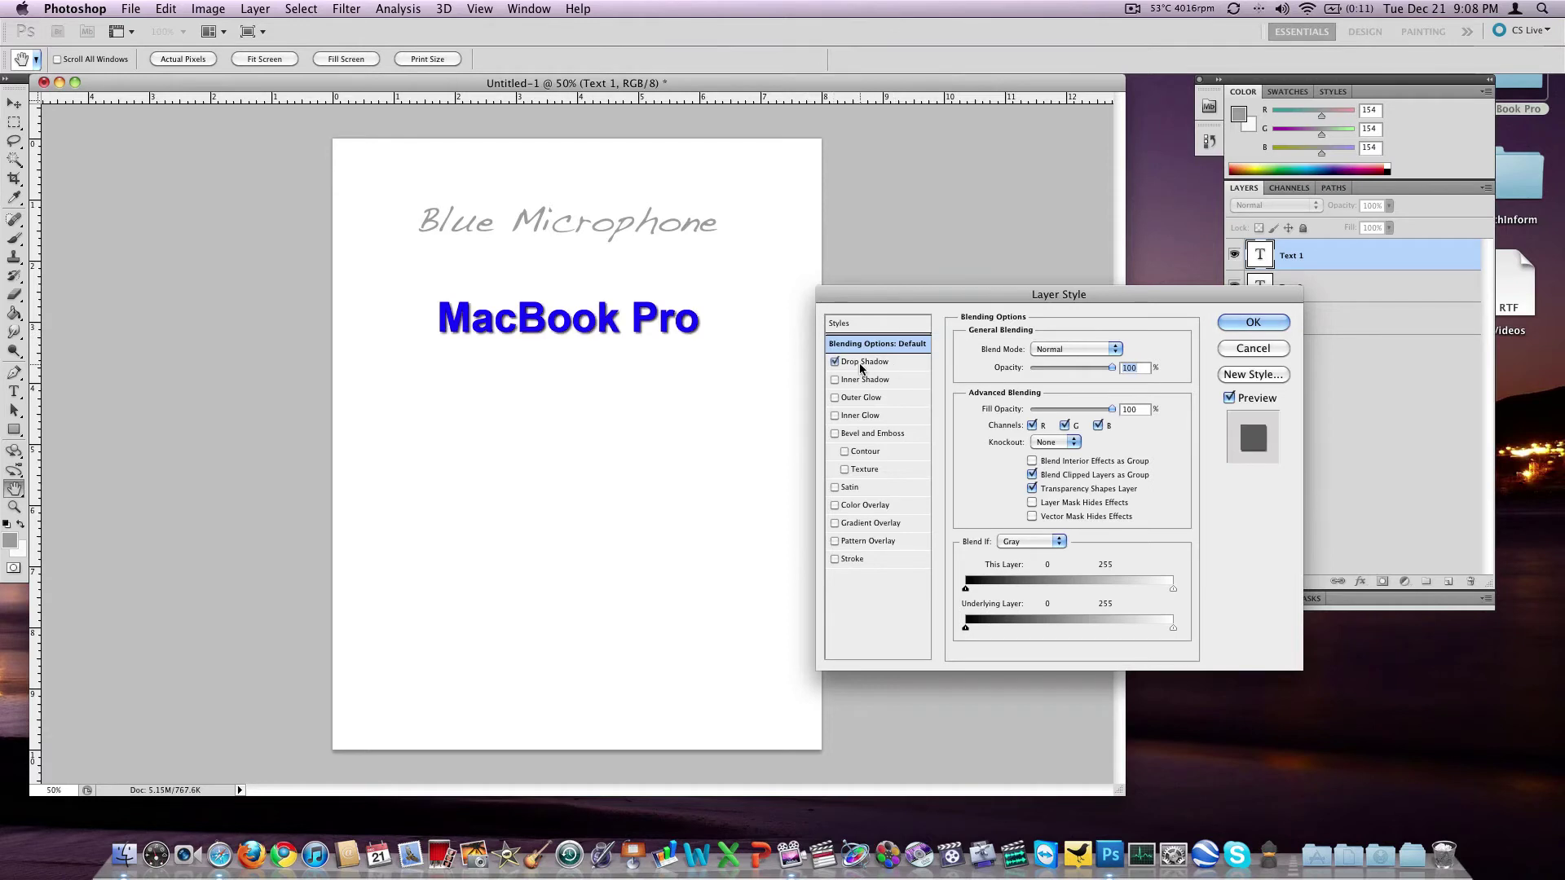
pyautogui.click(865, 362)
pyautogui.moveTo(1071, 368); pyautogui.dragTo(1073, 362)
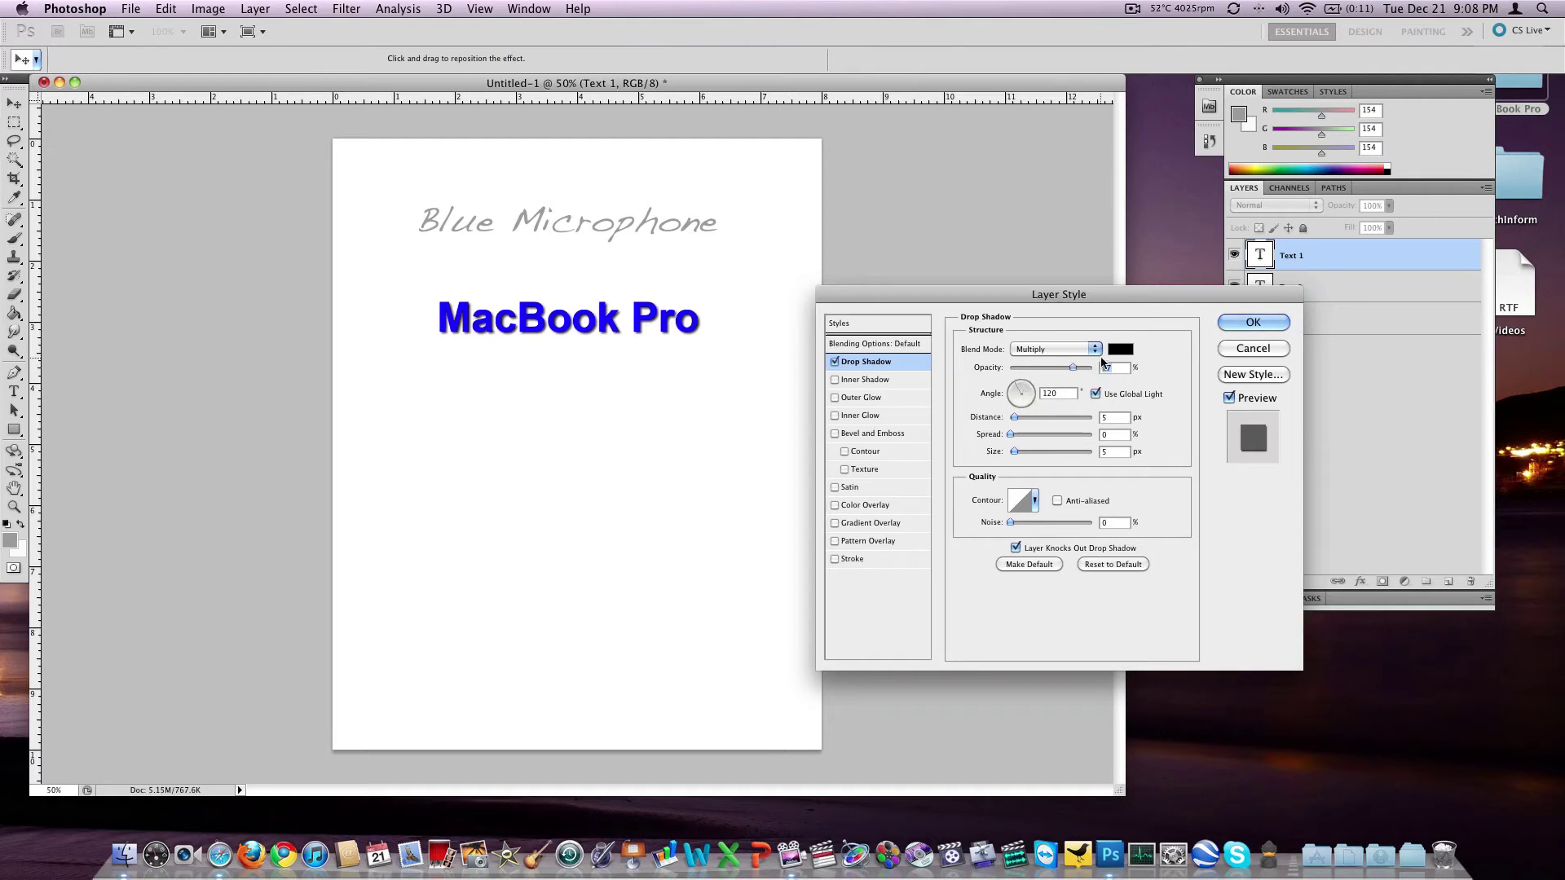
pyautogui.click(1055, 349)
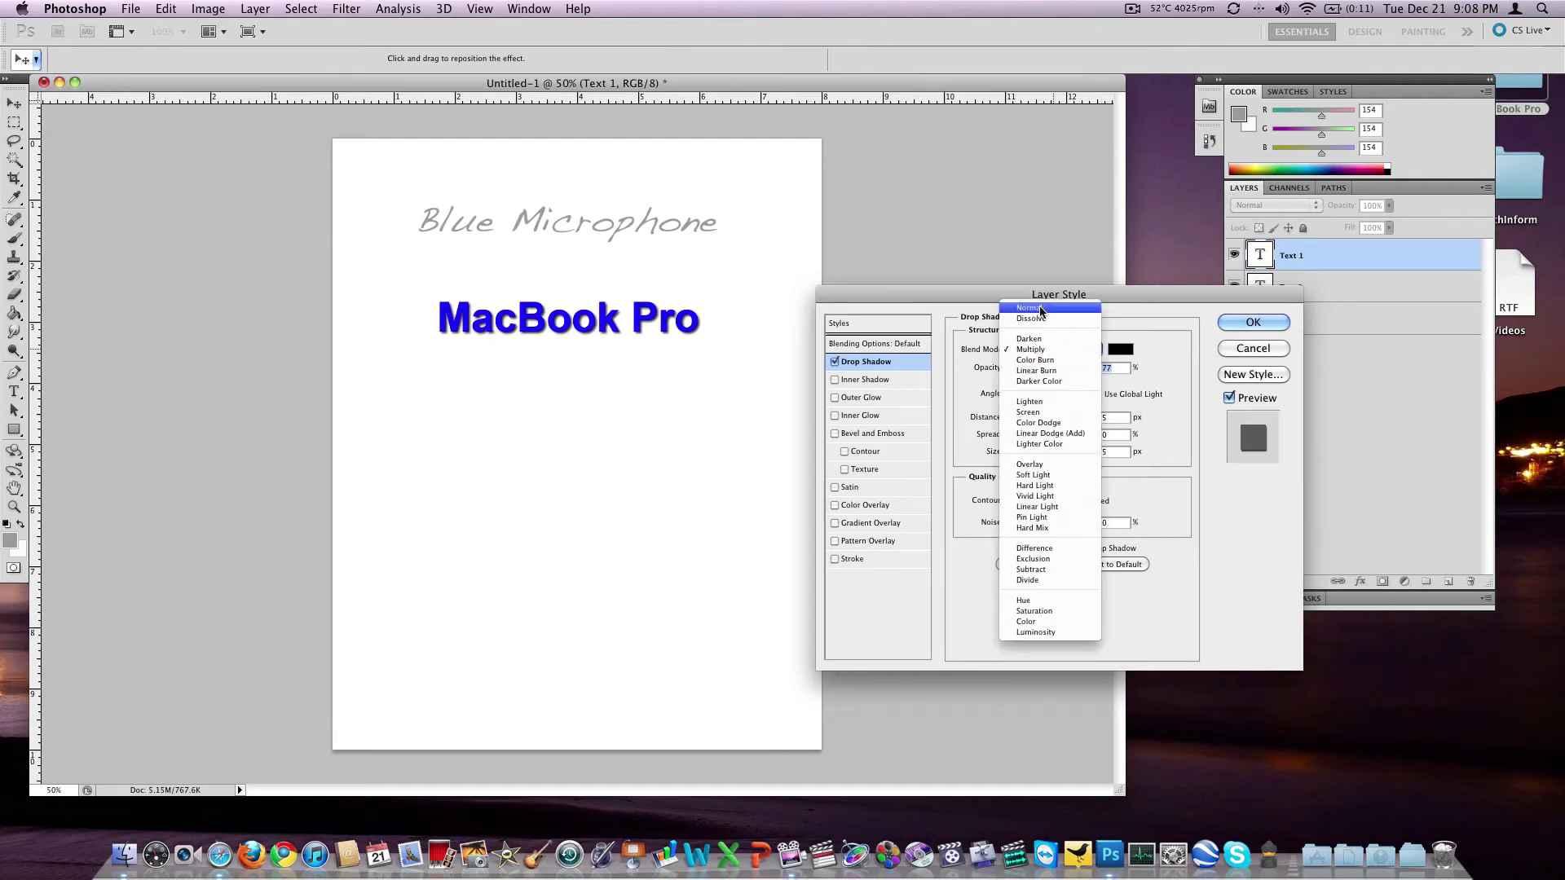
pyautogui.click(1039, 305)
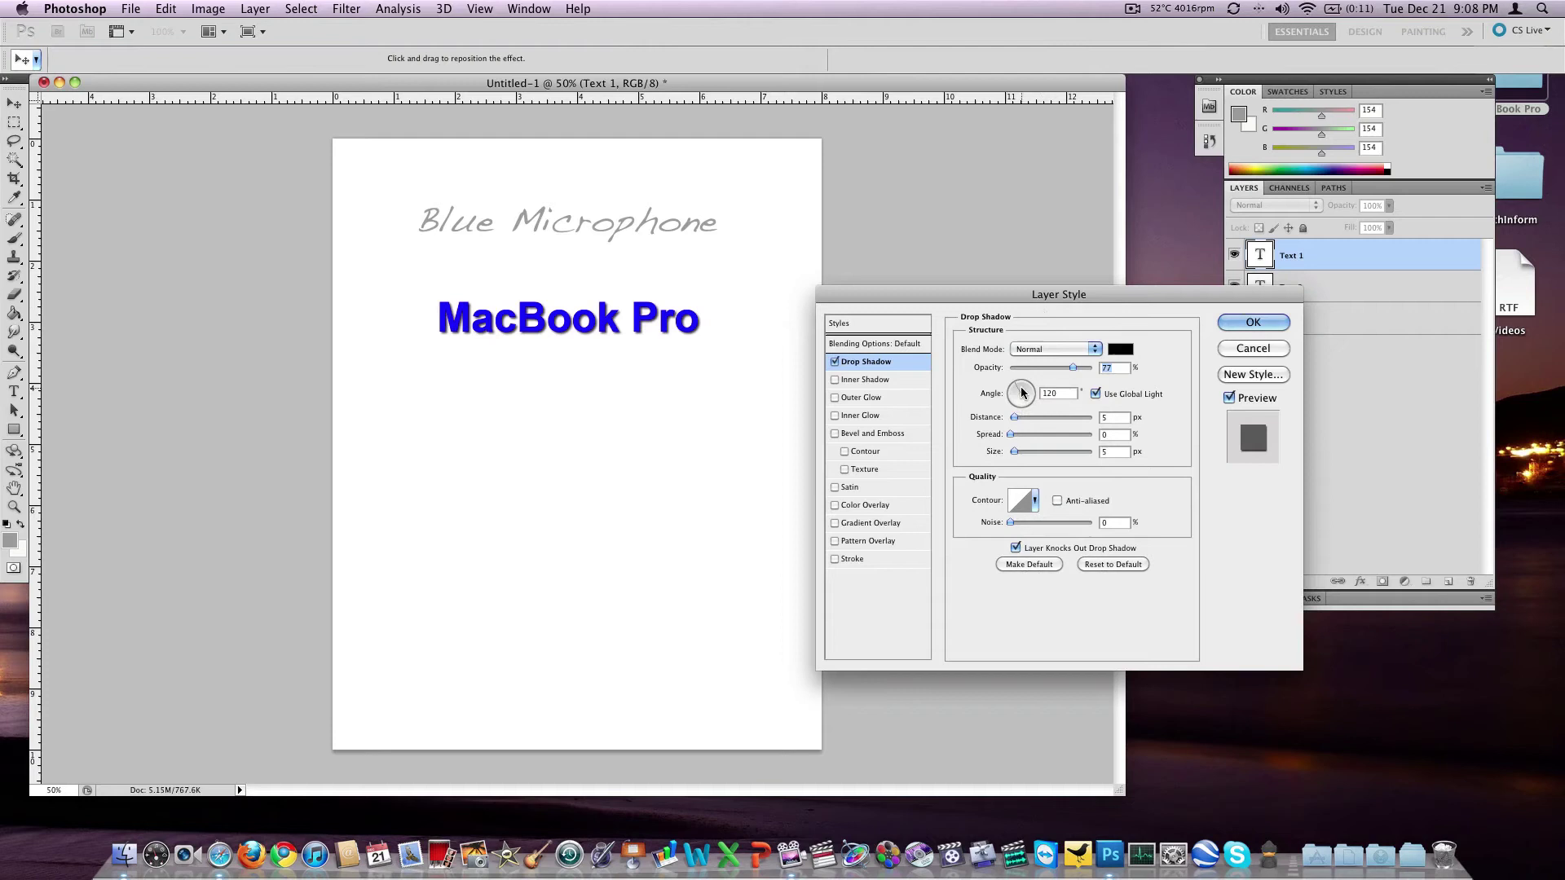
pyautogui.moveTo(1020, 390); pyautogui.dragTo(1007, 394)
pyautogui.moveTo(1014, 452); pyautogui.dragTo(1016, 418)
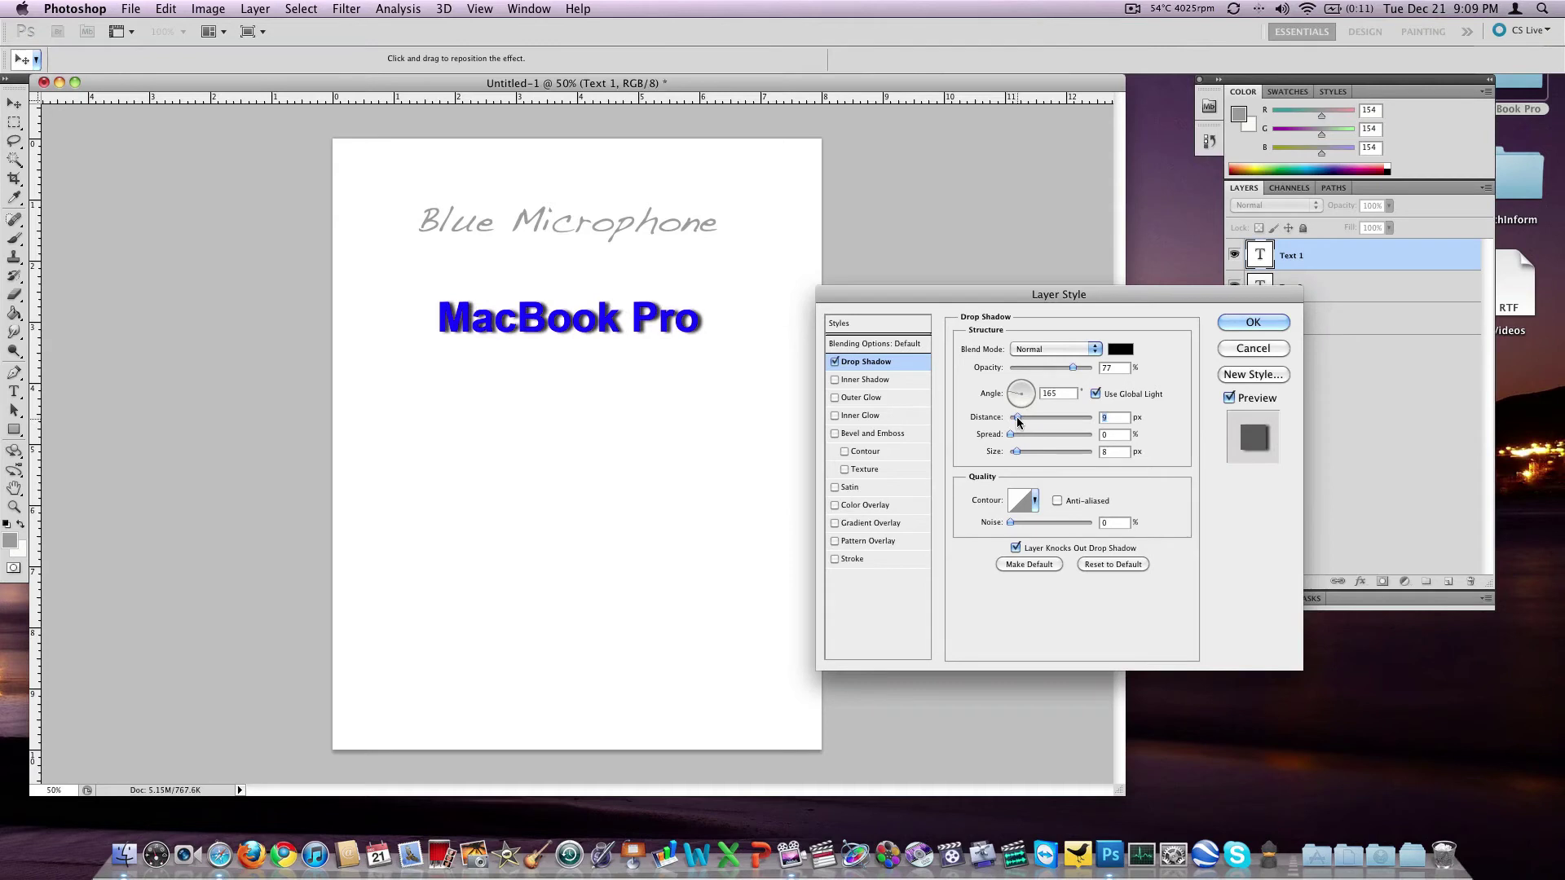
pyautogui.click(834, 362)
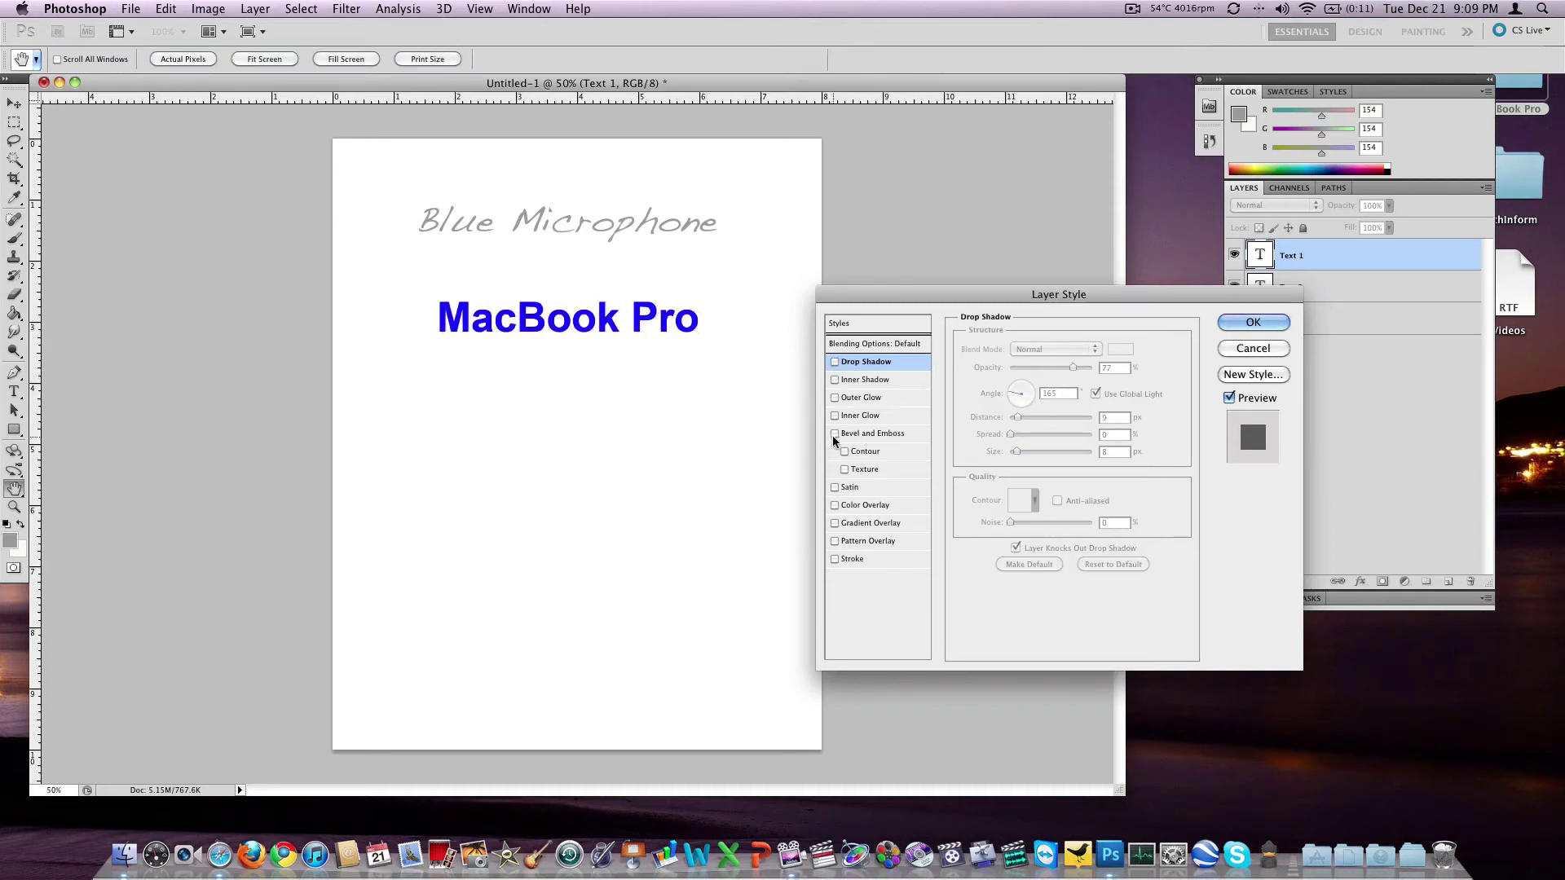
pyautogui.click(834, 361)
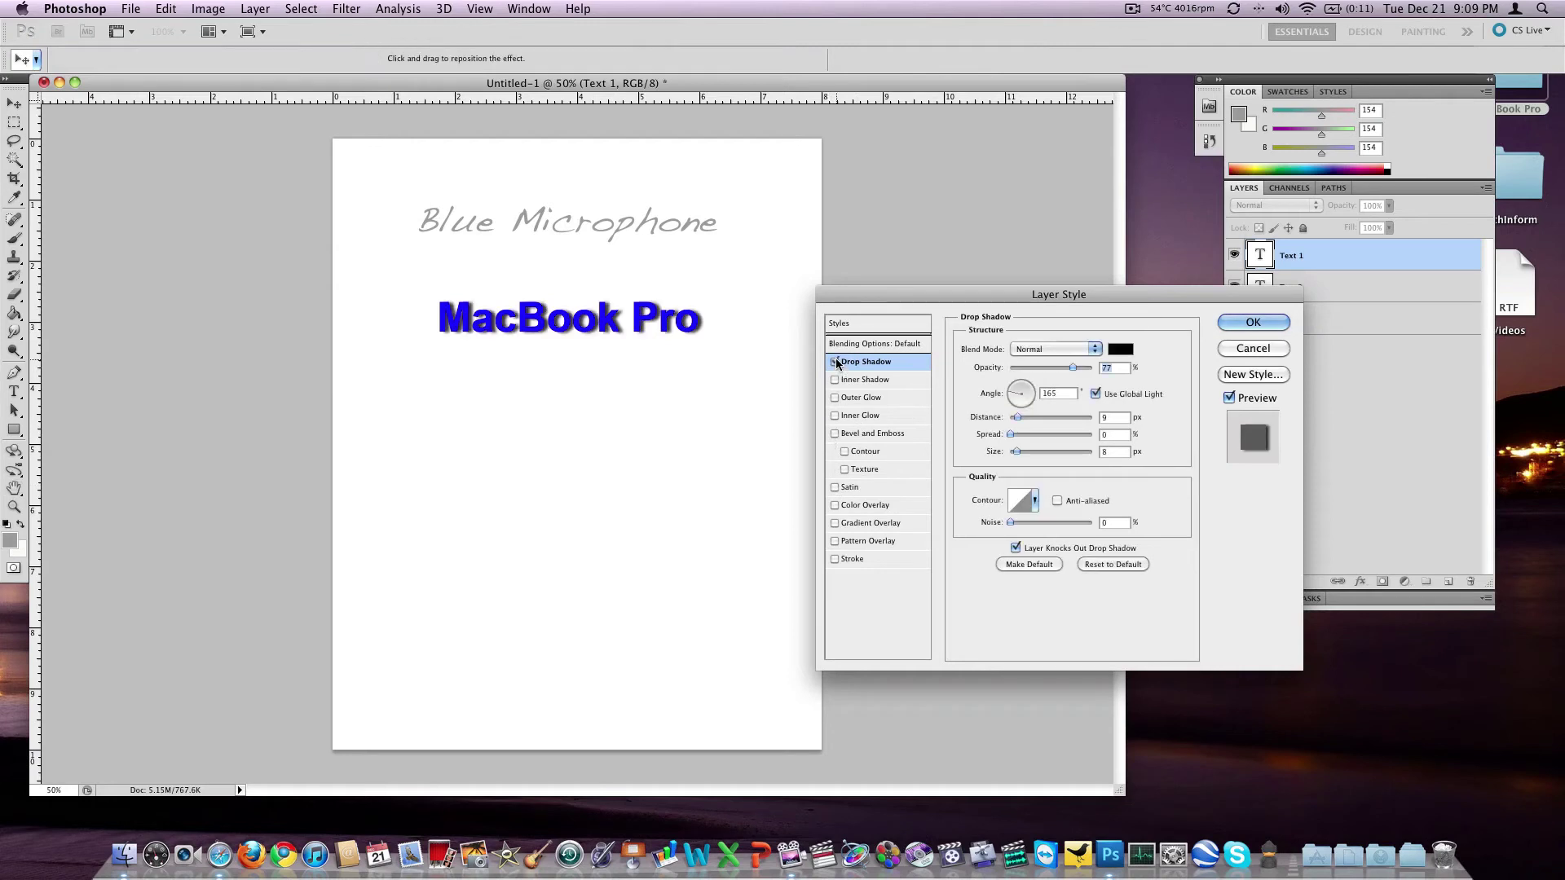
# - Add Bevel and Emboss and a dark Stroke to MacBook Pro and apply the styles
pyautogui.click(835, 434)
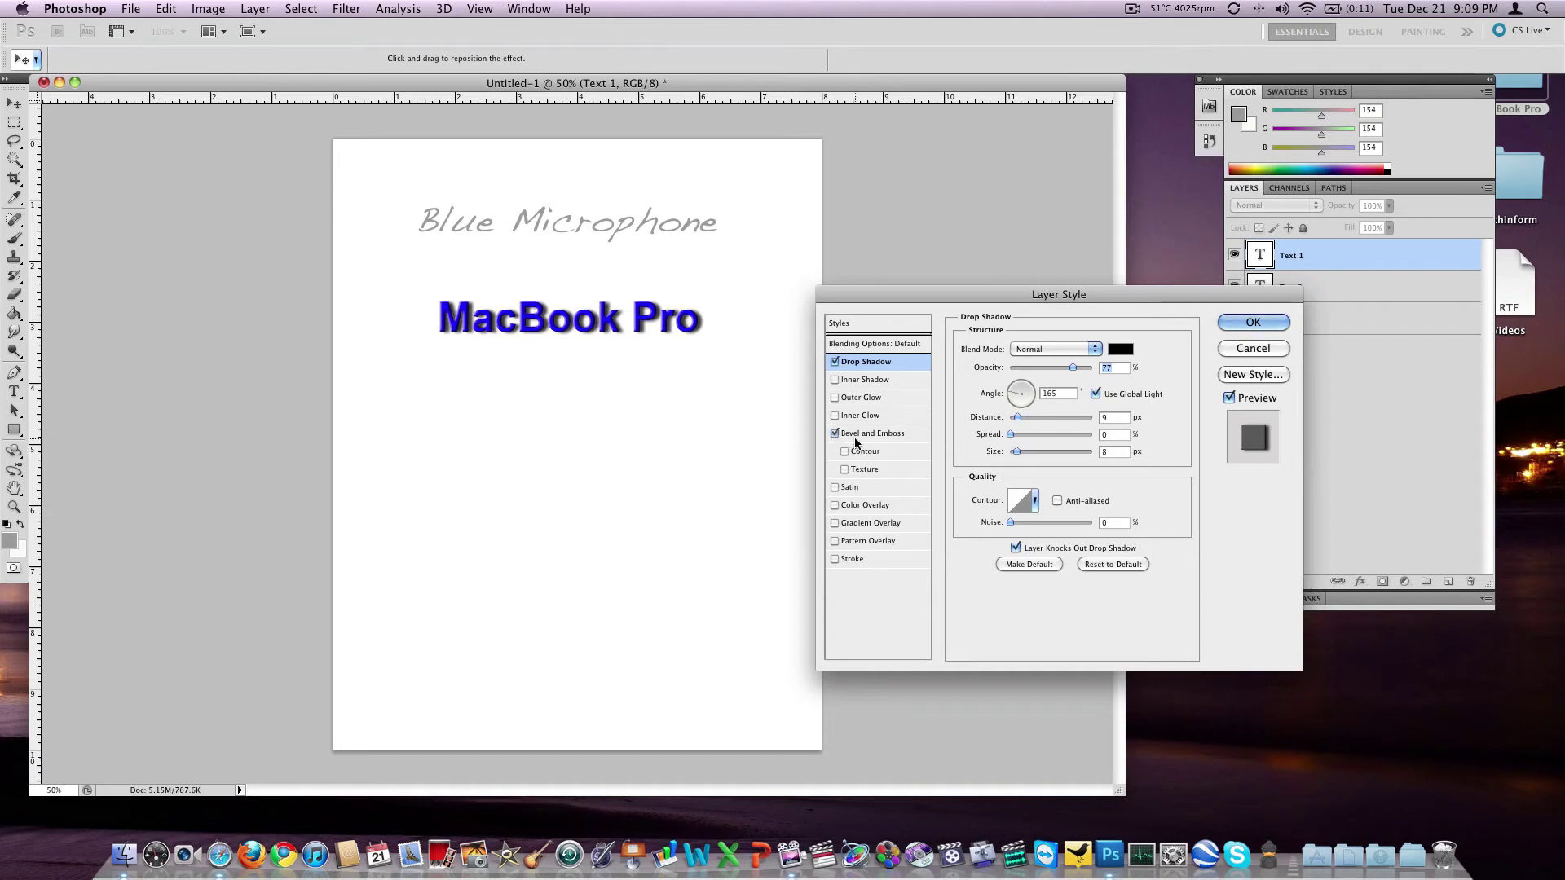
pyautogui.click(834, 559)
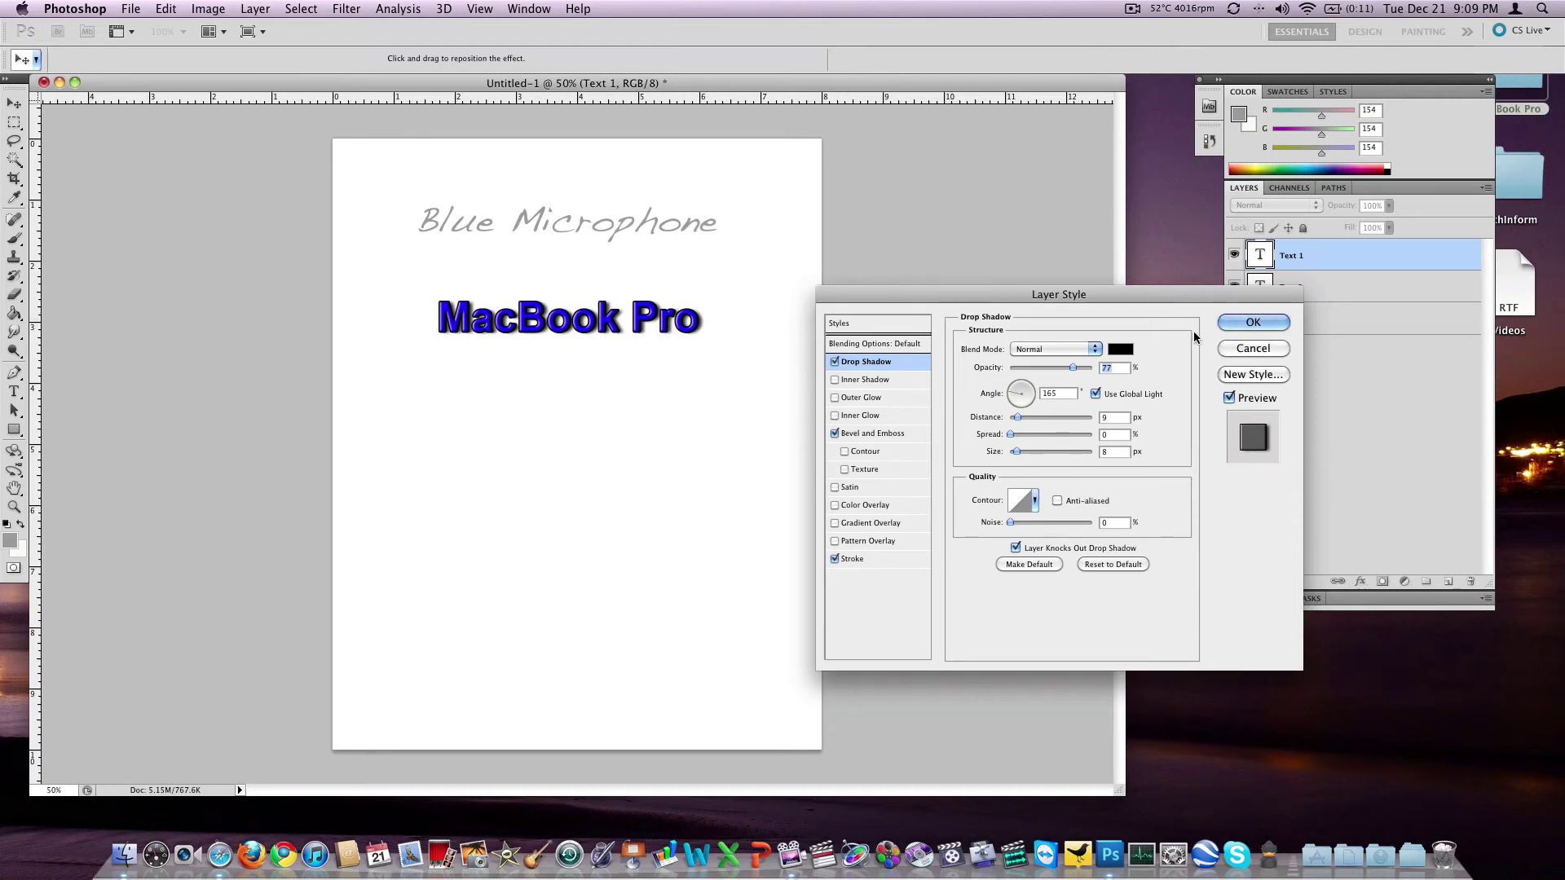
pyautogui.click(1254, 321)
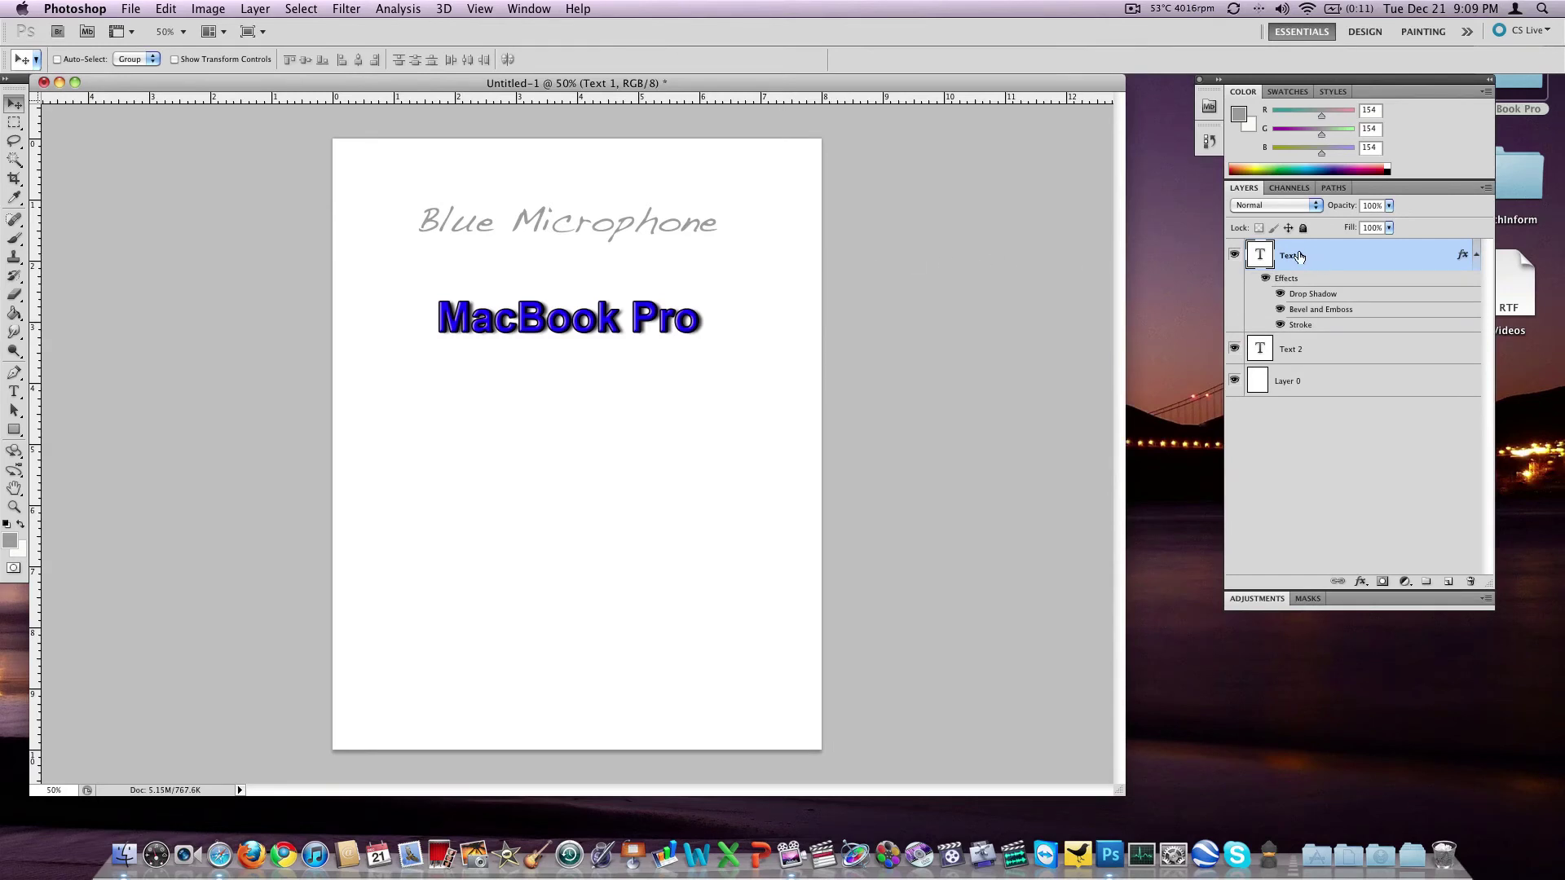
# - Select all the MacBook Pro text and keep Sharp anti-aliasing
pyautogui.doubleClick(1260, 255)
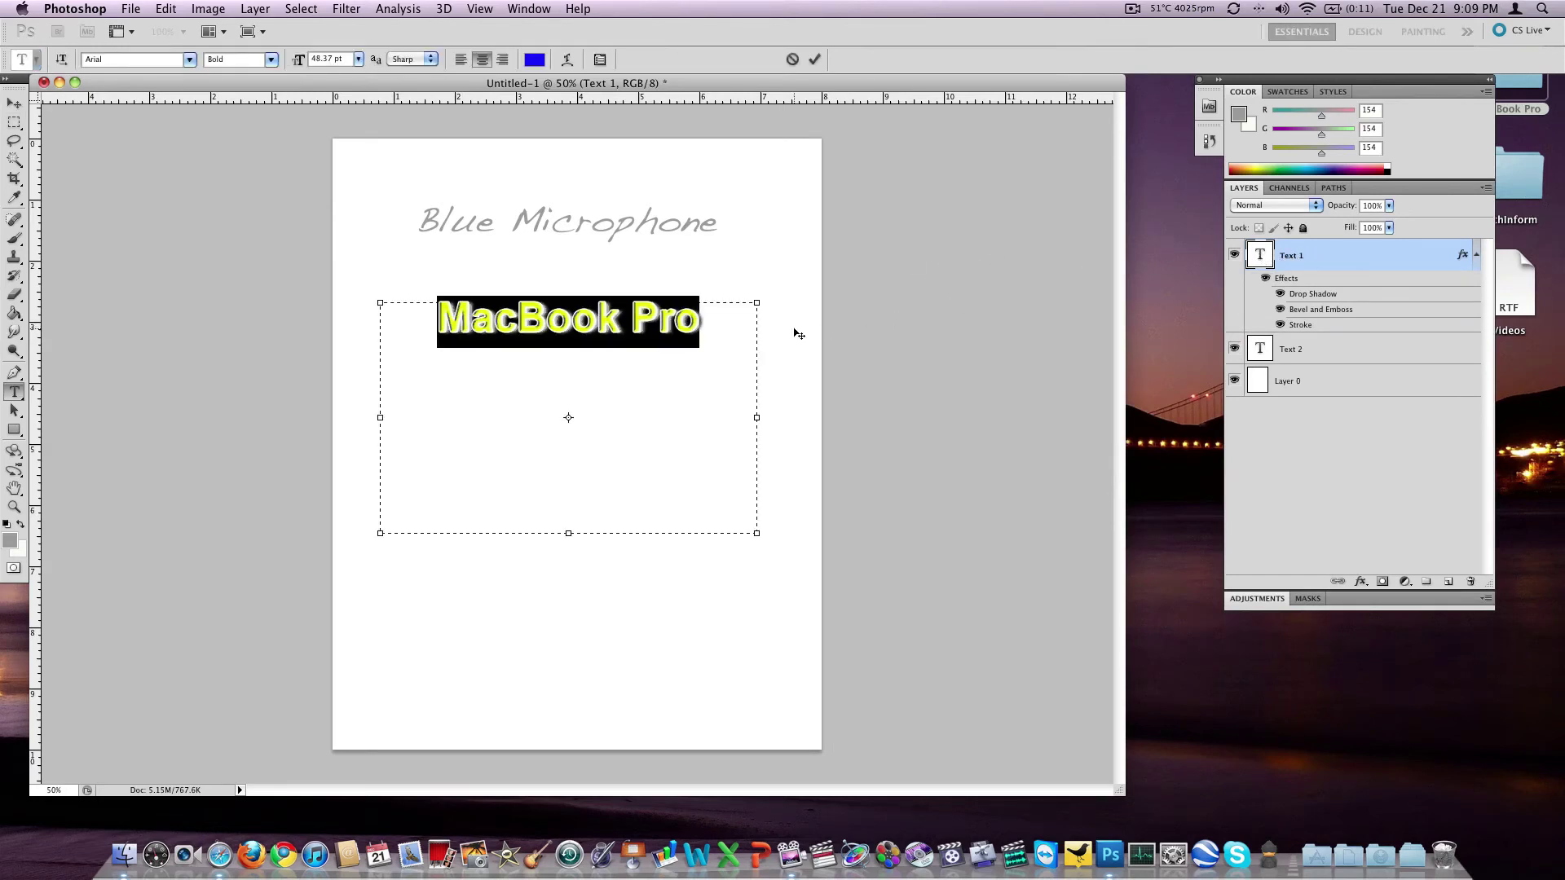
pyautogui.click(110, 58)
pyautogui.click(401, 59)
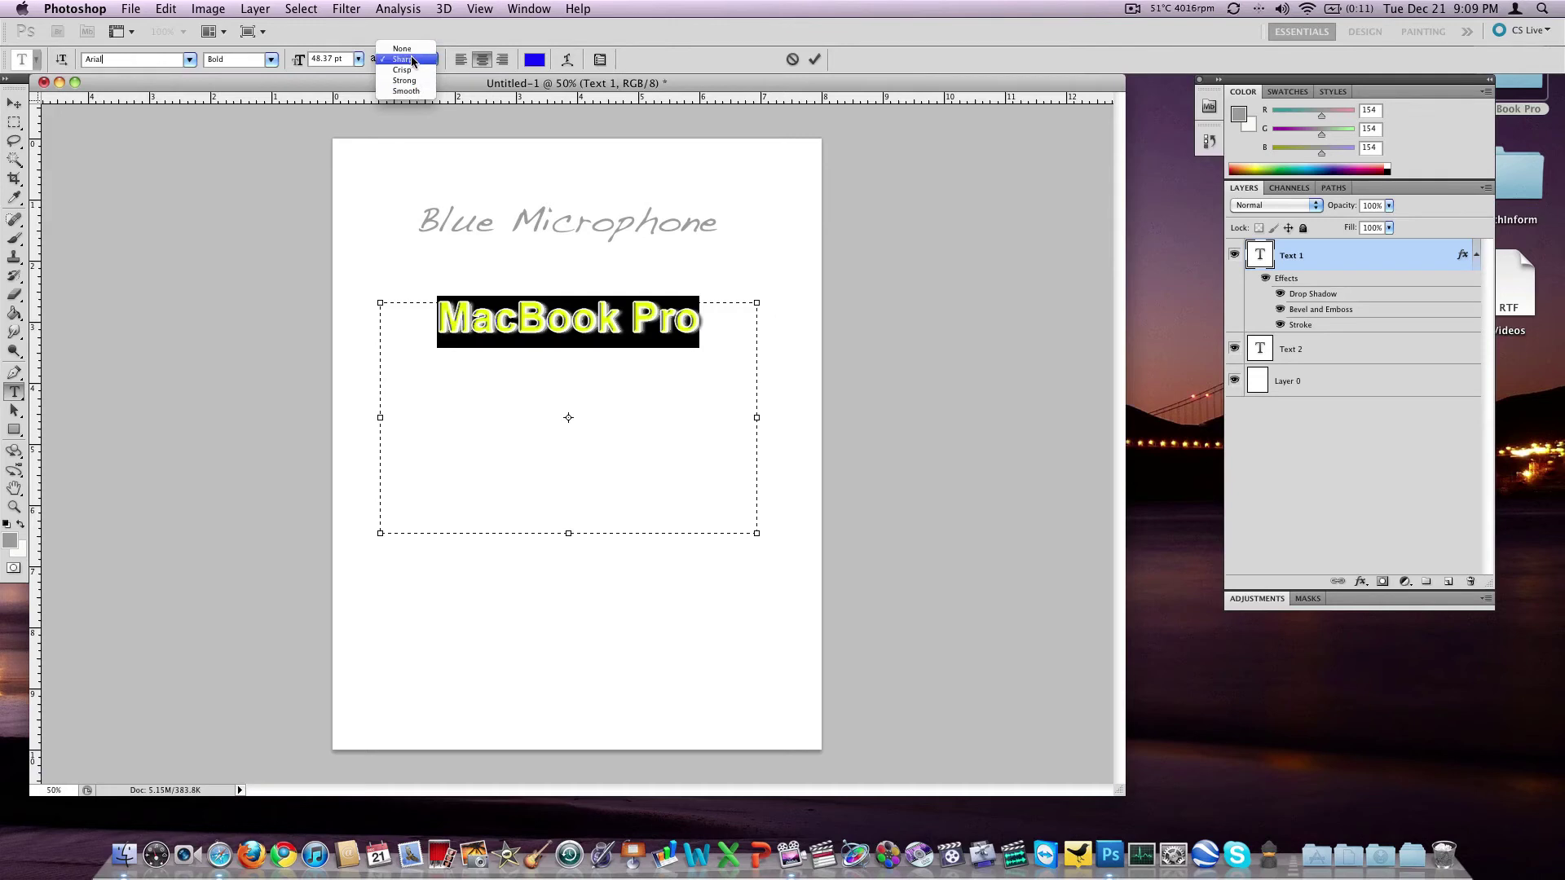
pyautogui.click(411, 59)
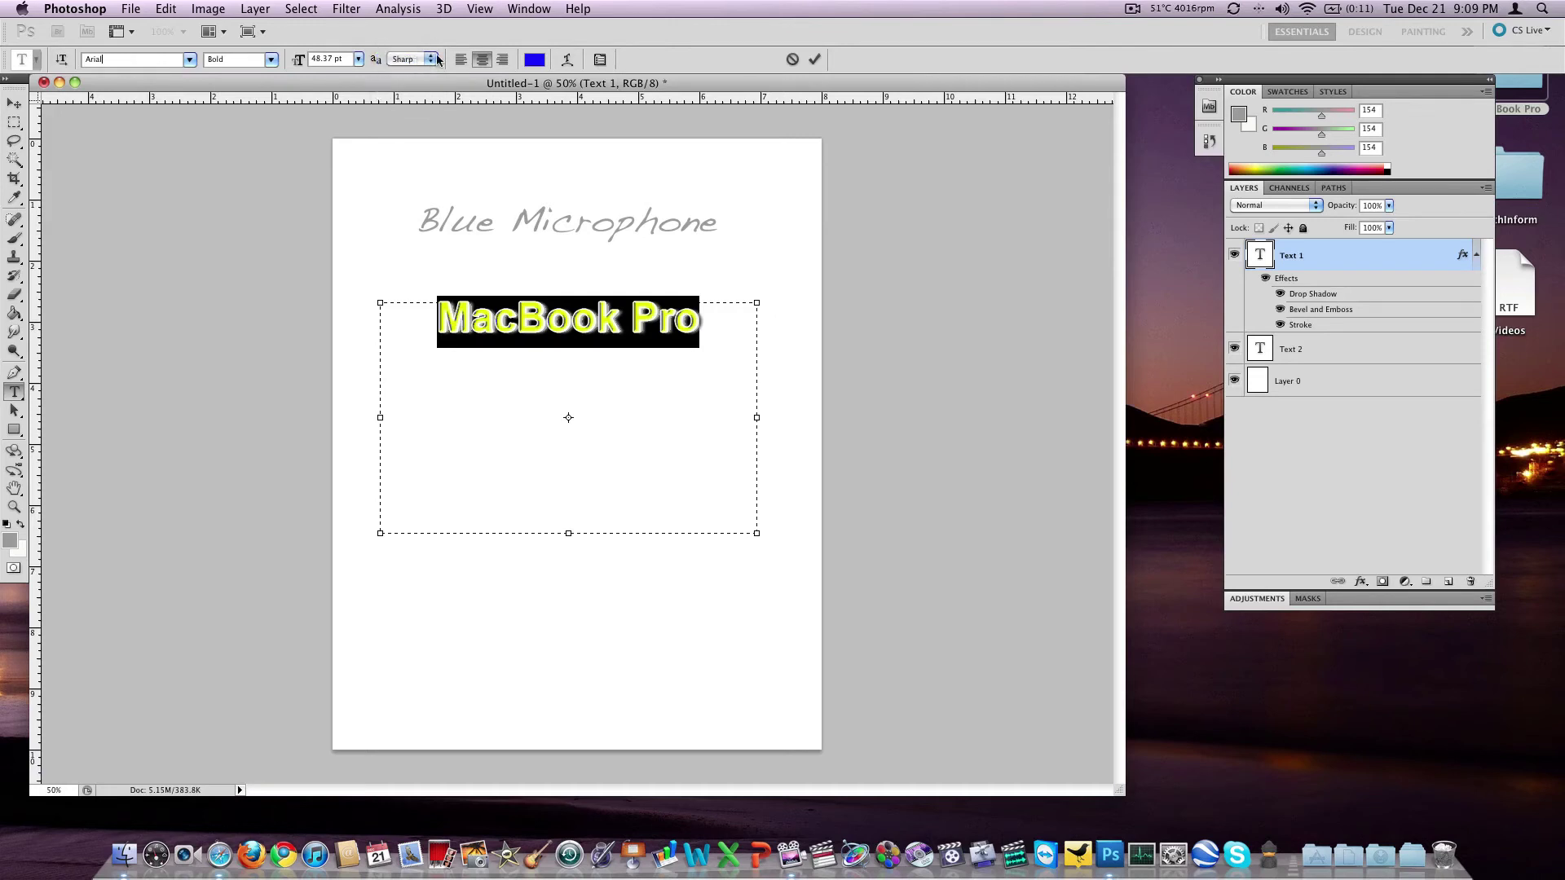
# - Preview the Flag, Twist and Inflate warp styles on the MacBook Pro text
pyautogui.click(568, 58)
pyautogui.click(762, 331)
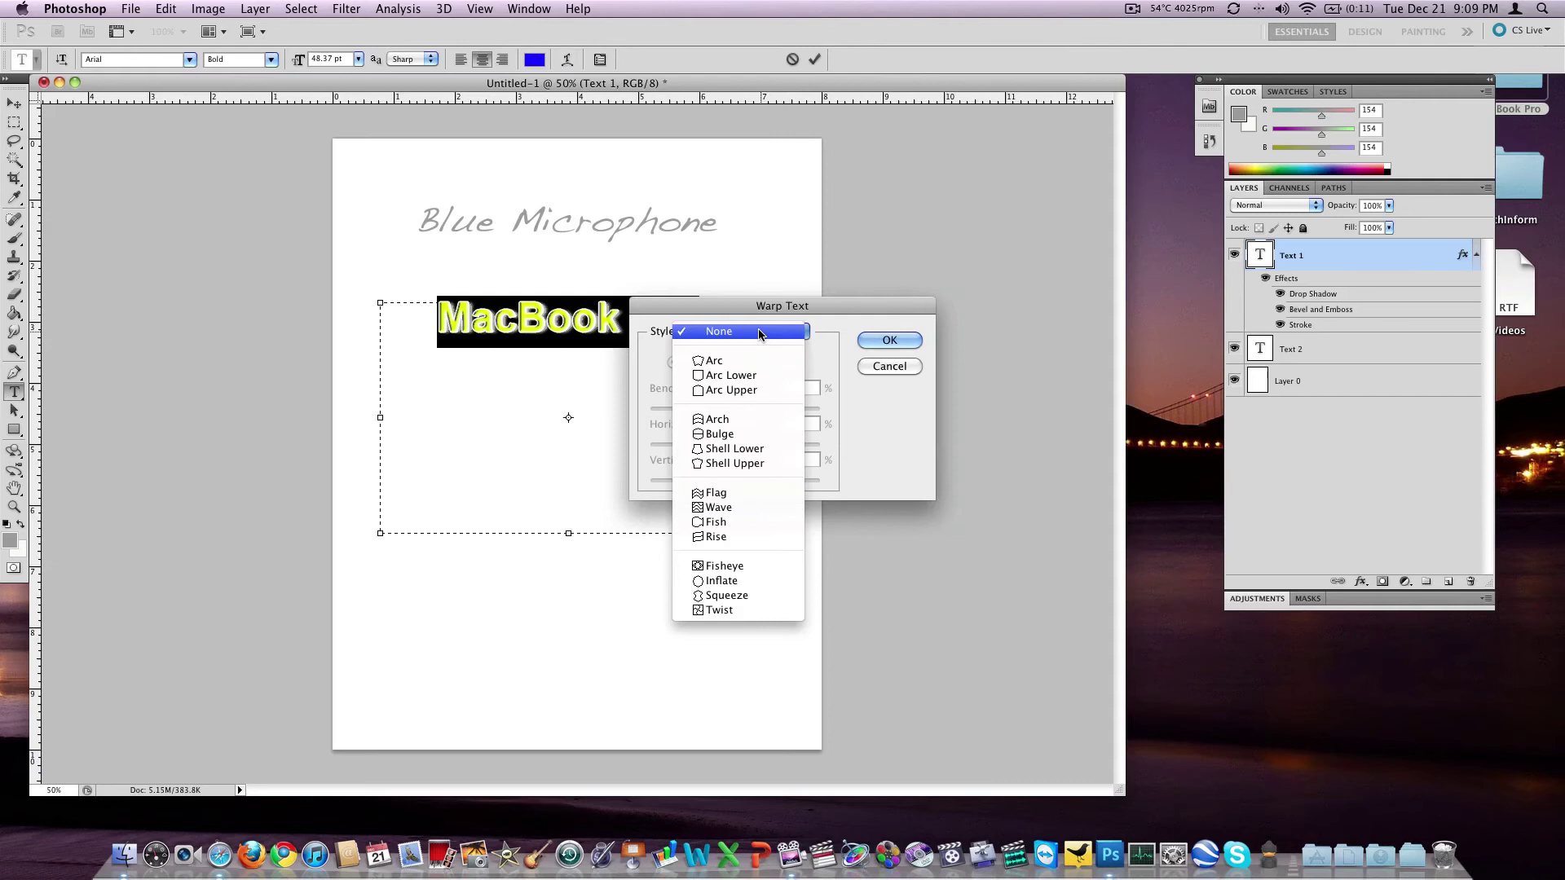
pyautogui.click(746, 493)
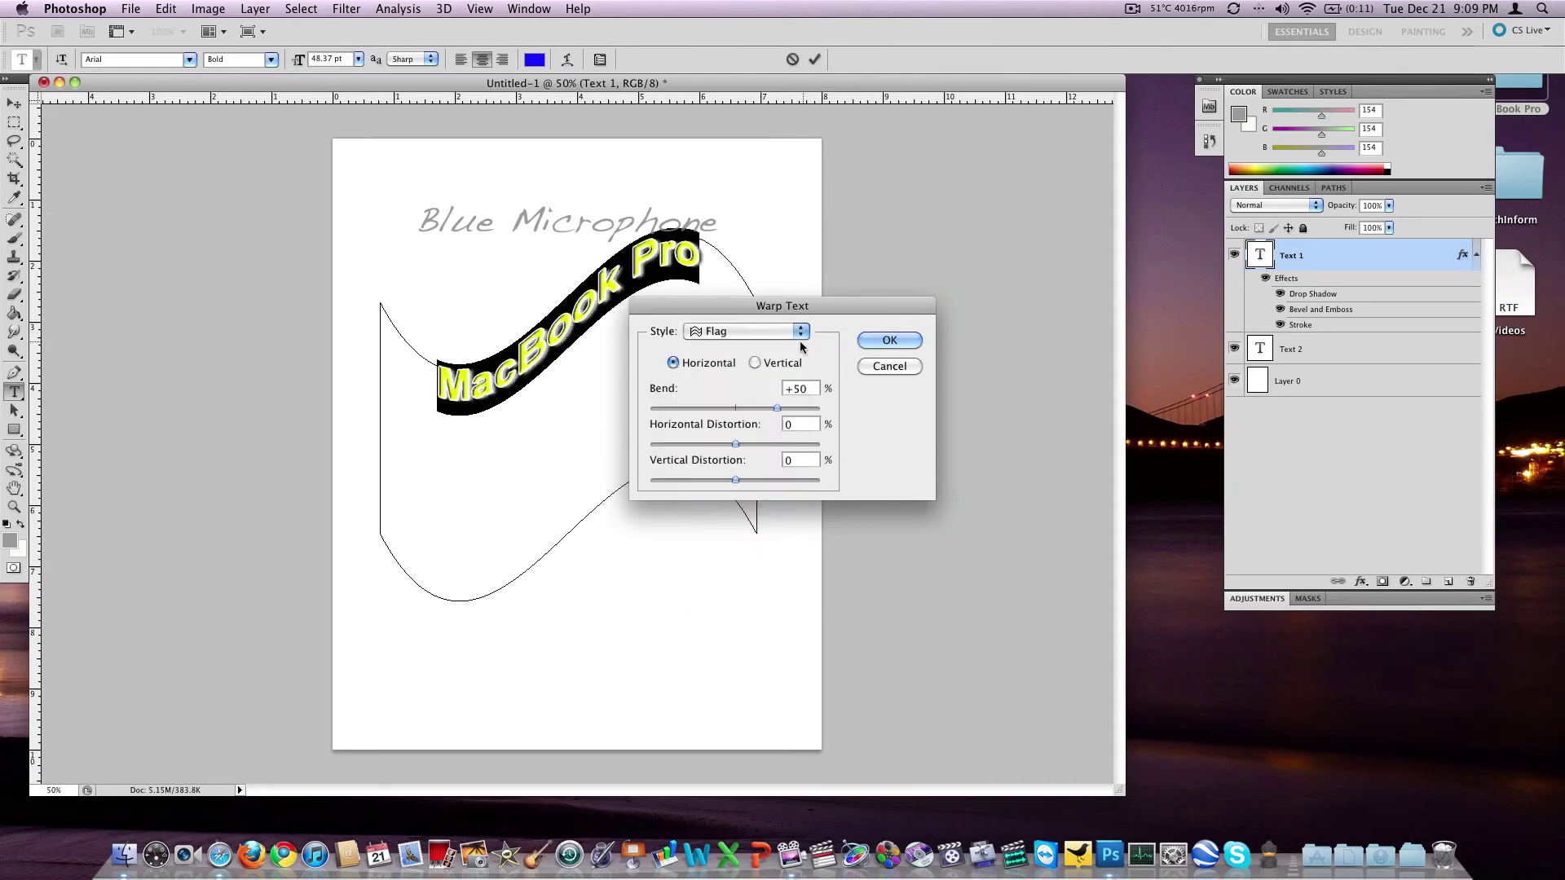
pyautogui.click(732, 332)
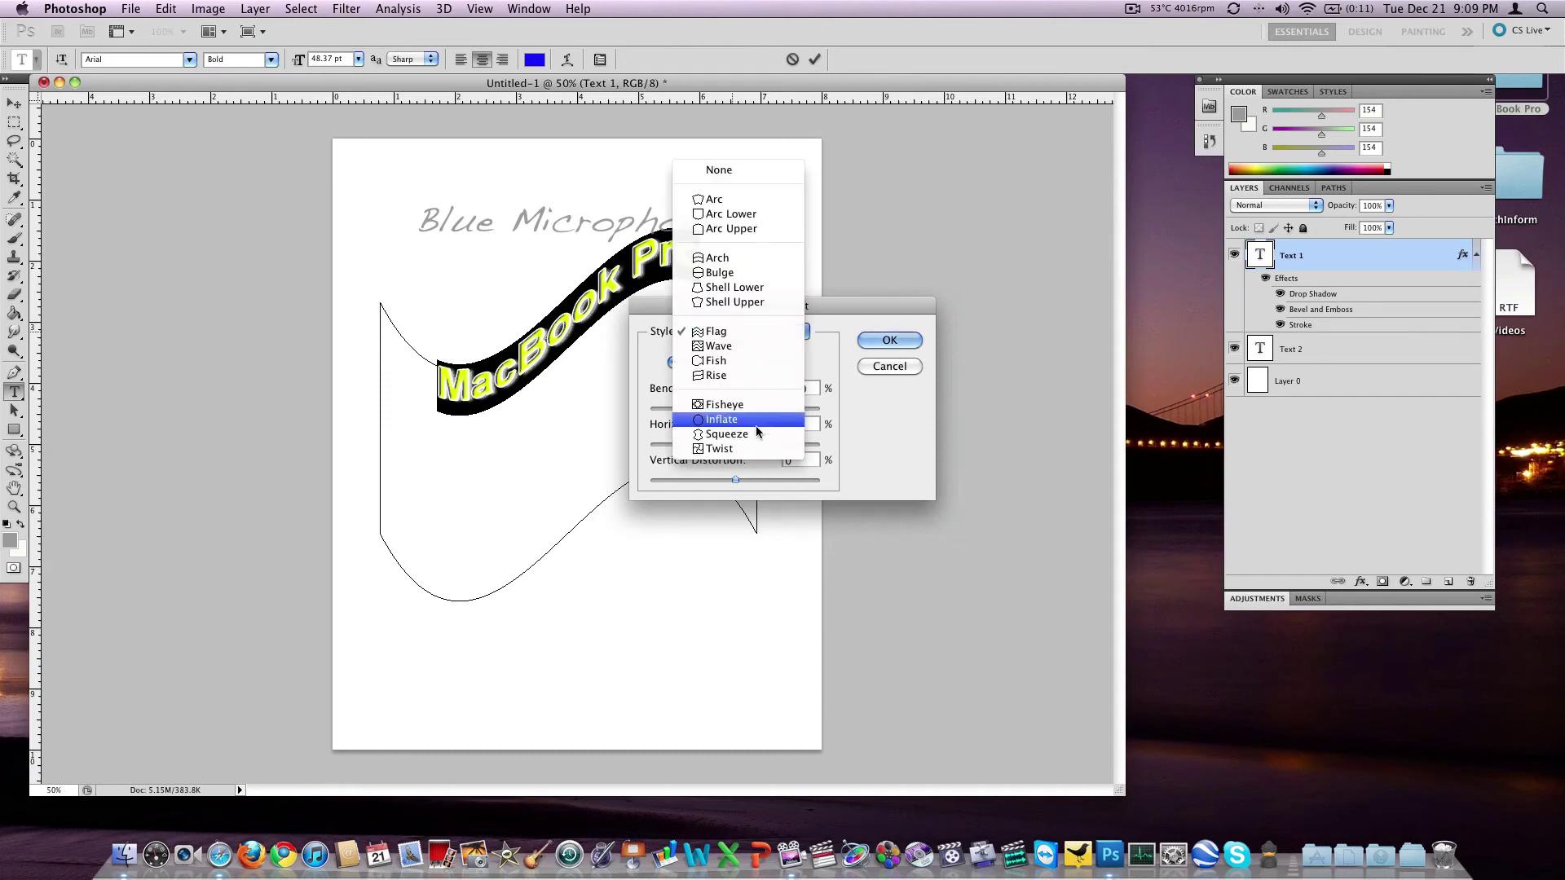
pyautogui.click(756, 448)
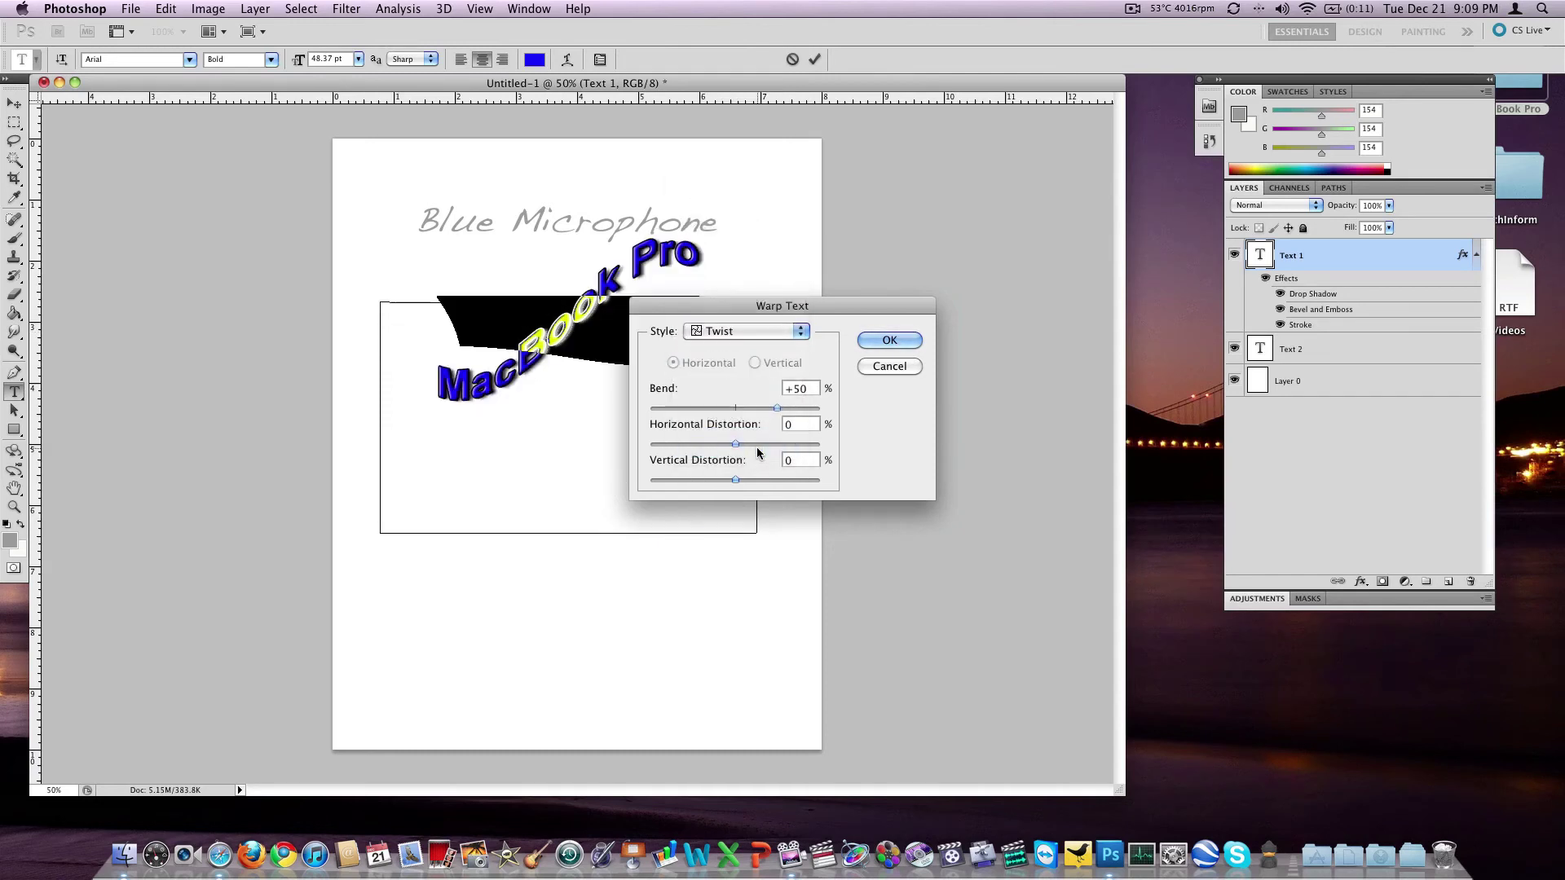
pyautogui.click(721, 331)
pyautogui.click(728, 309)
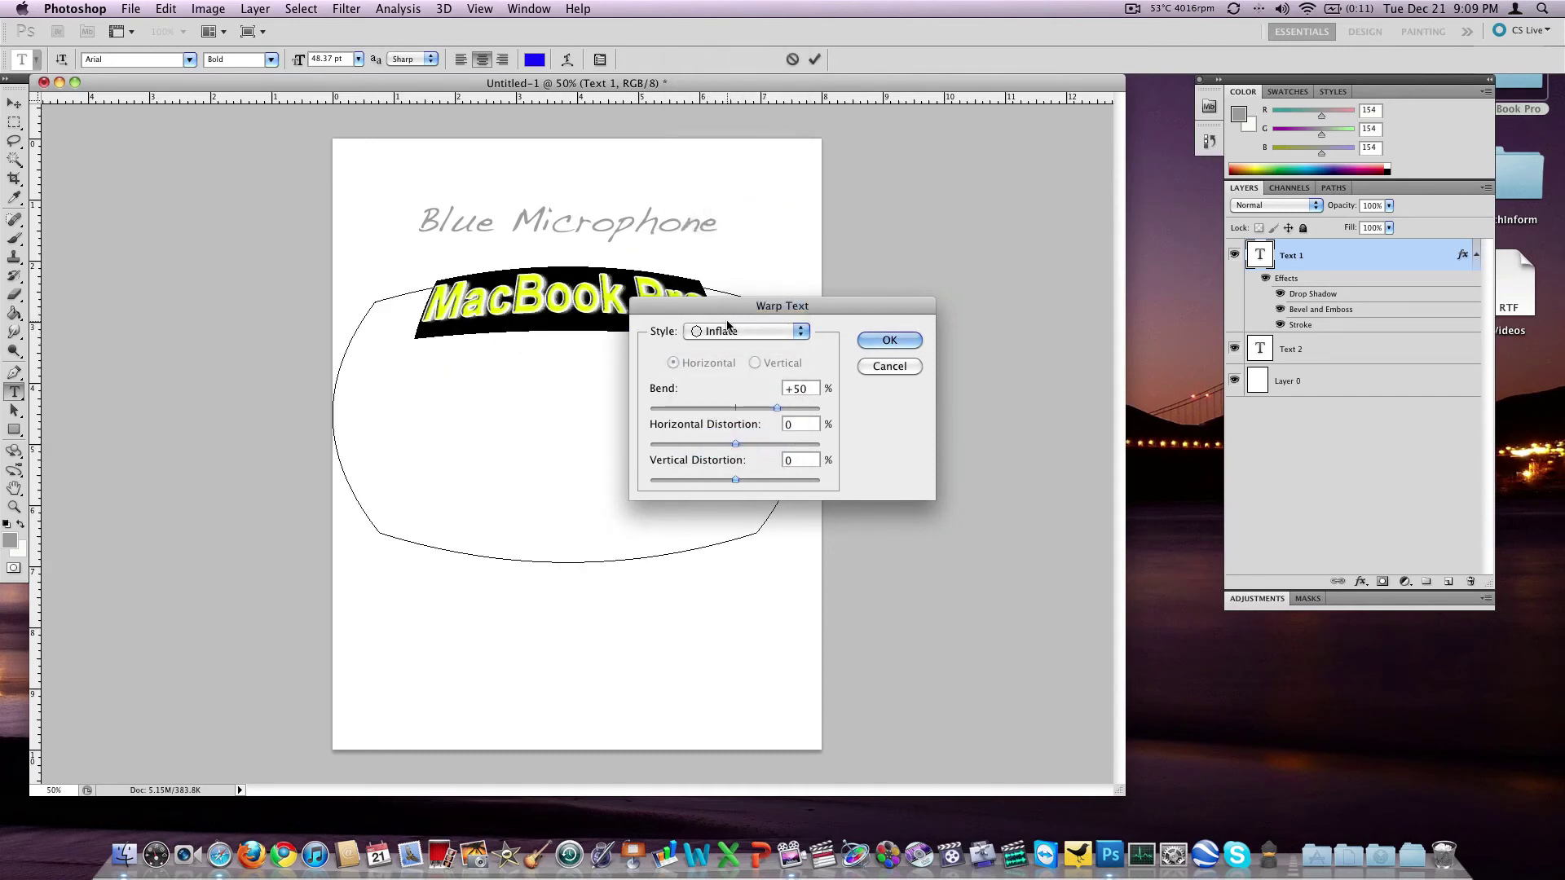
# - Try the Bulge warp, then set the warp style to None and confirm
pyautogui.moveTo(733, 304); pyautogui.dragTo(973, 311)
pyautogui.click(966, 341)
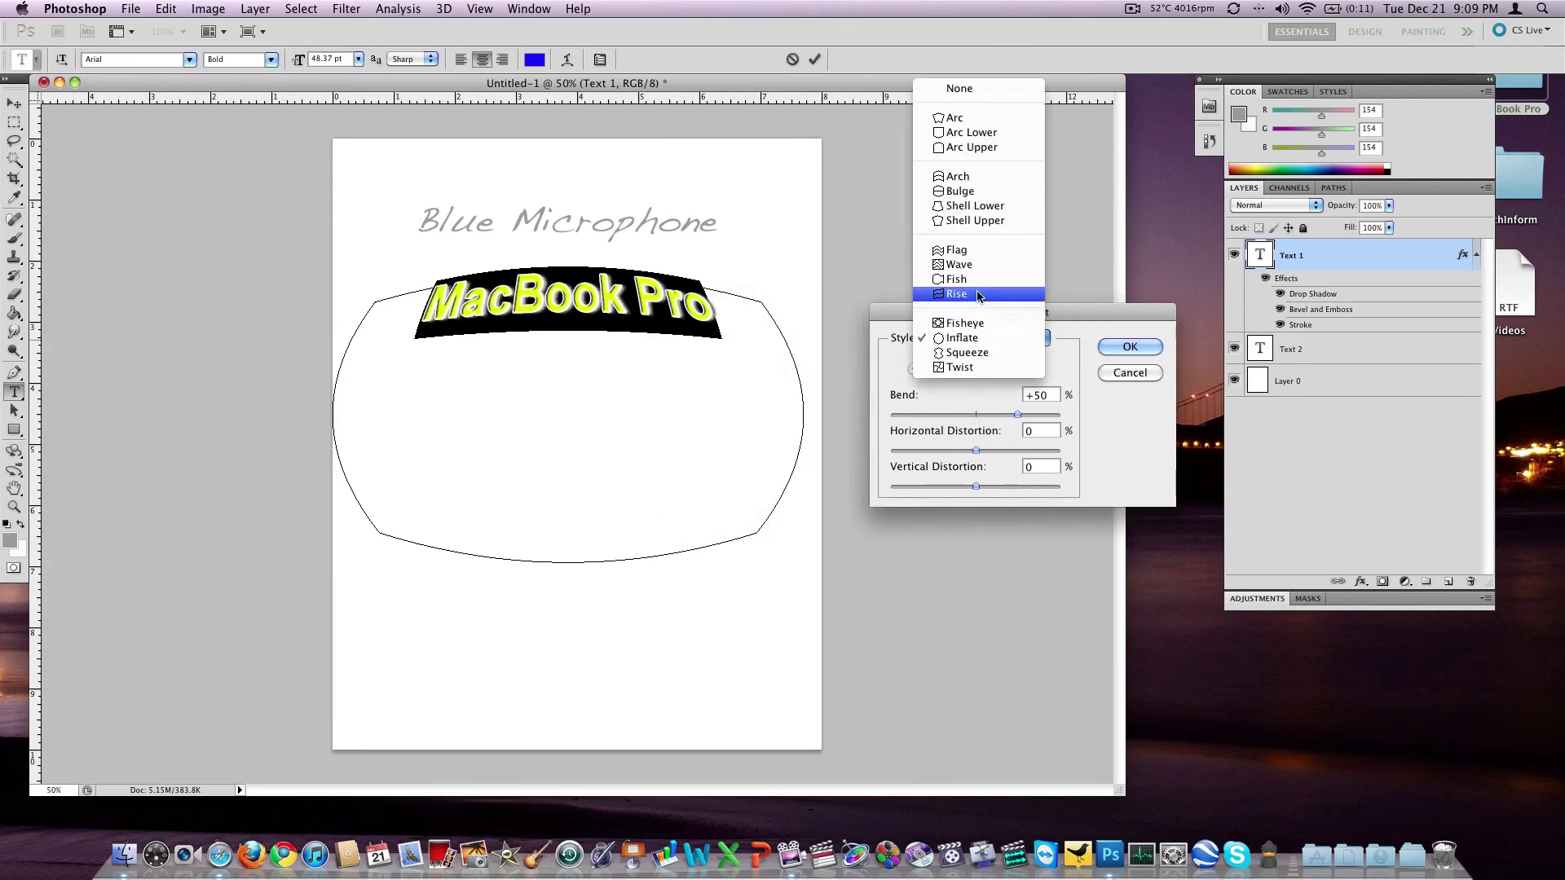
pyautogui.click(962, 191)
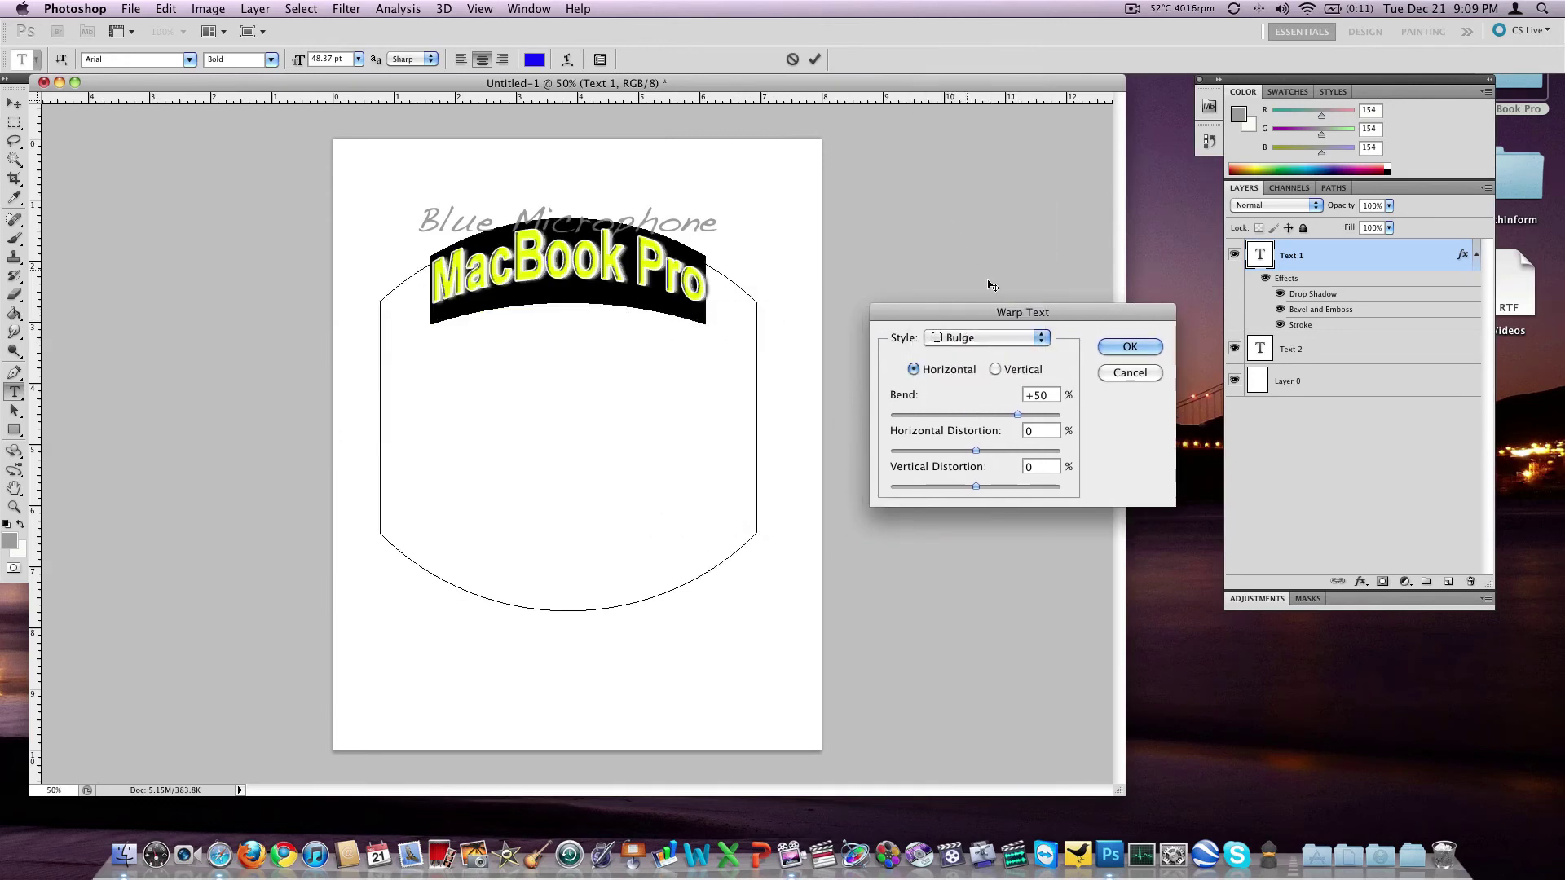
pyautogui.click(1020, 340)
pyautogui.click(1013, 233)
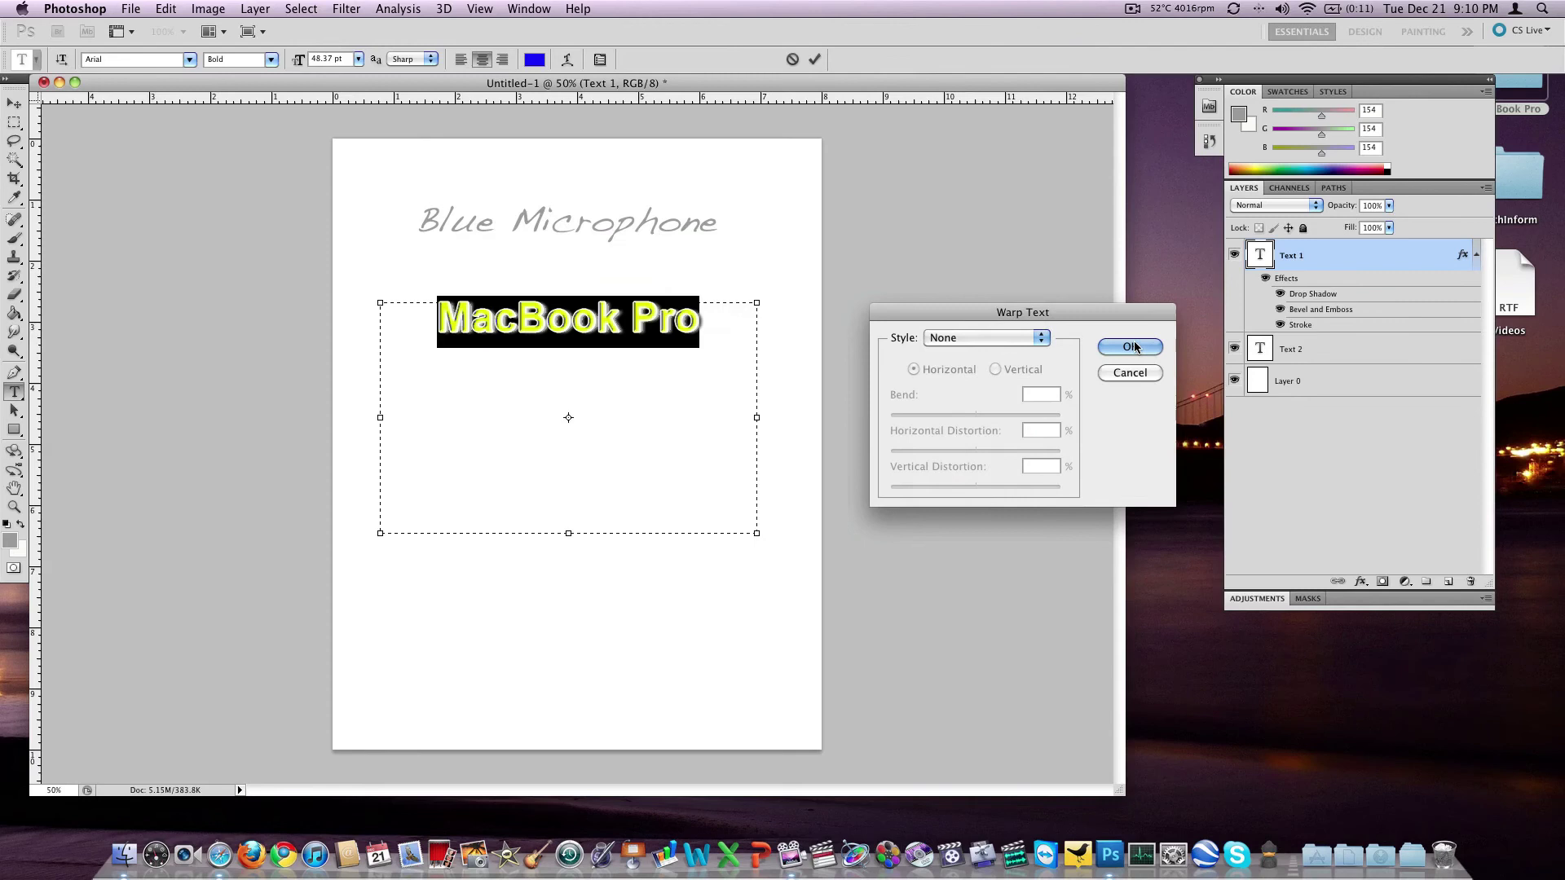
pyautogui.click(1131, 344)
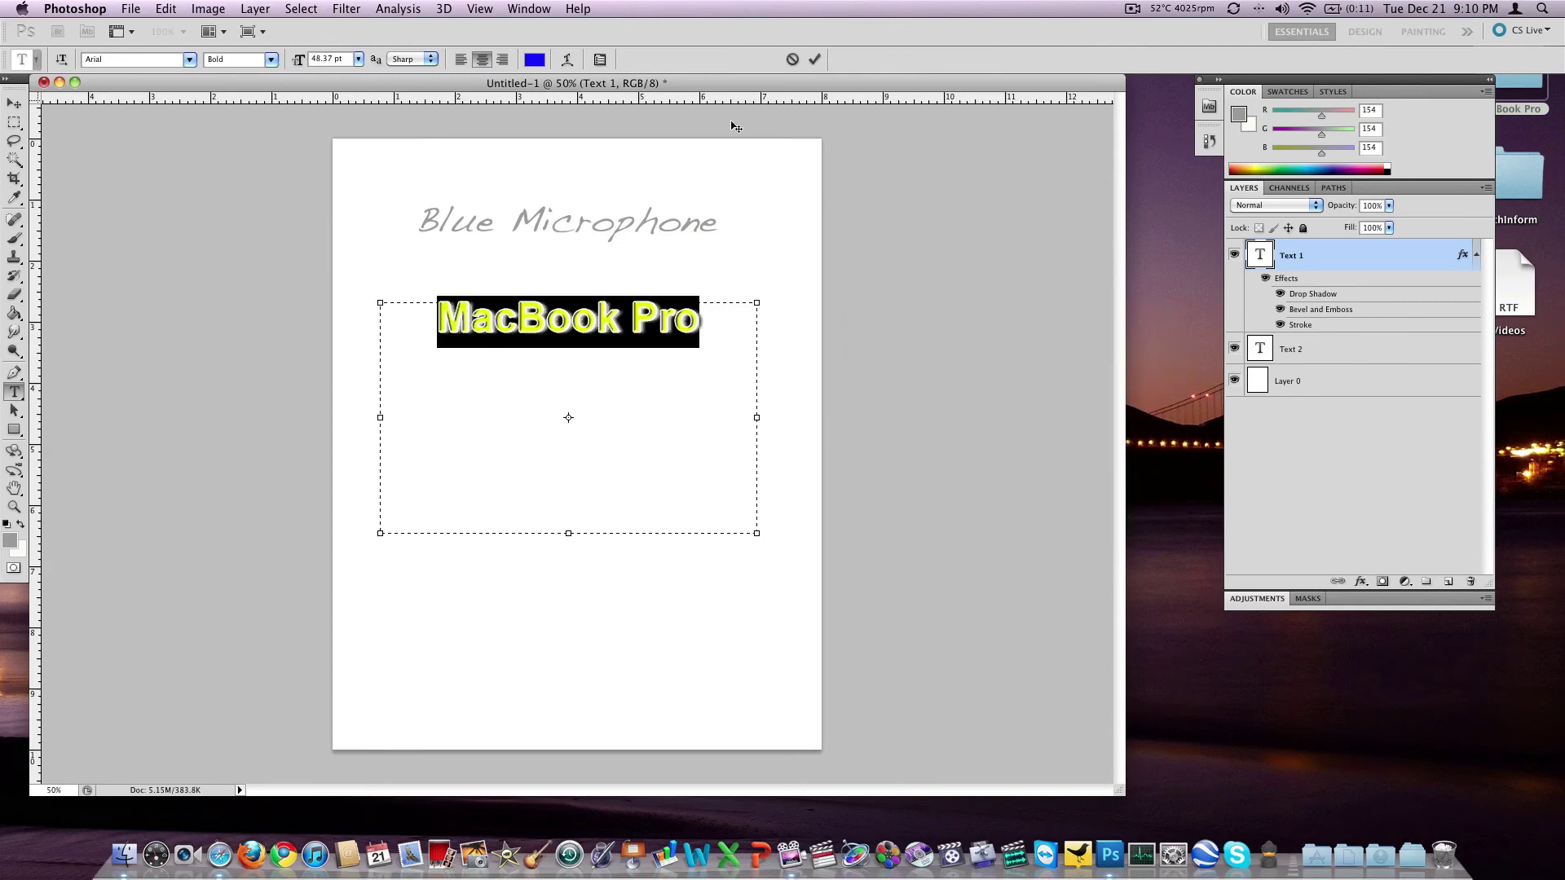
# - Add a second line 'MacBook' below MacBook Pro, after trying 6 pt leading
pyautogui.click(602, 62)
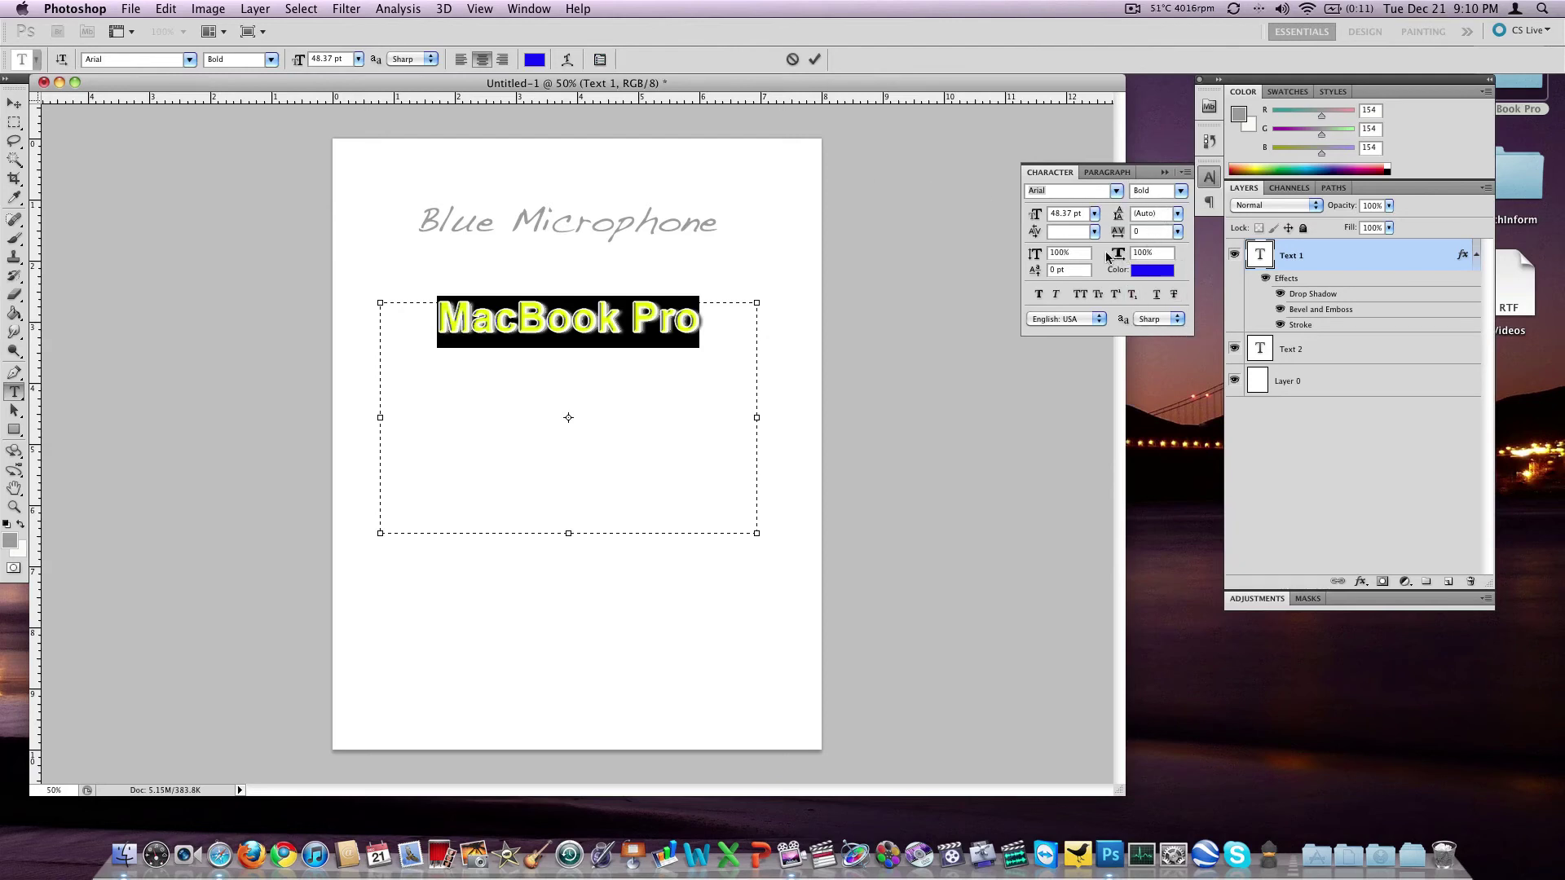
pyautogui.click(1177, 213)
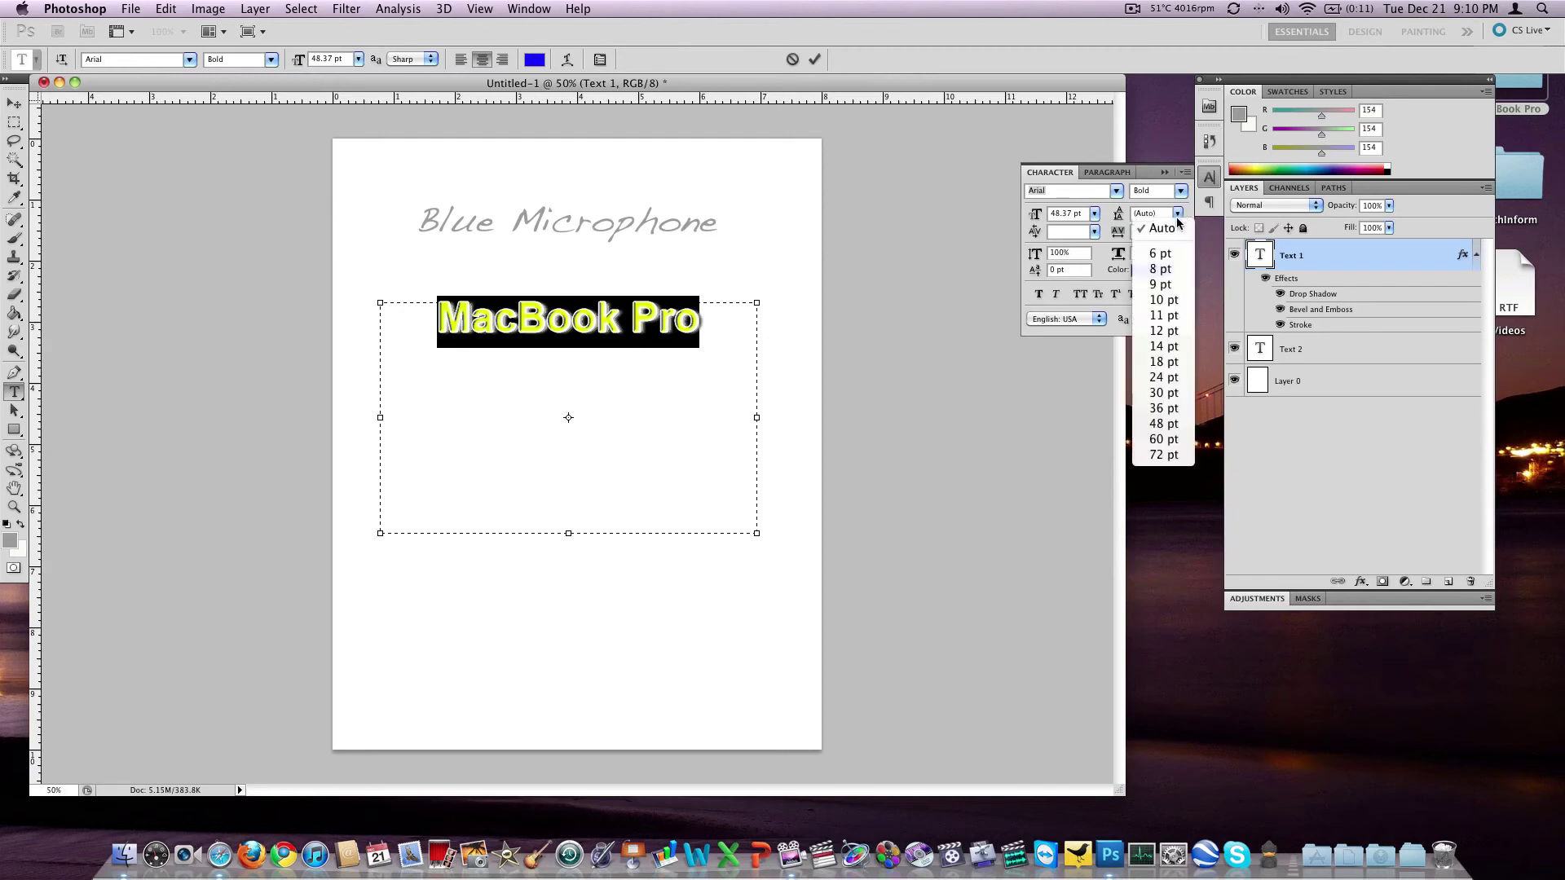
pyautogui.click(1173, 257)
pyautogui.click(706, 334)
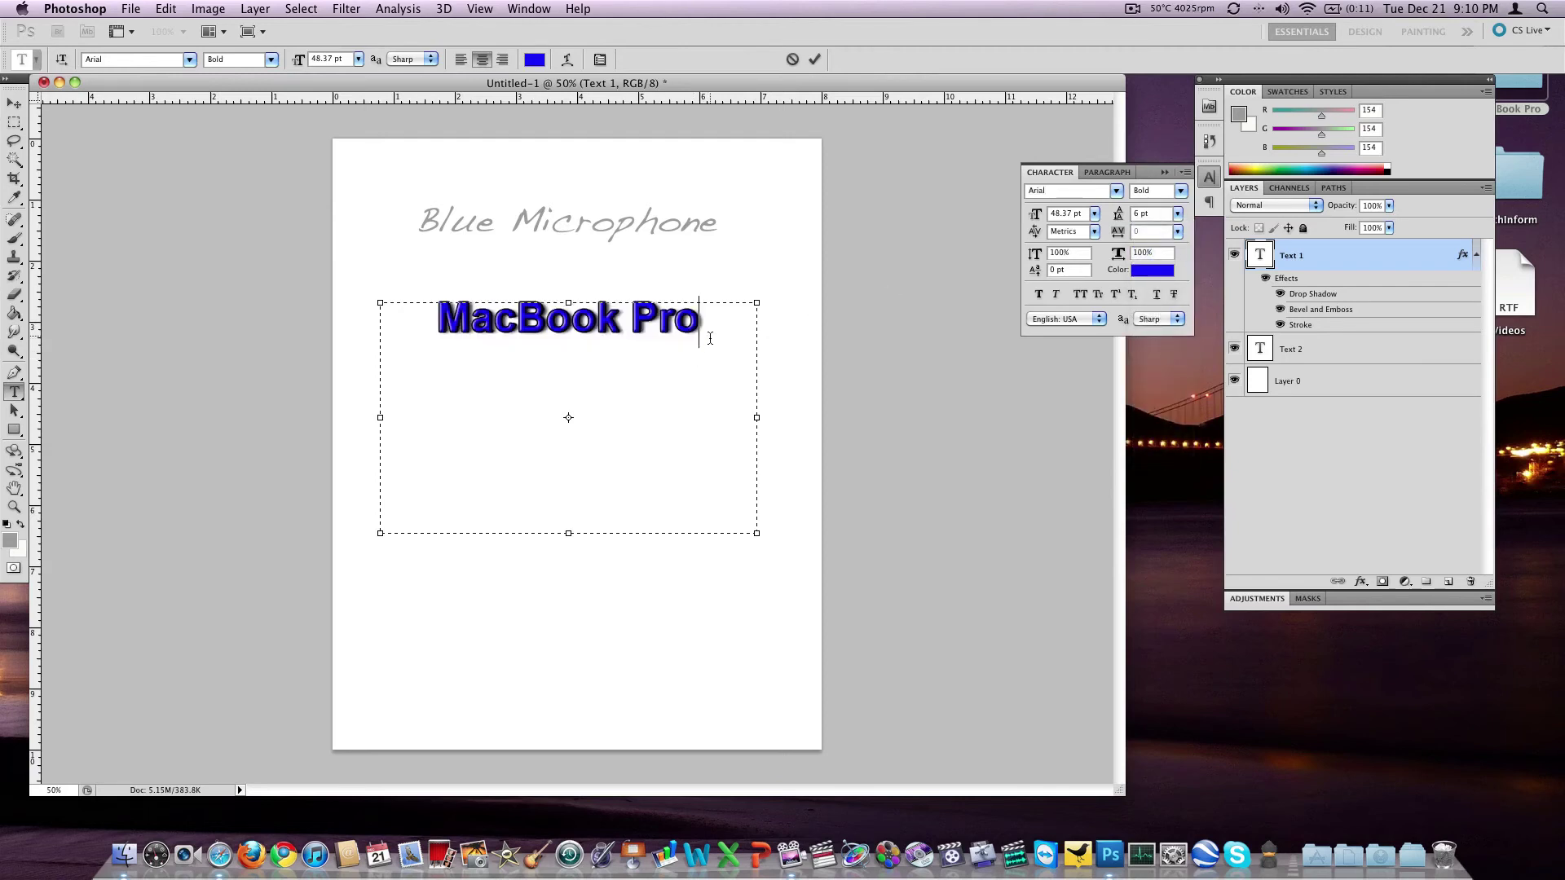
pyautogui.press('Return')
pyautogui.write('Ma')
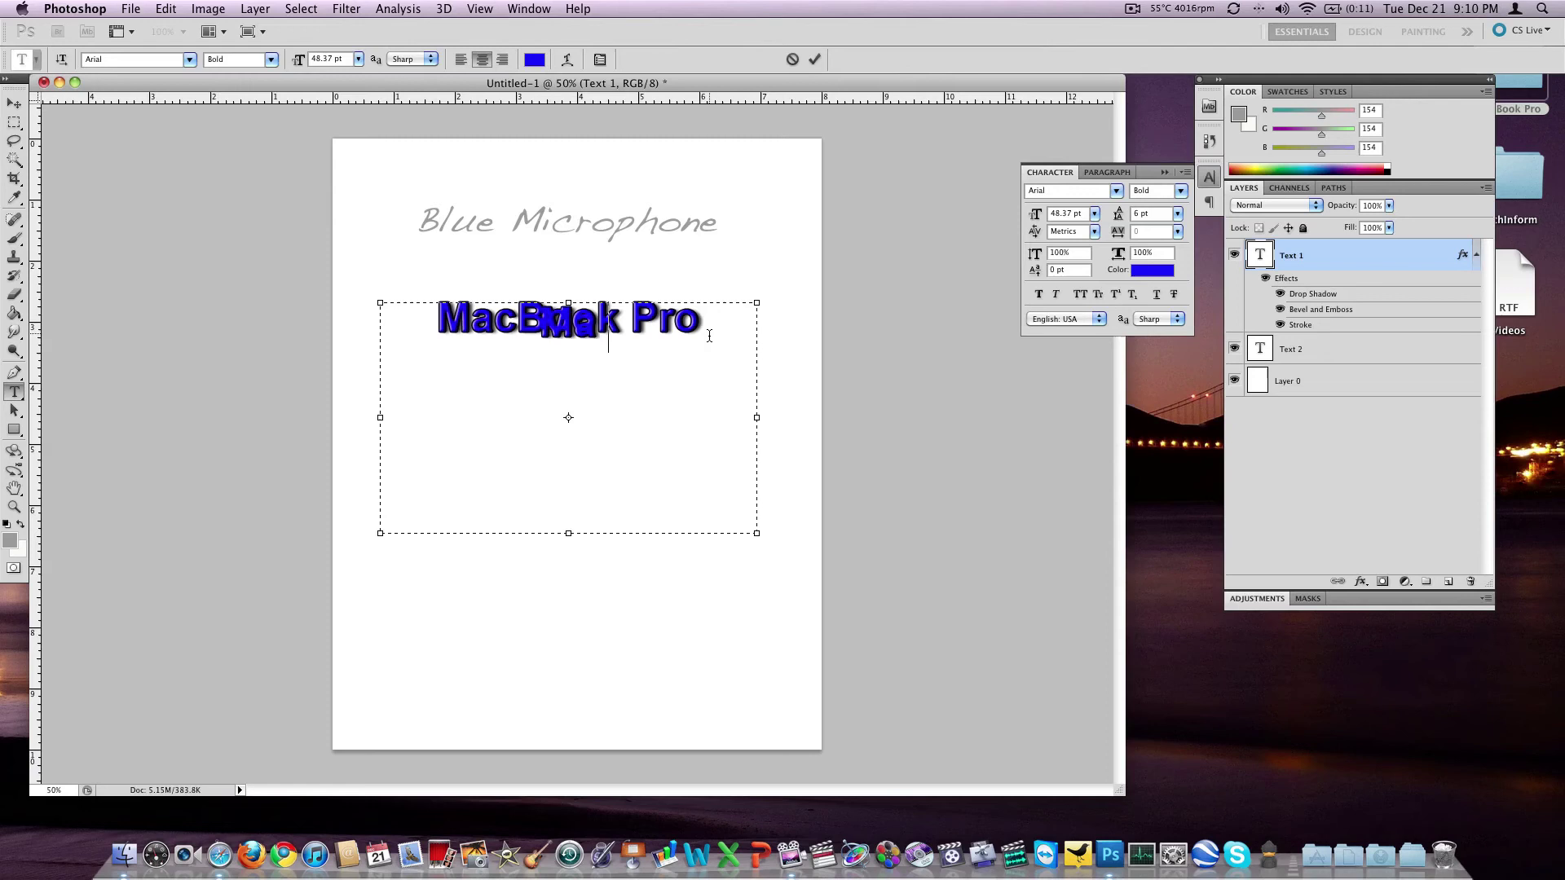
pyautogui.write('cBook')
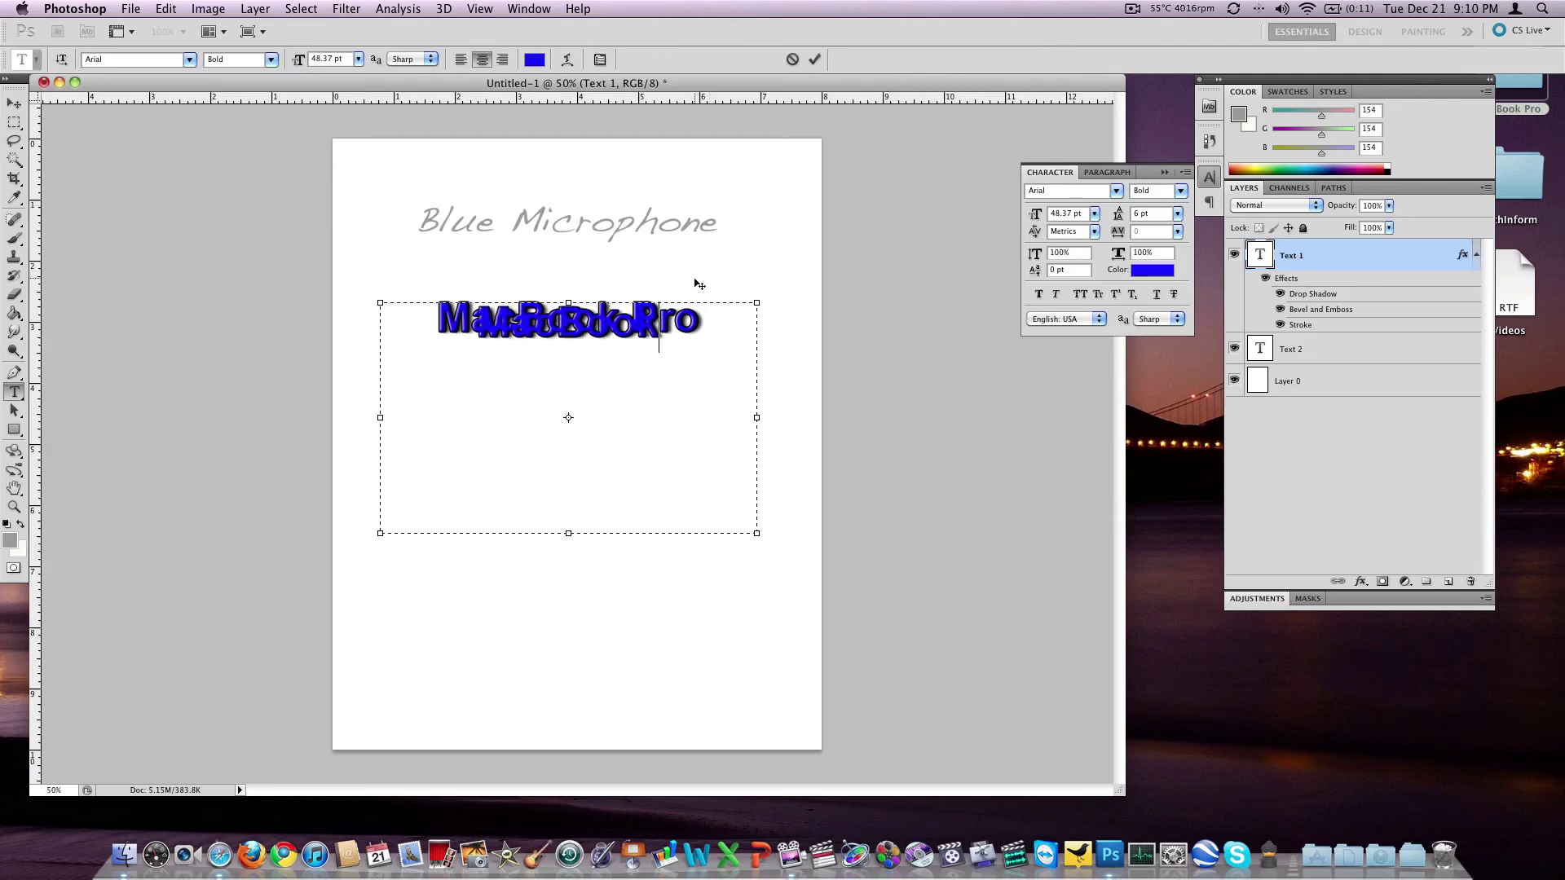
# - Try 18 pt leading and select both lines of text
pyautogui.click(1178, 215)
pyautogui.click(1163, 361)
pyautogui.moveTo(617, 369); pyautogui.dragTo(477, 351)
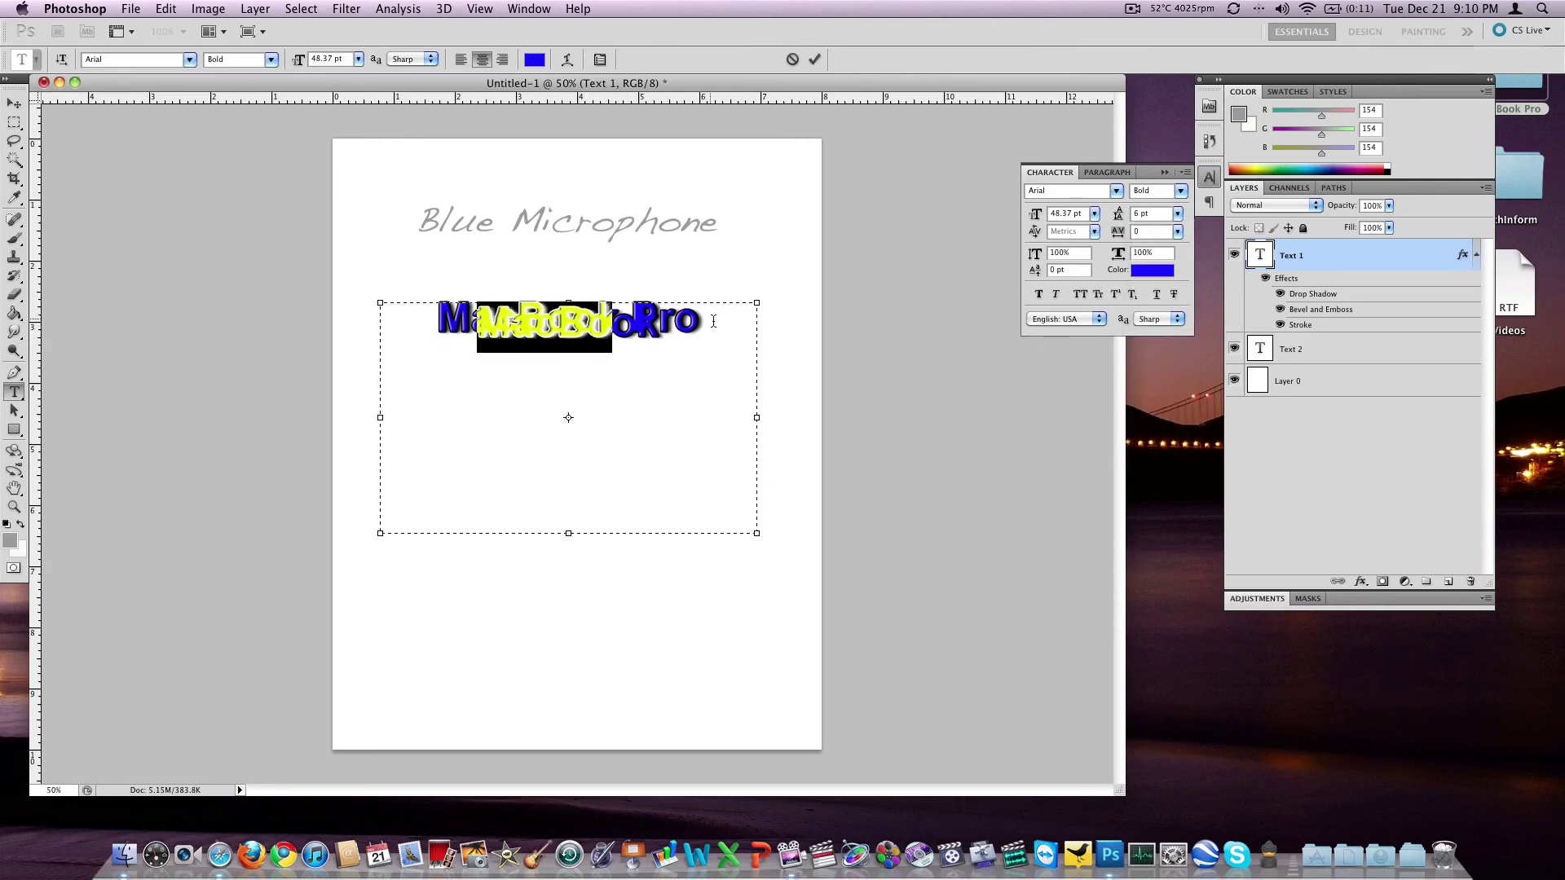
pyautogui.moveTo(712, 320); pyautogui.dragTo(391, 351)
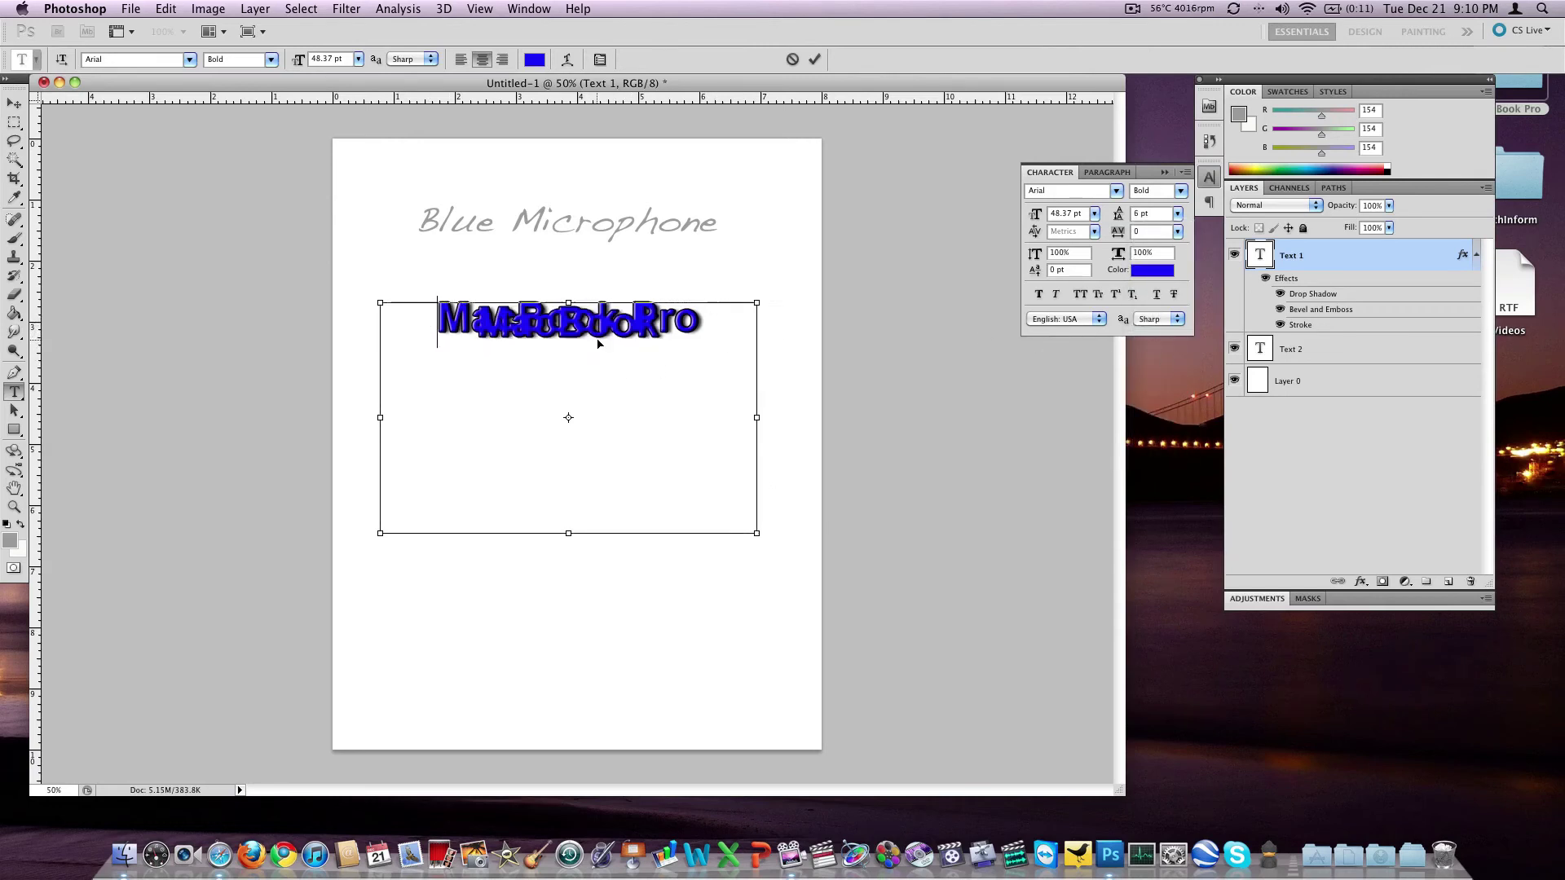
pyautogui.press('super+a')
# - Try 18, 60, 36 and 48 pt leading, then enter 42 pt leading
pyautogui.click(1170, 214)
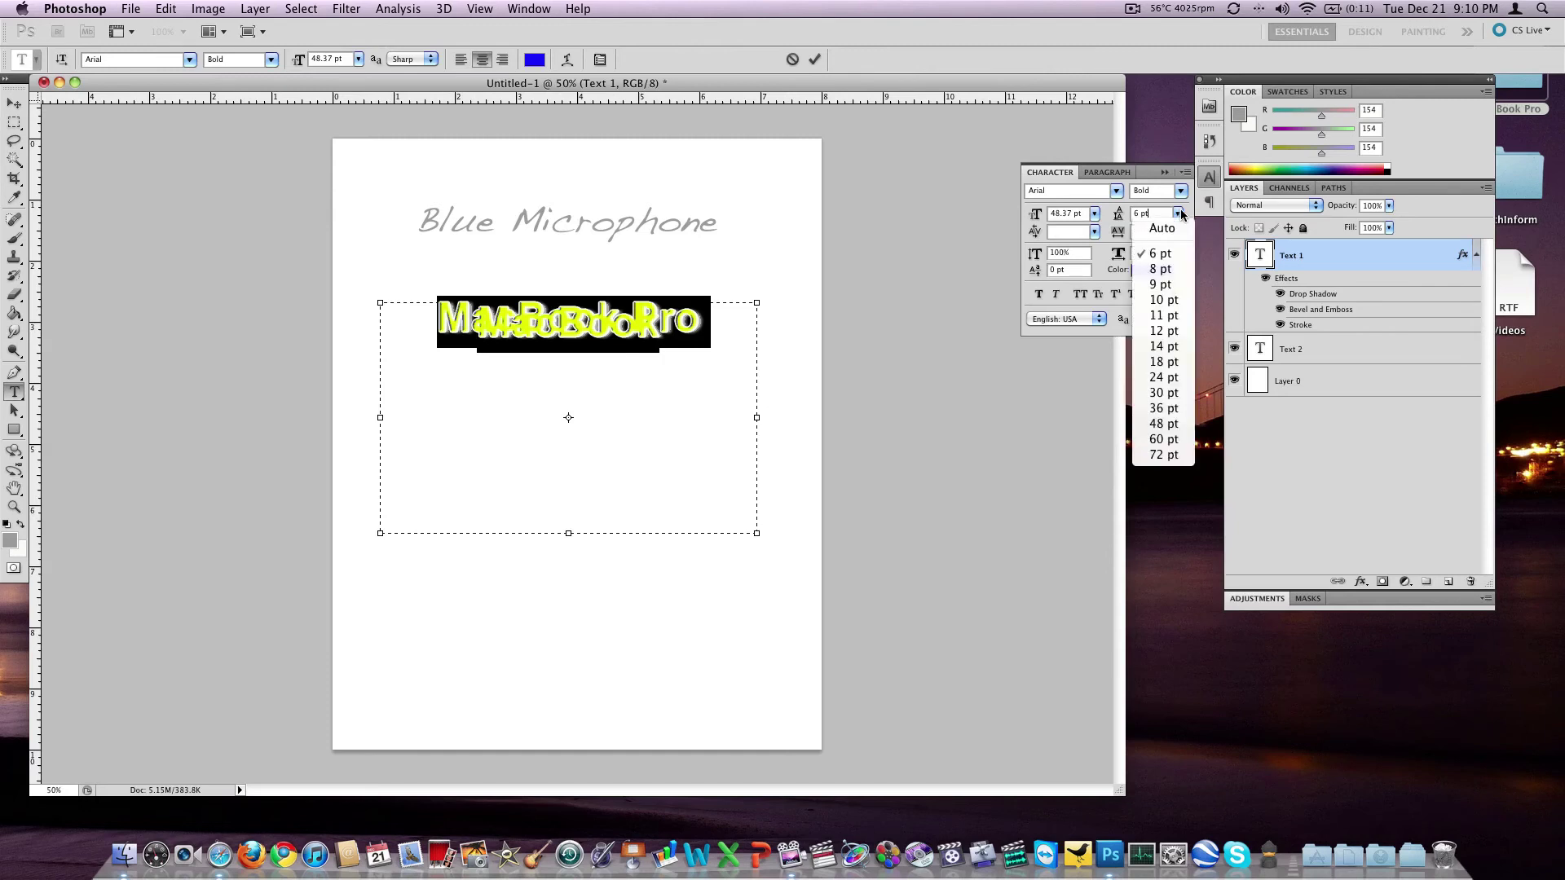
pyautogui.click(1174, 363)
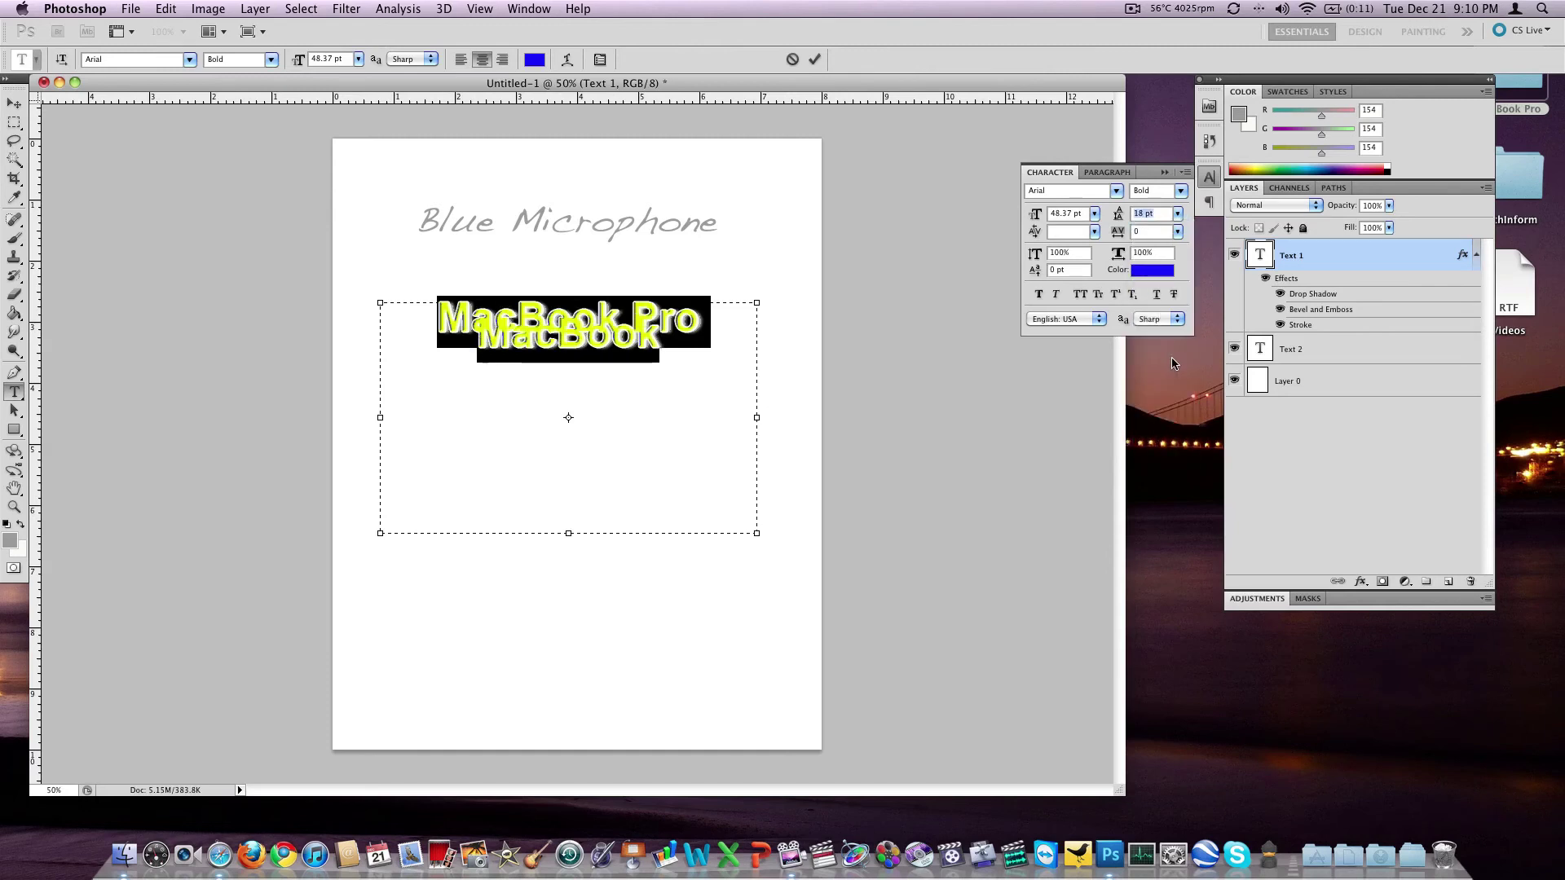
pyautogui.click(1176, 217)
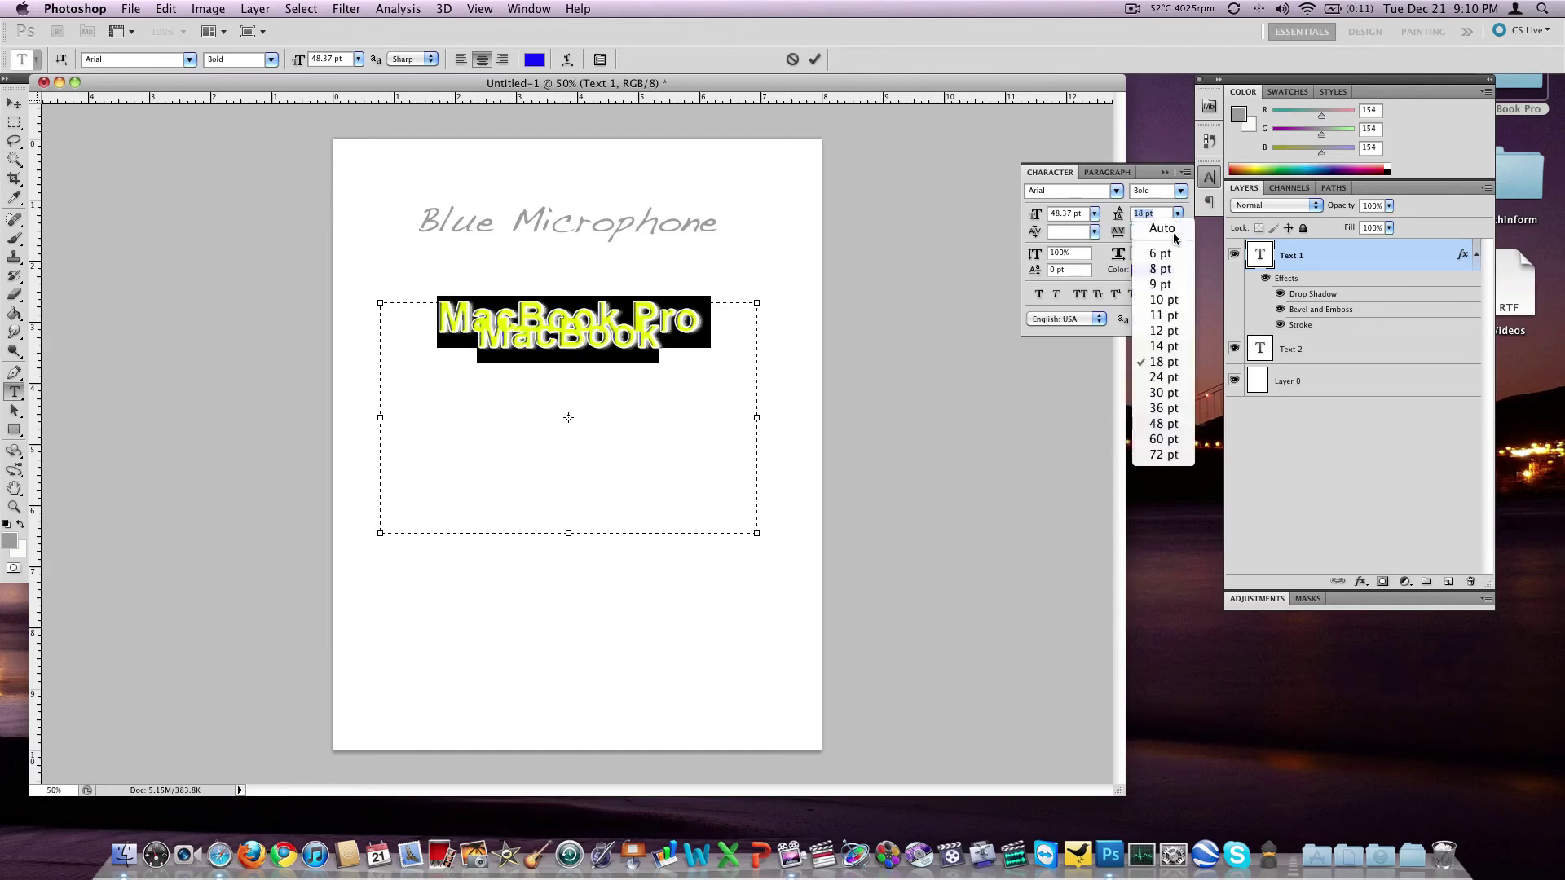
pyautogui.click(1164, 439)
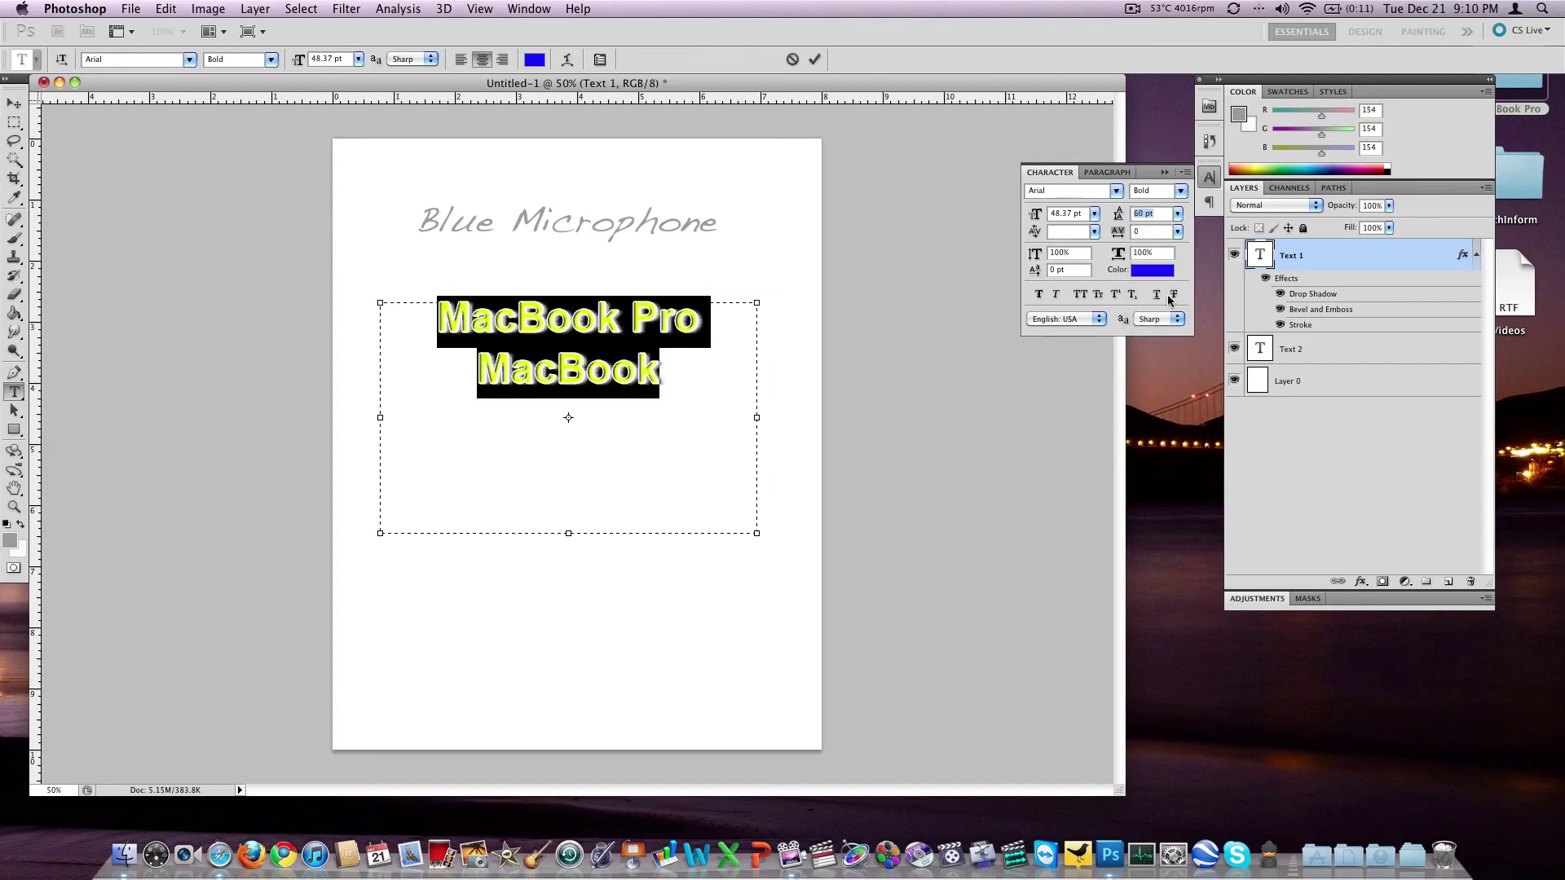
pyautogui.click(1177, 214)
pyautogui.click(1163, 411)
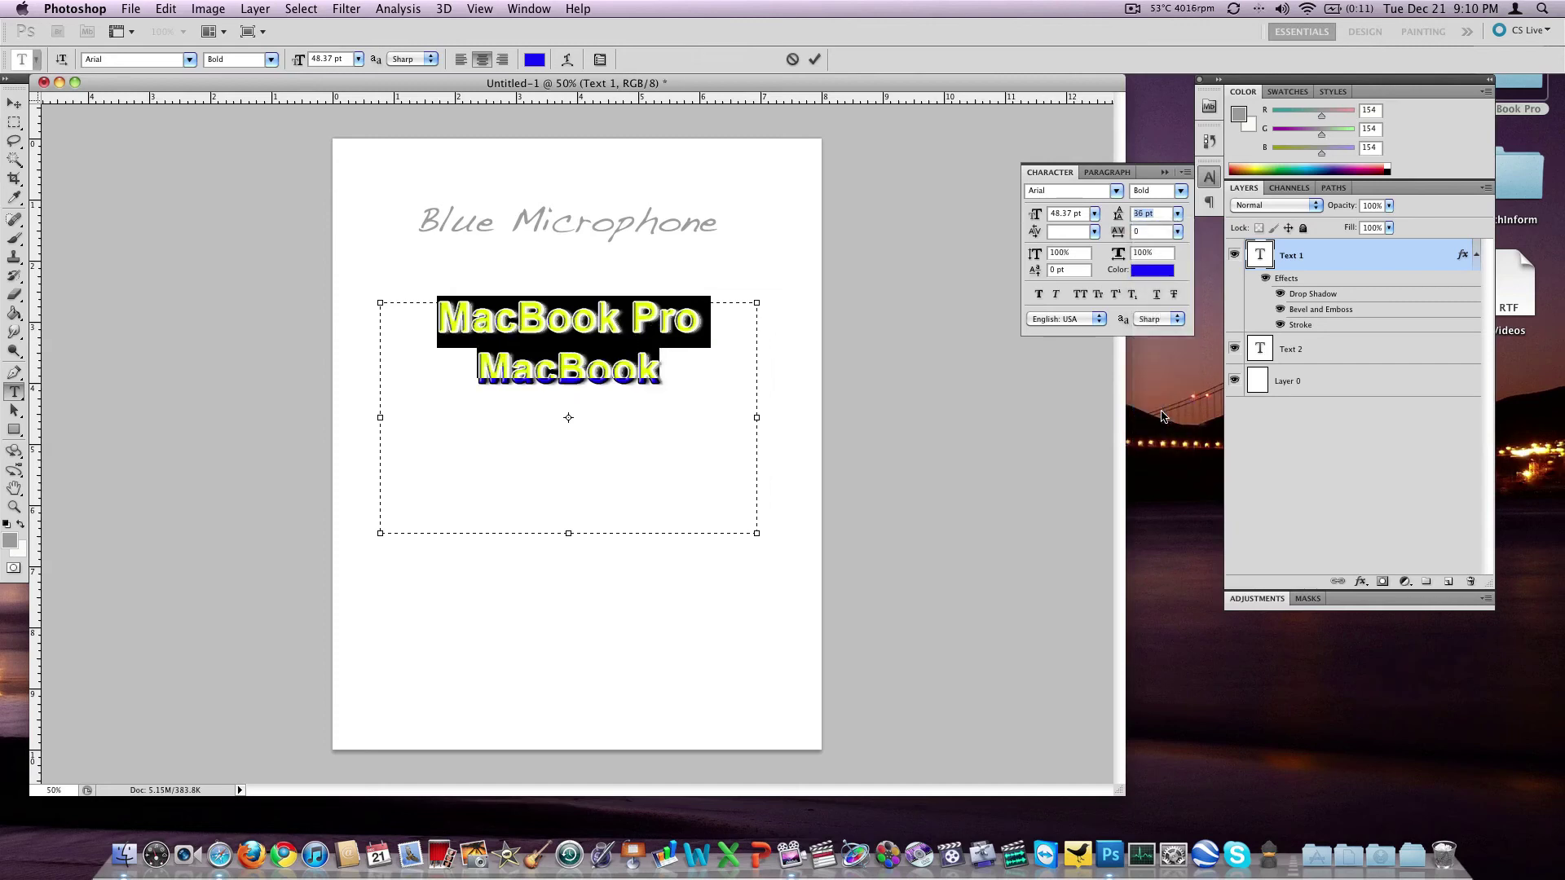
pyautogui.click(1178, 215)
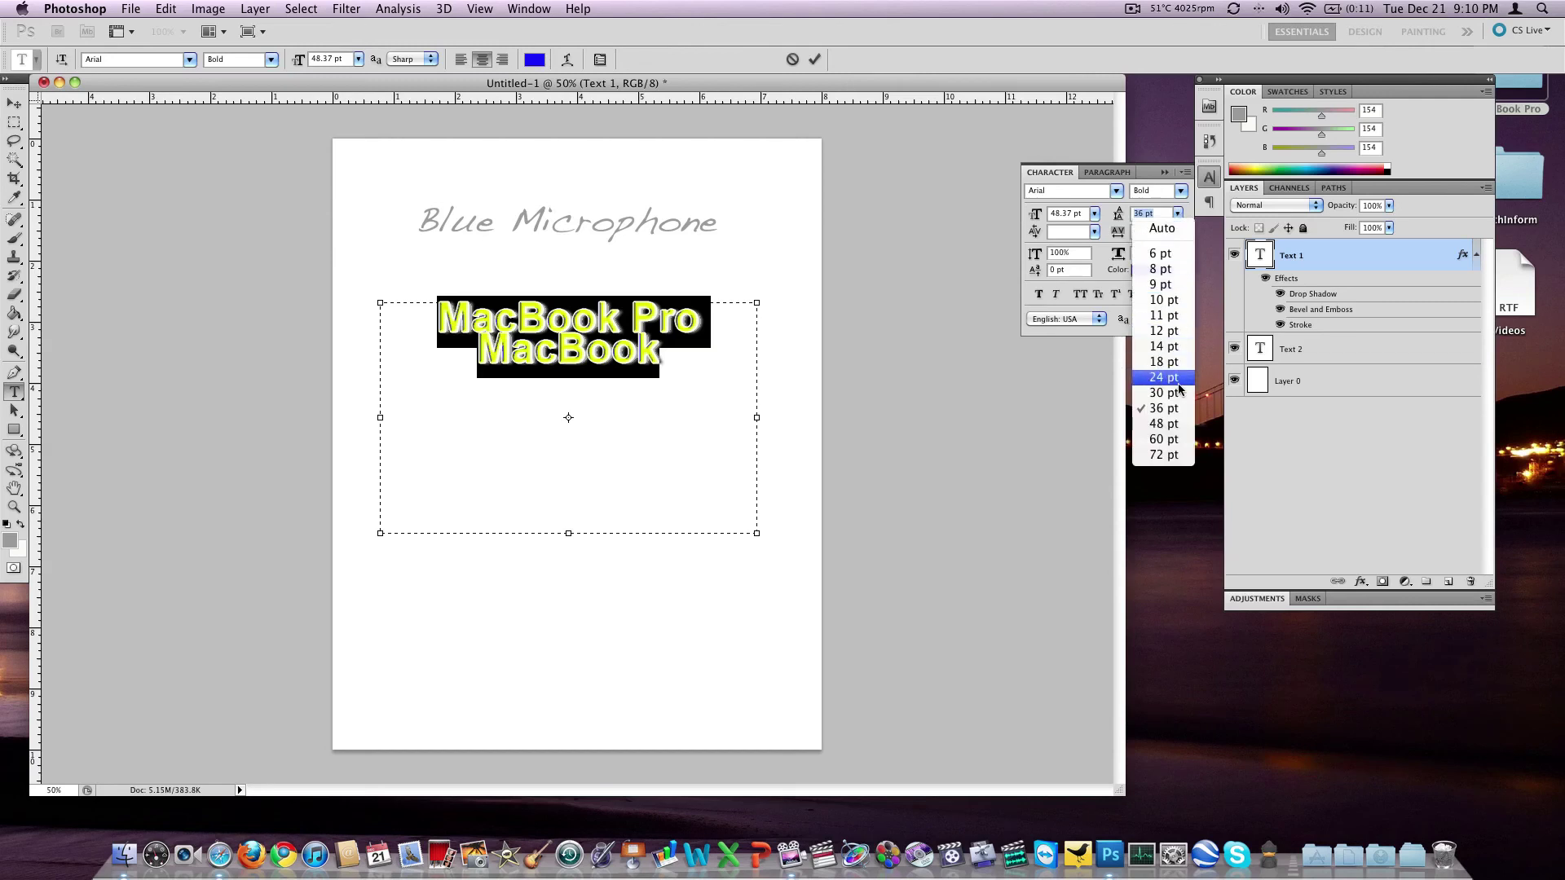
pyautogui.click(1163, 423)
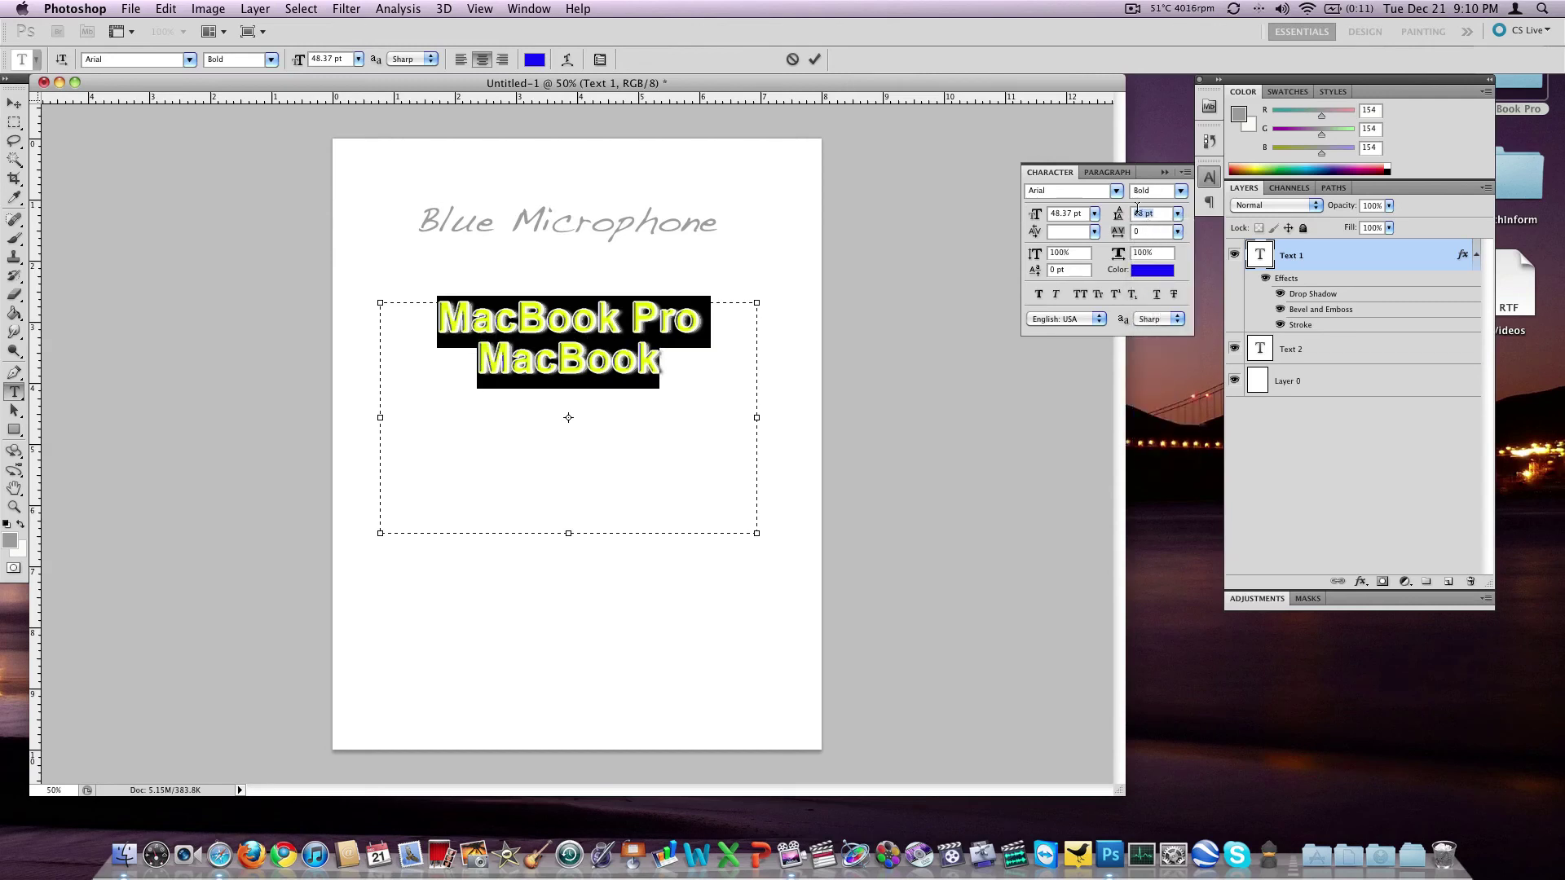
pyautogui.click(1137, 211)
pyautogui.press('Delete')
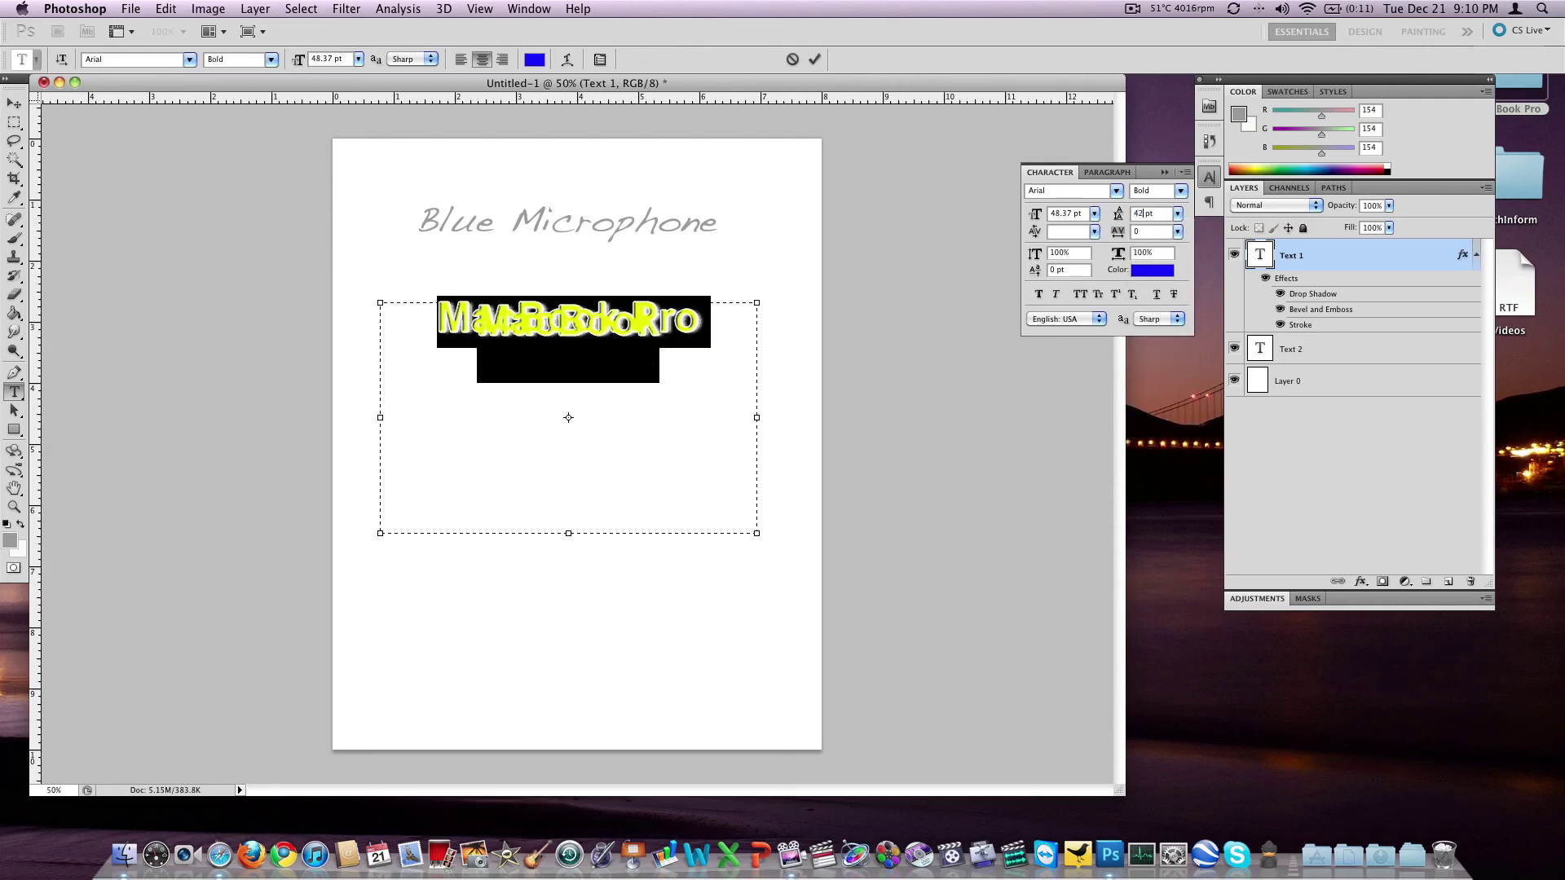
pyautogui.write('2')
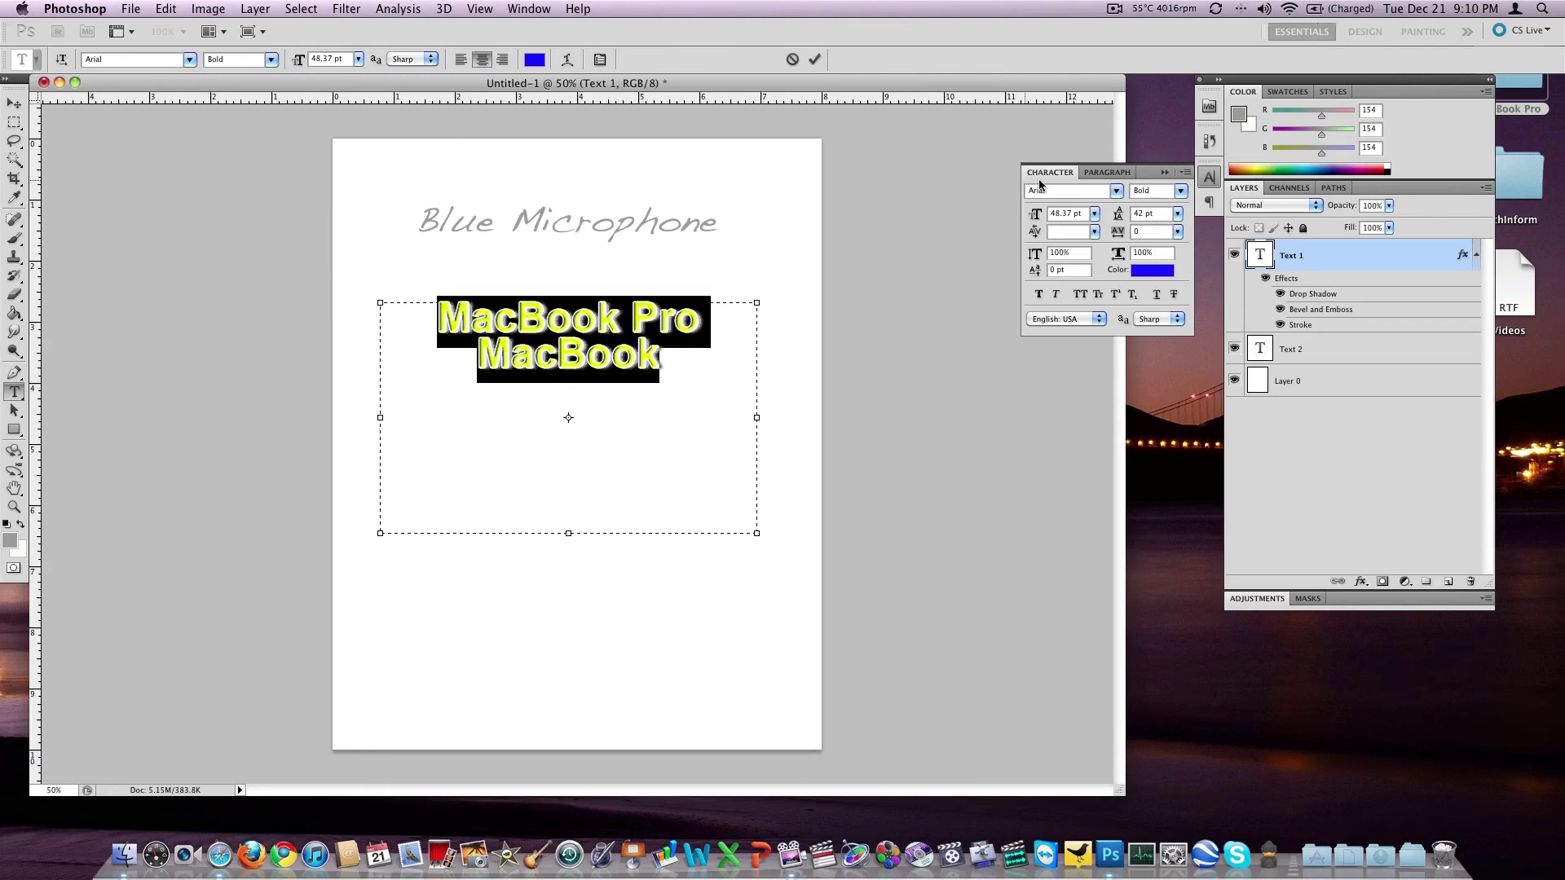
# - Leave kerning unchanged, toggle small caps and apply Faux Bold to the text
pyautogui.click(1092, 232)
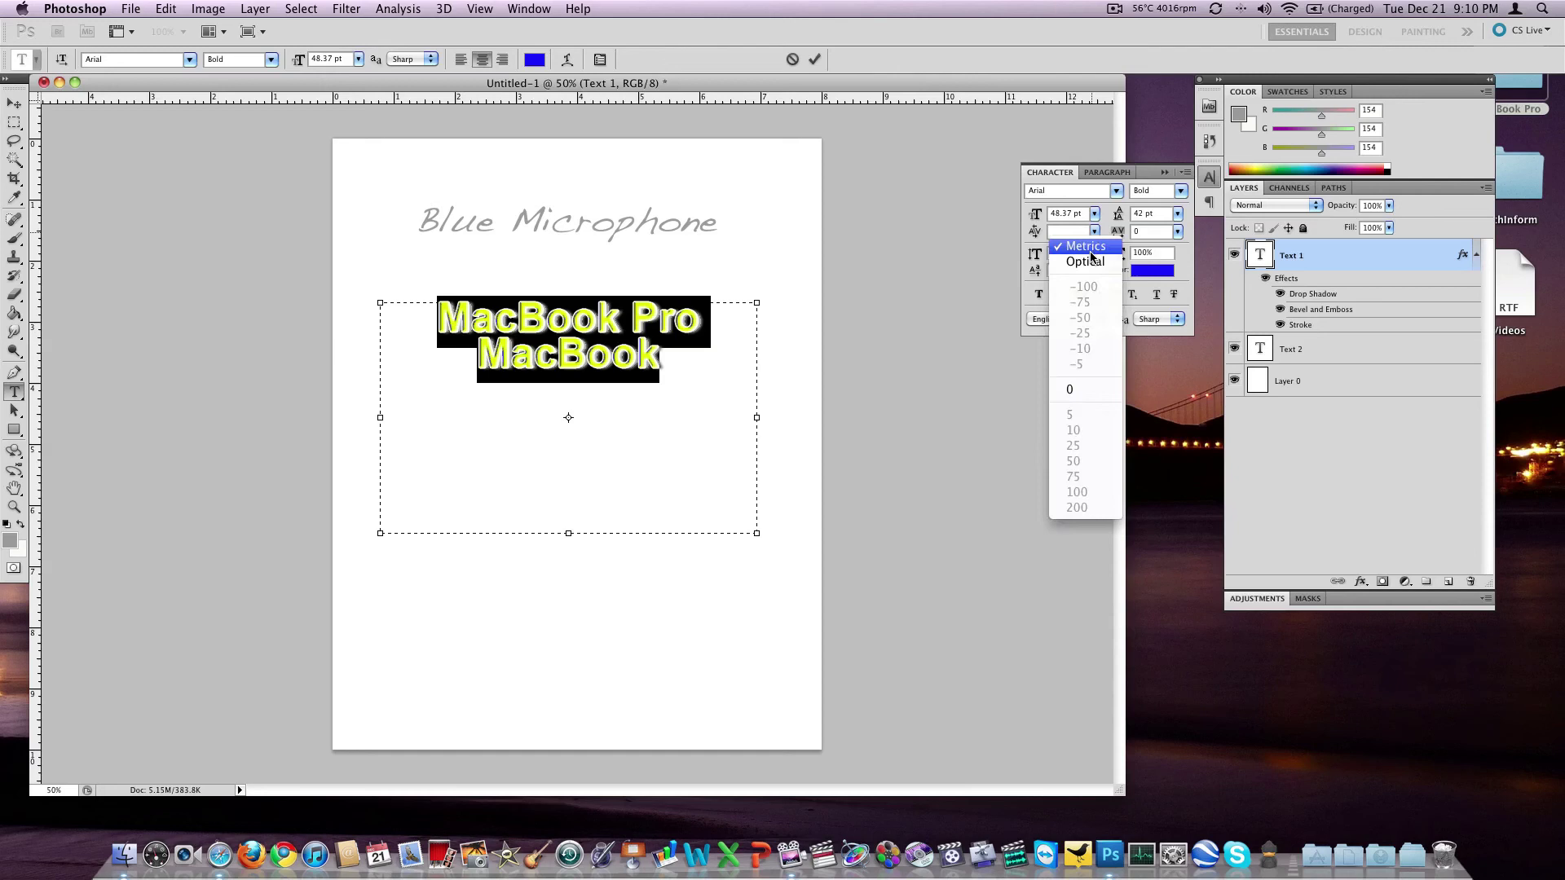
pyautogui.click(1089, 246)
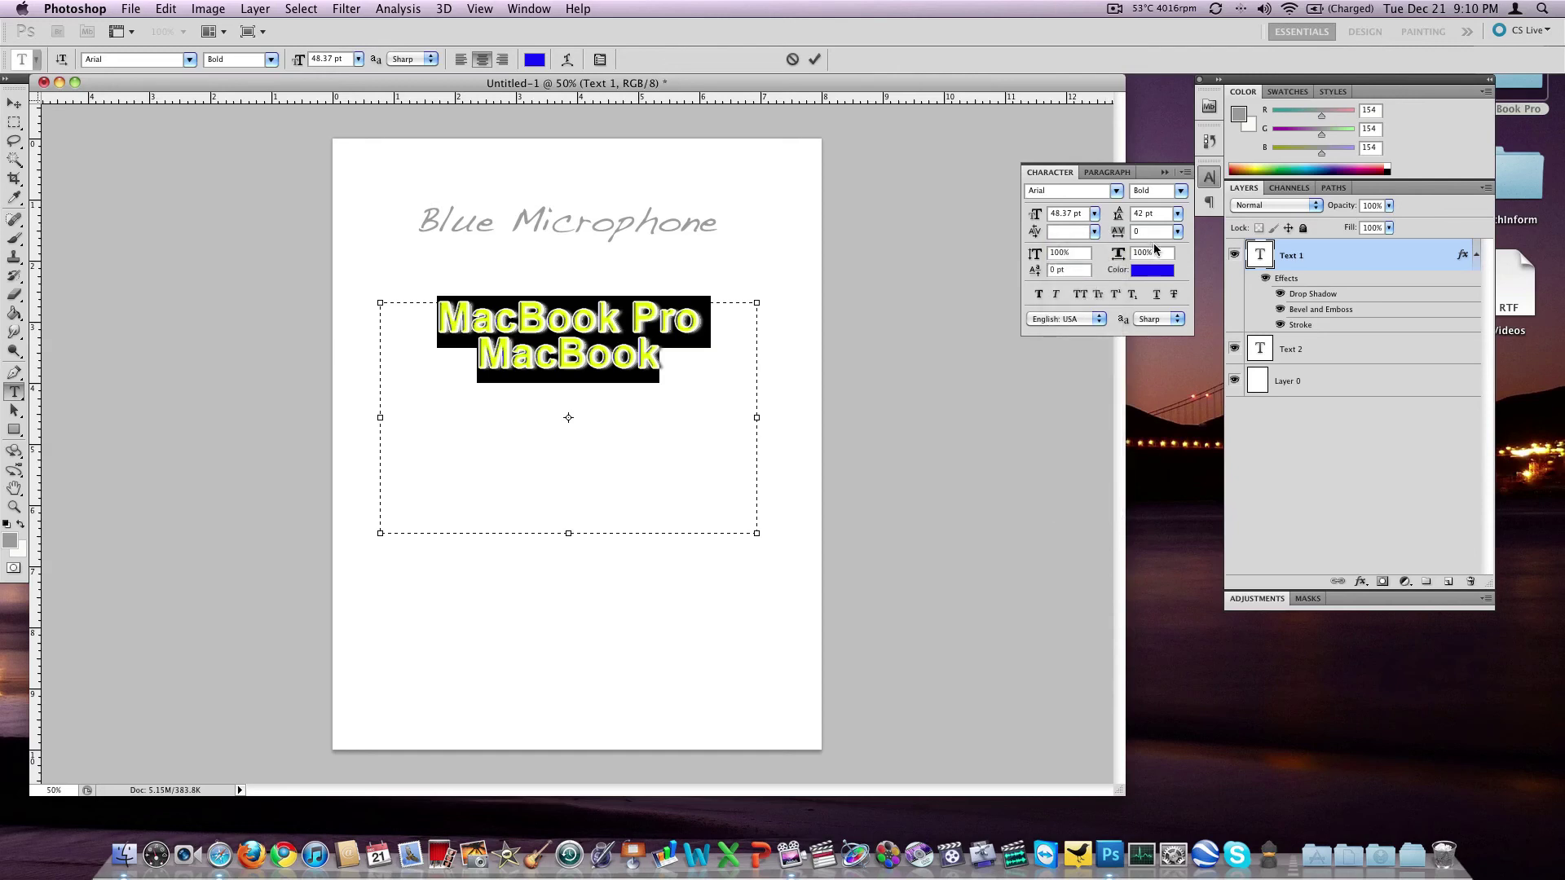
pyautogui.click(1099, 297)
pyautogui.click(1039, 294)
# - Try underline and strikethrough, then remove both, turning superscript off
pyautogui.click(1154, 297)
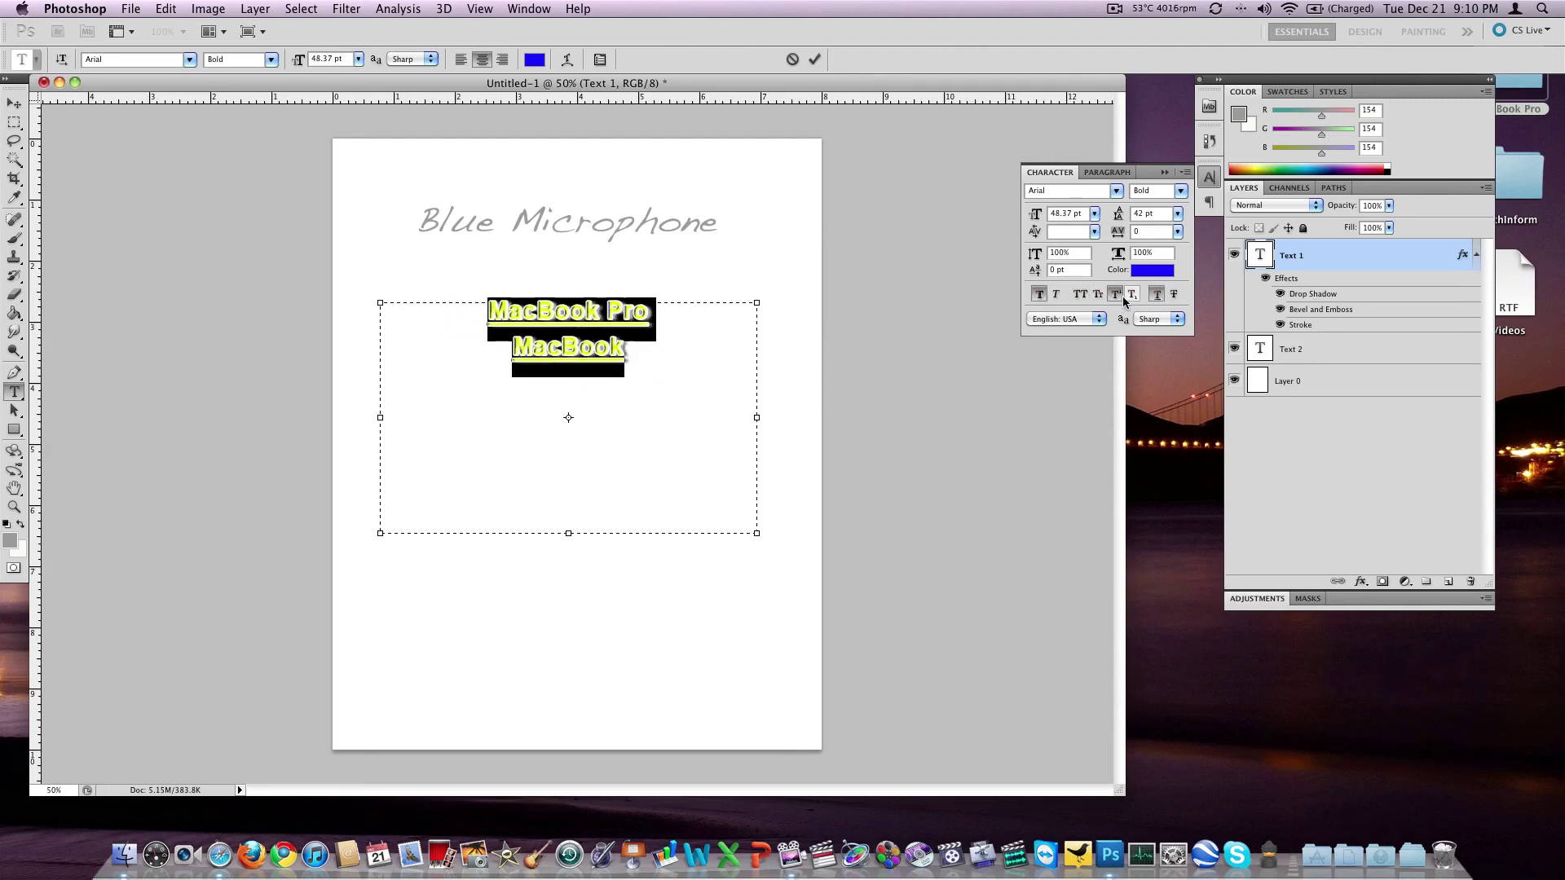
pyautogui.click(1116, 295)
pyautogui.click(1152, 295)
pyautogui.click(1173, 295)
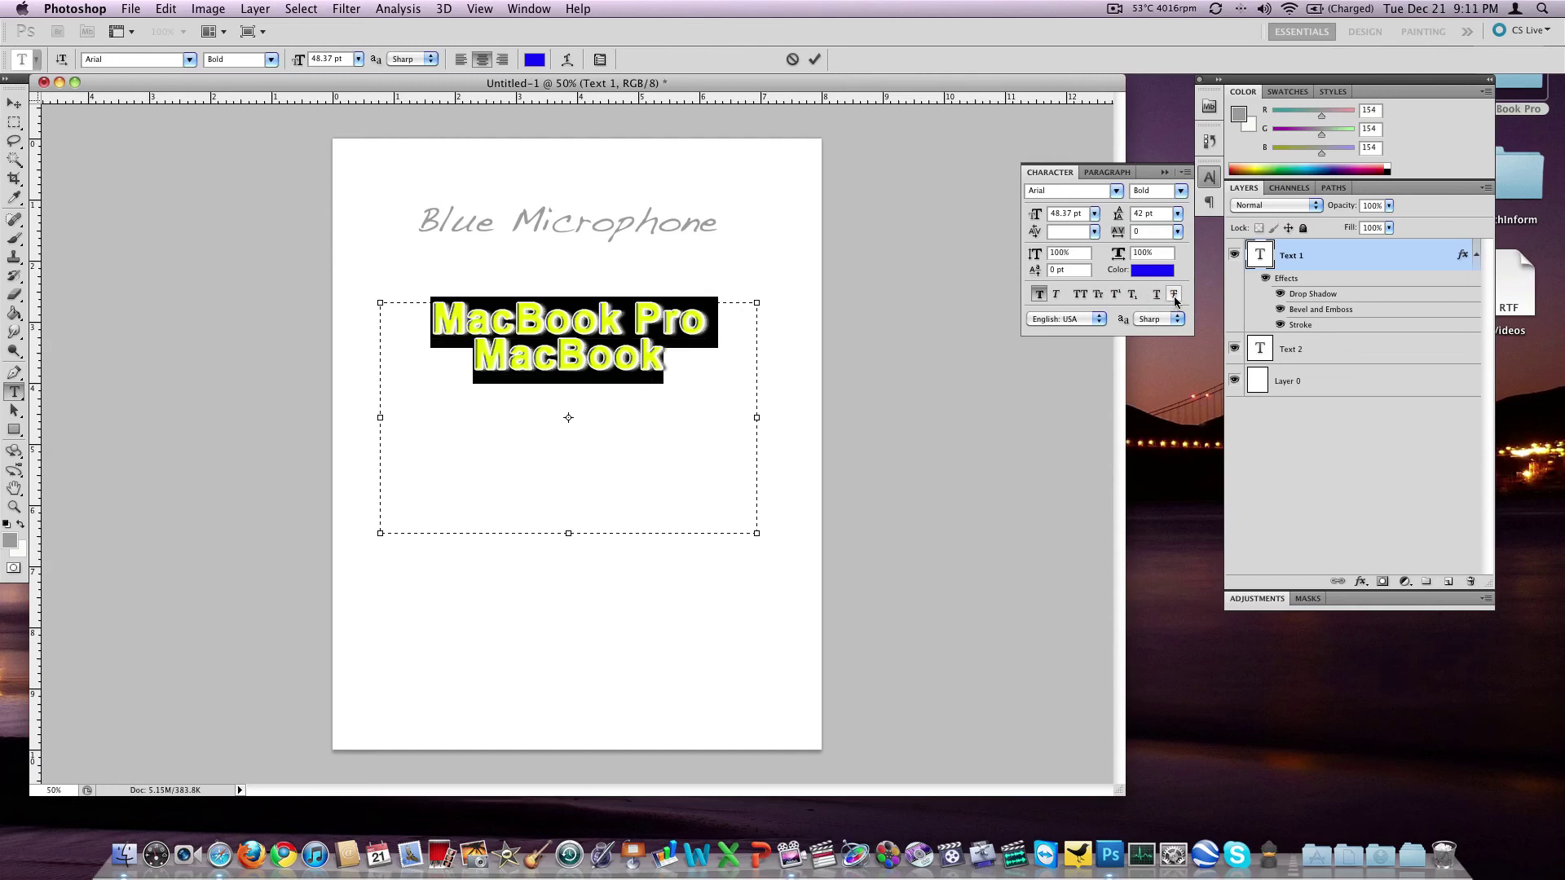
pyautogui.click(1174, 295)
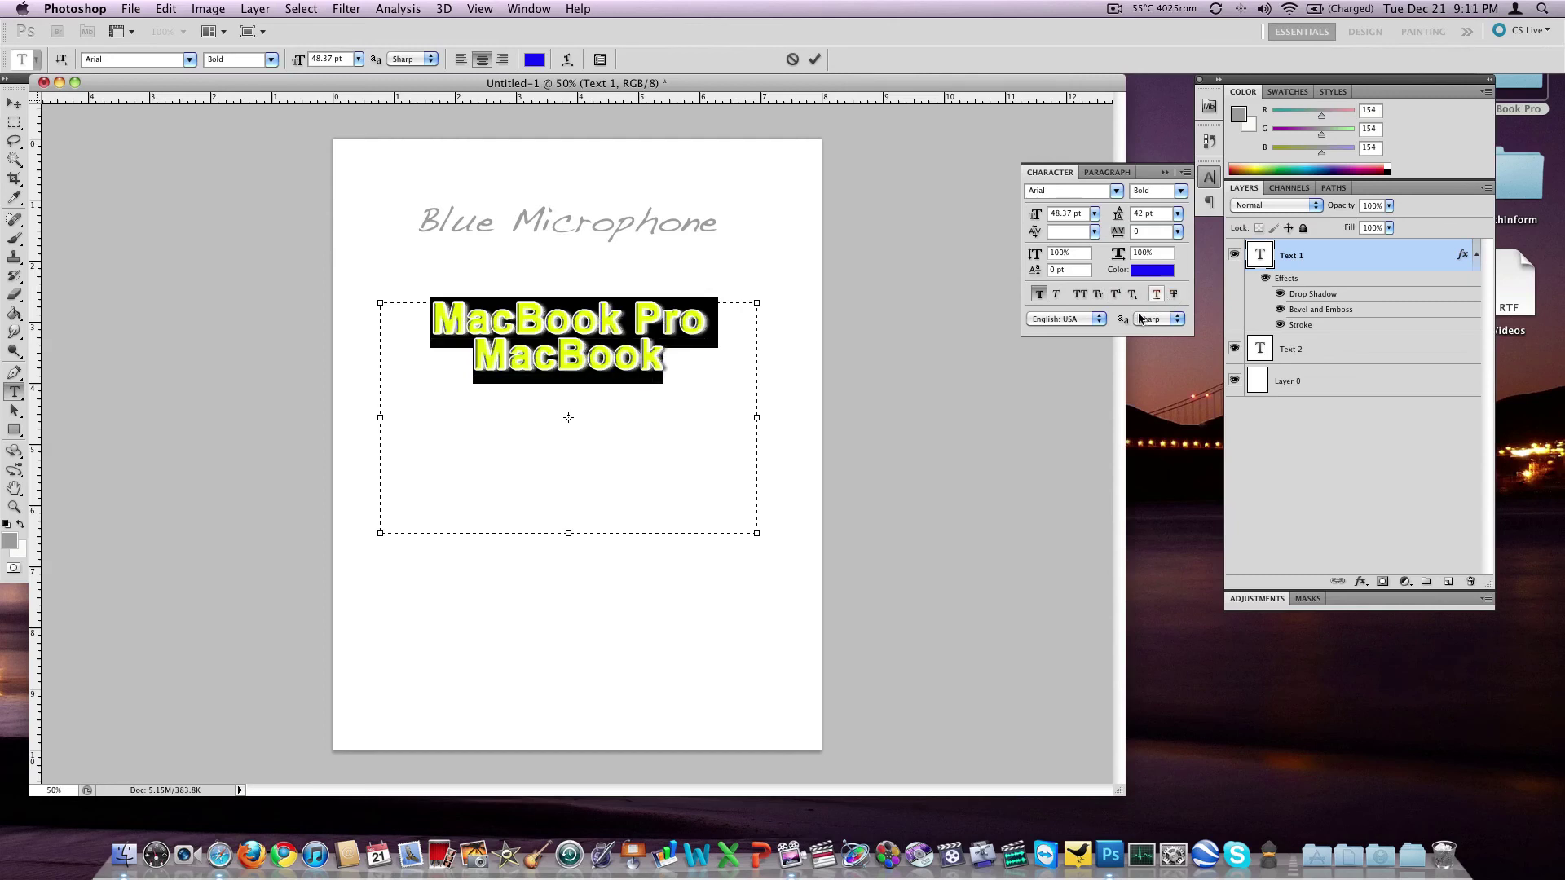
# - Keep the text language set to English: USA
pyautogui.click(1096, 320)
pyautogui.click(1092, 319)
pyautogui.click(1087, 317)
pyautogui.click(1083, 311)
# - Commit the text with the Move tool and nudge the MacBook block right and down
pyautogui.click(16, 103)
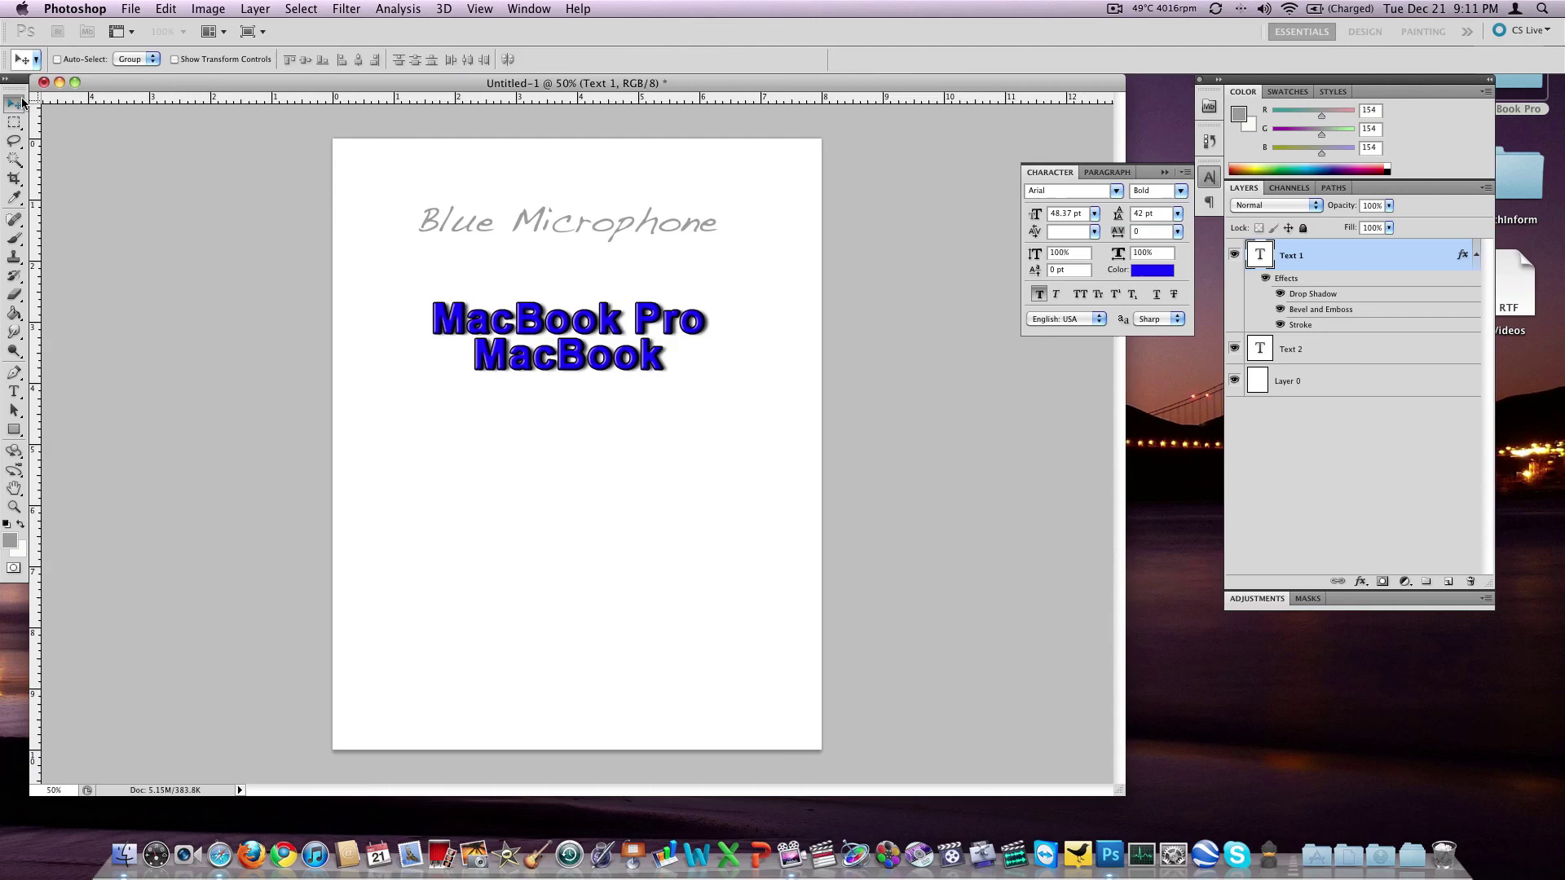
pyautogui.moveTo(567, 315); pyautogui.dragTo(580, 328)
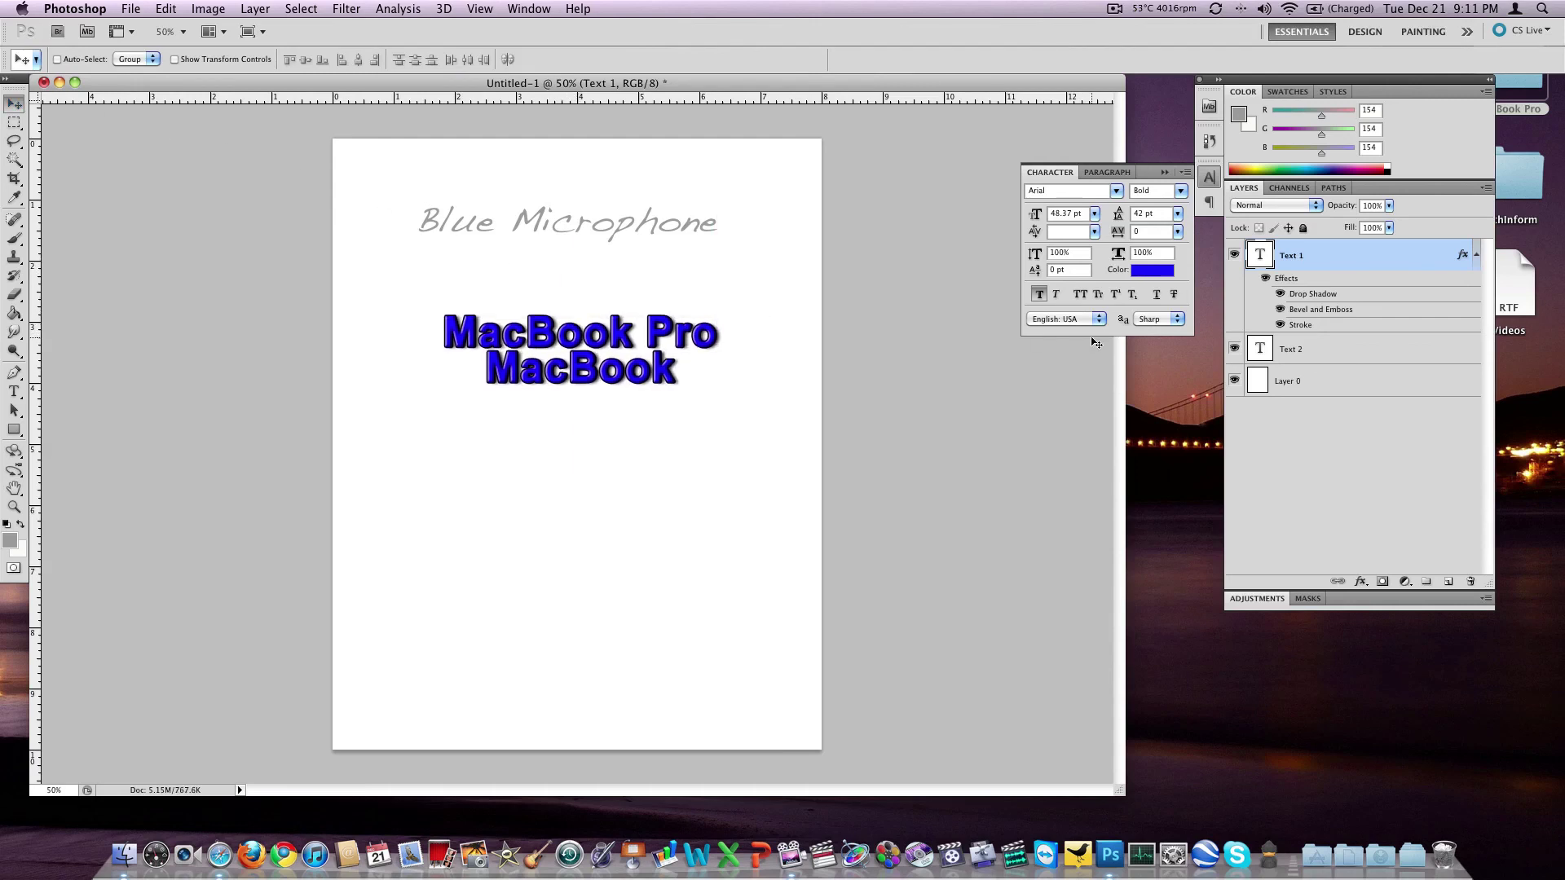